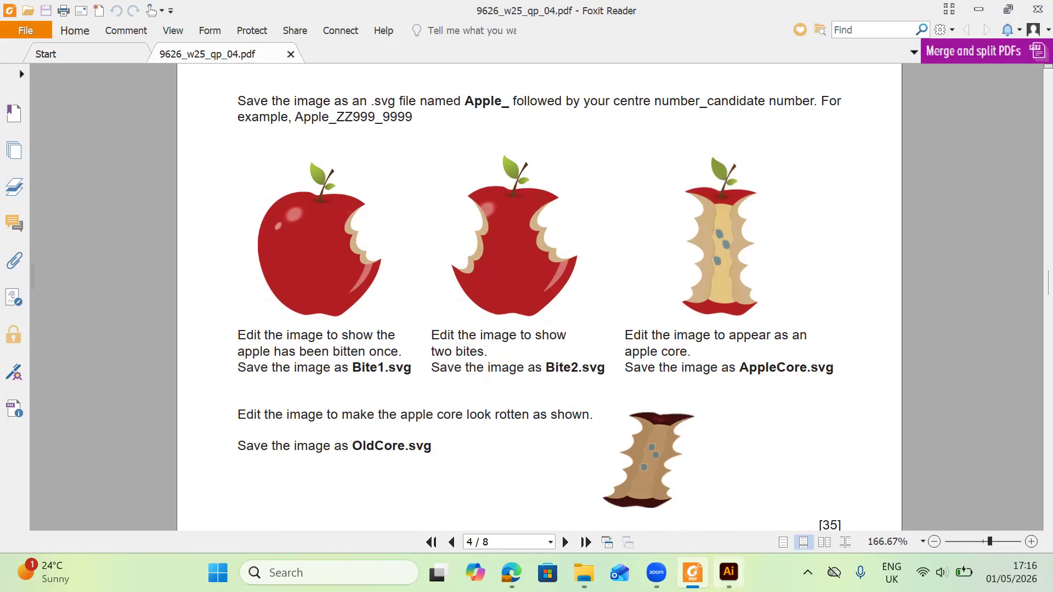
Switch to Illustrator and reposition the selected apple artwork slightly on the artboard.
{"action": "left_click", "coordinate": [728, 572]}
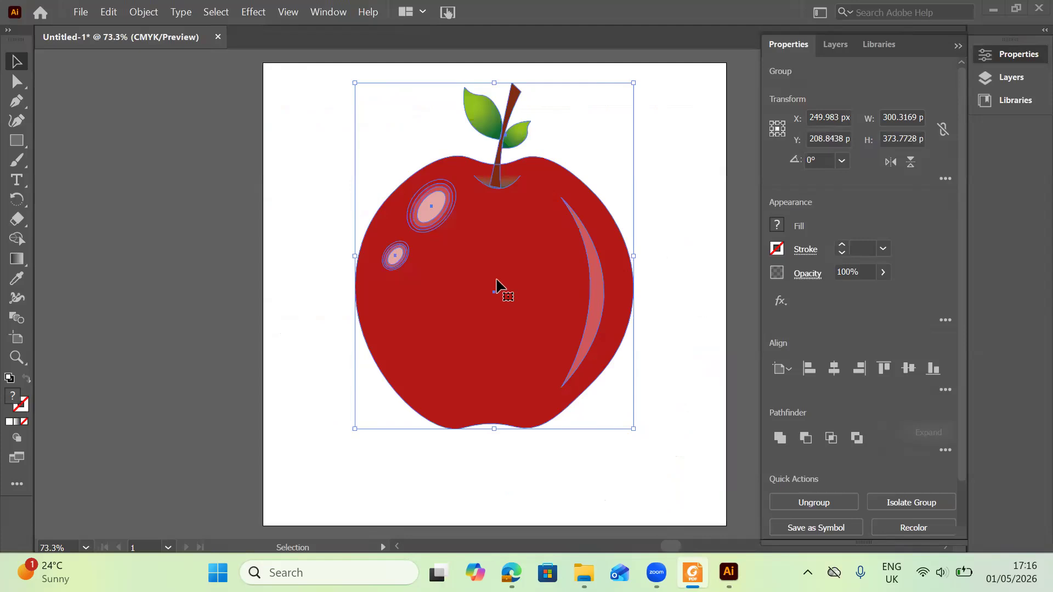
{"action": "left_click", "coordinate": [668, 229]}
{"action": "left_click_drag", "start_coordinate": [589, 261], "coordinate": [469, 276]}
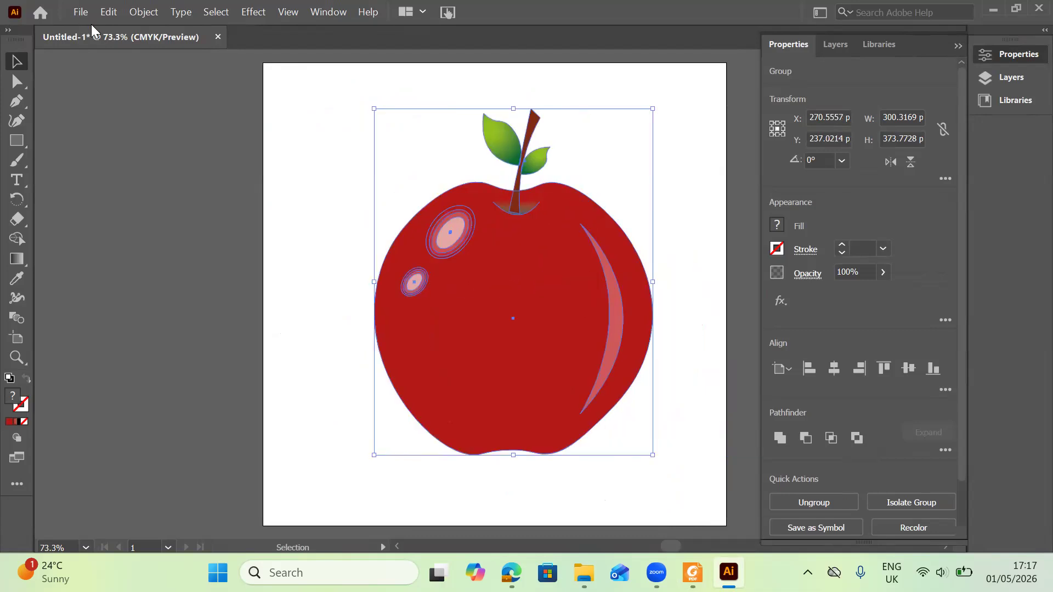
Create a new 500 × 500 px document in CMYK colour.
{"action": "left_click", "coordinate": [80, 13]}
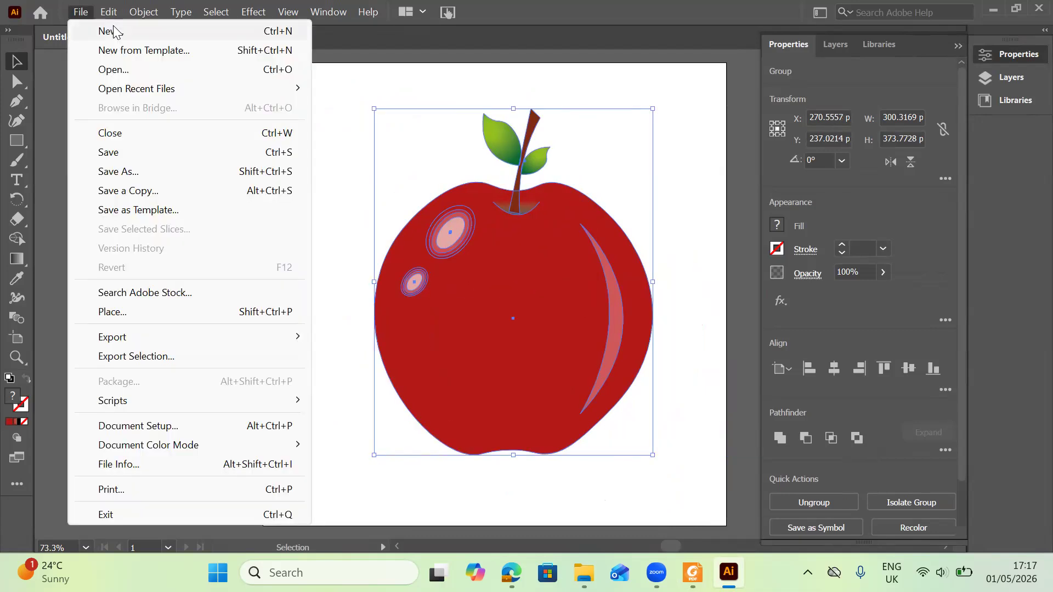
{"action": "key", "text": "Escape"}
{"action": "key", "text": "ctrl+n"}
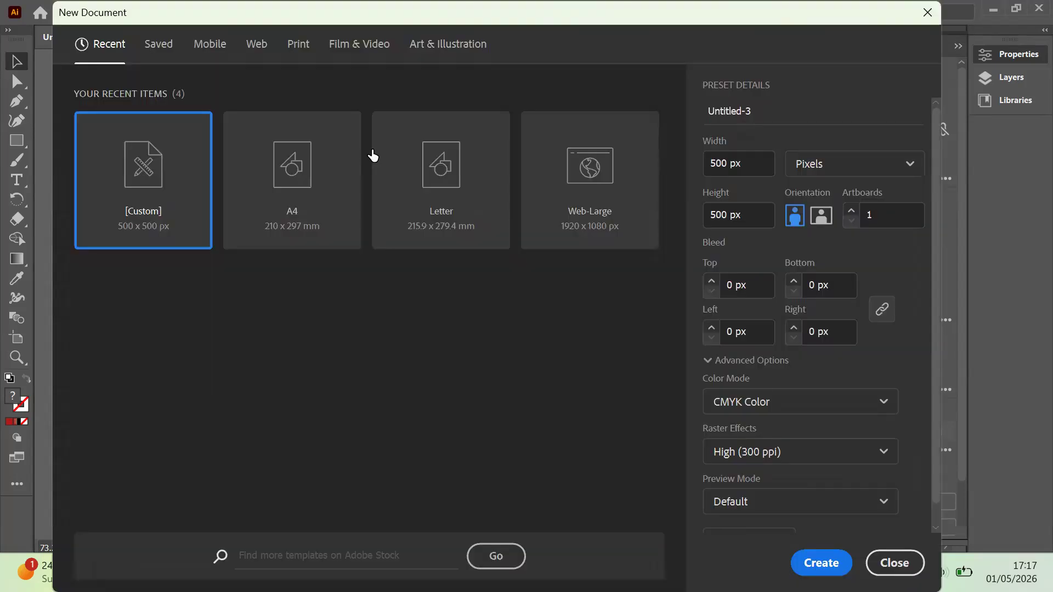
{"action": "left_click", "coordinate": [838, 562]}
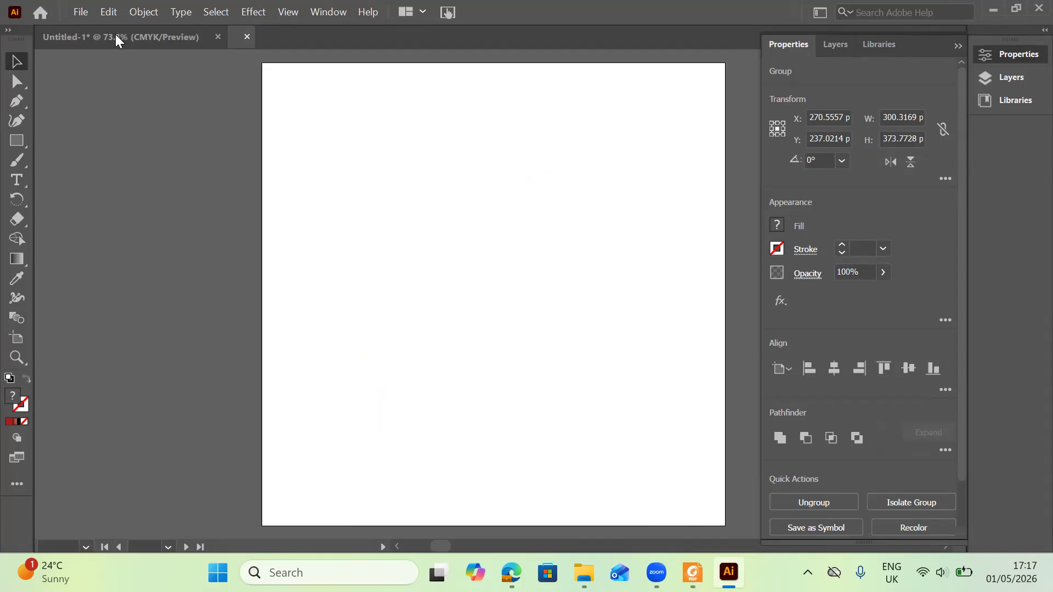
Paste the copied apple into the original document and into the new document.
{"action": "left_click", "coordinate": [115, 35]}
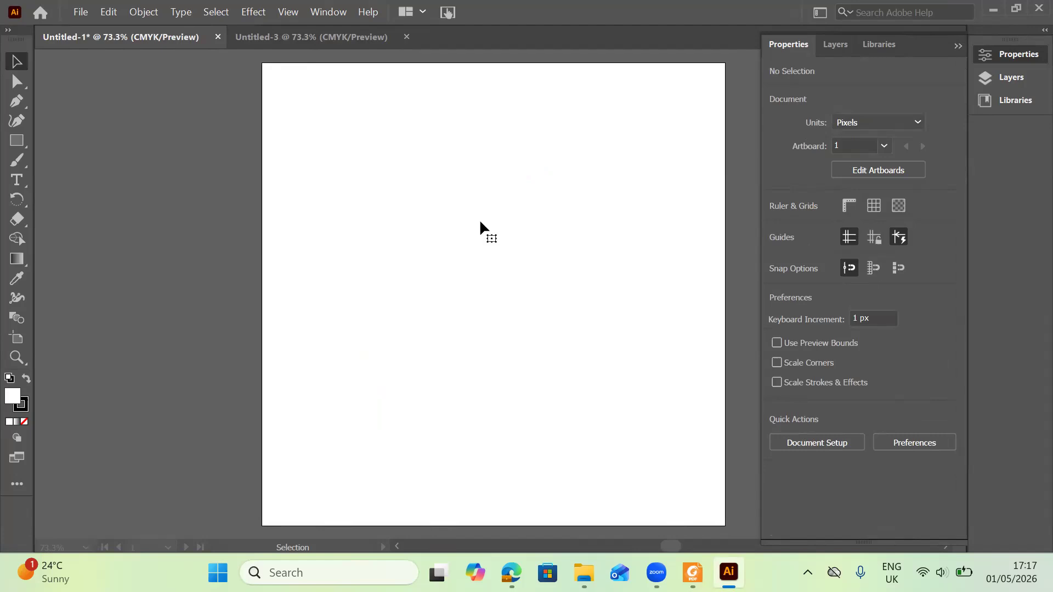
{"action": "key", "text": "ctrl+v"}
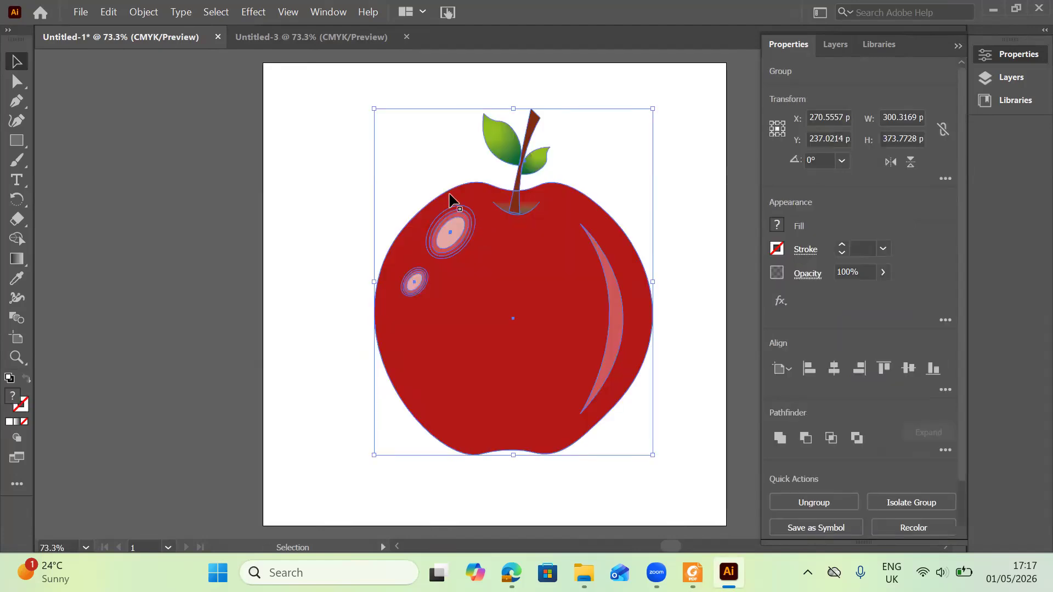
{"action": "key", "text": "ctrl+Tab"}
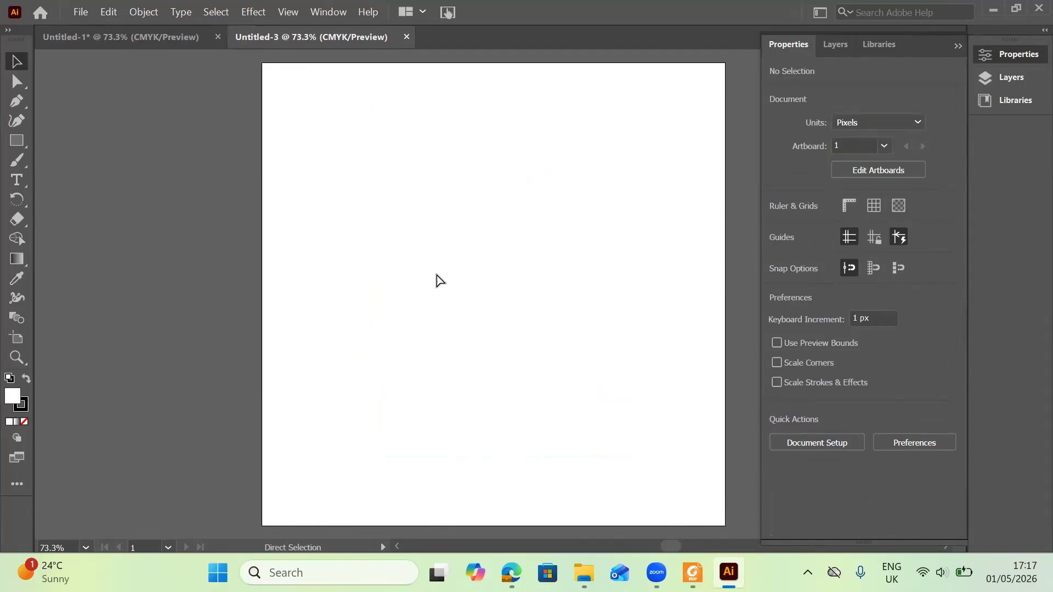
{"action": "key", "text": "ctrl+v"}
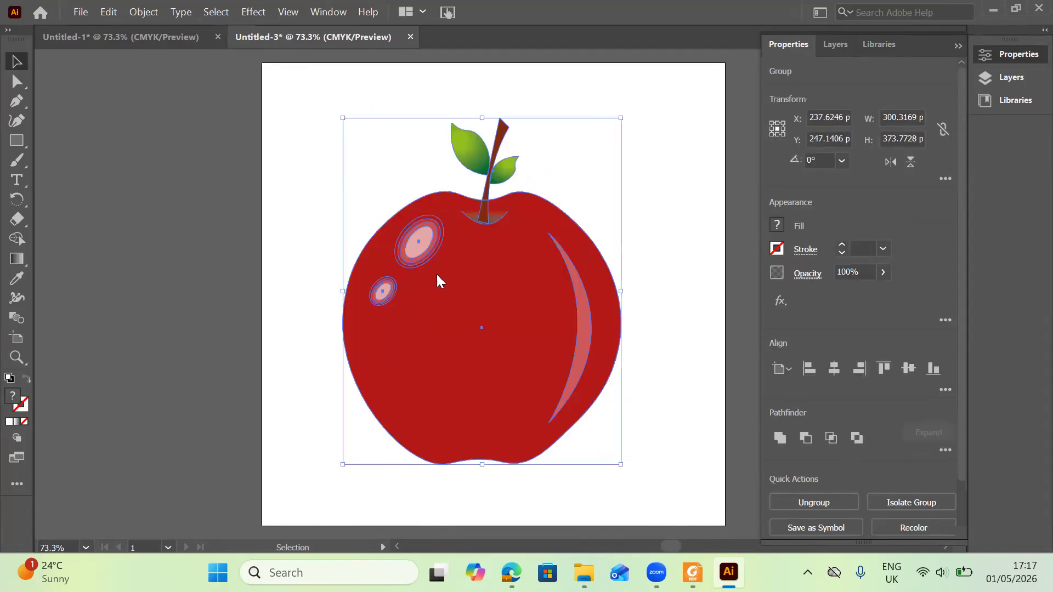
Move the pasted apple left across the artboard edge and ungroup it.
{"action": "right_click", "coordinate": [533, 377]}
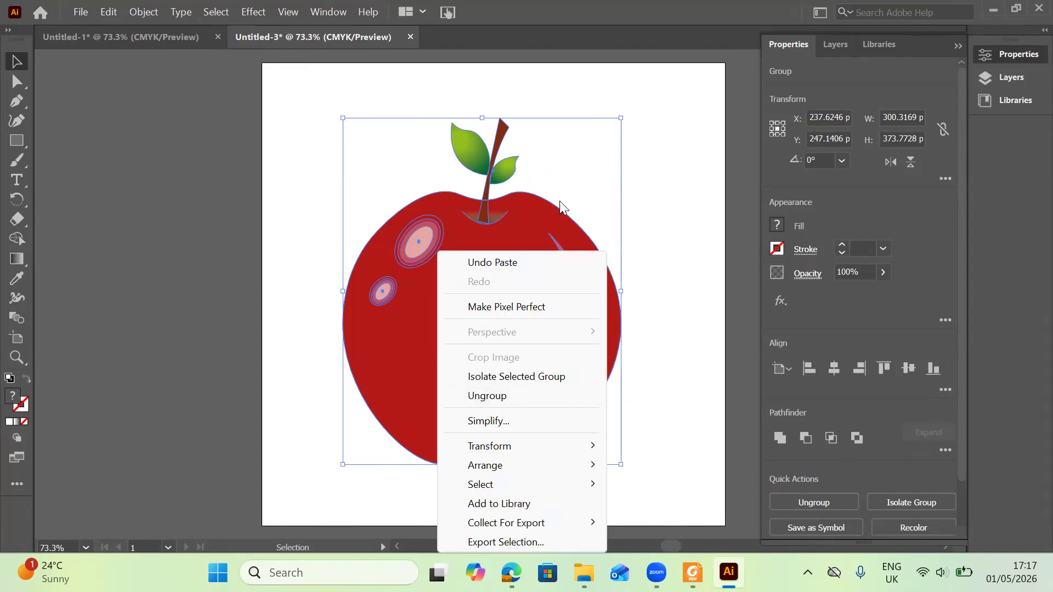
{"action": "left_click_drag", "start_coordinate": [534, 234], "coordinate": [307, 193]}
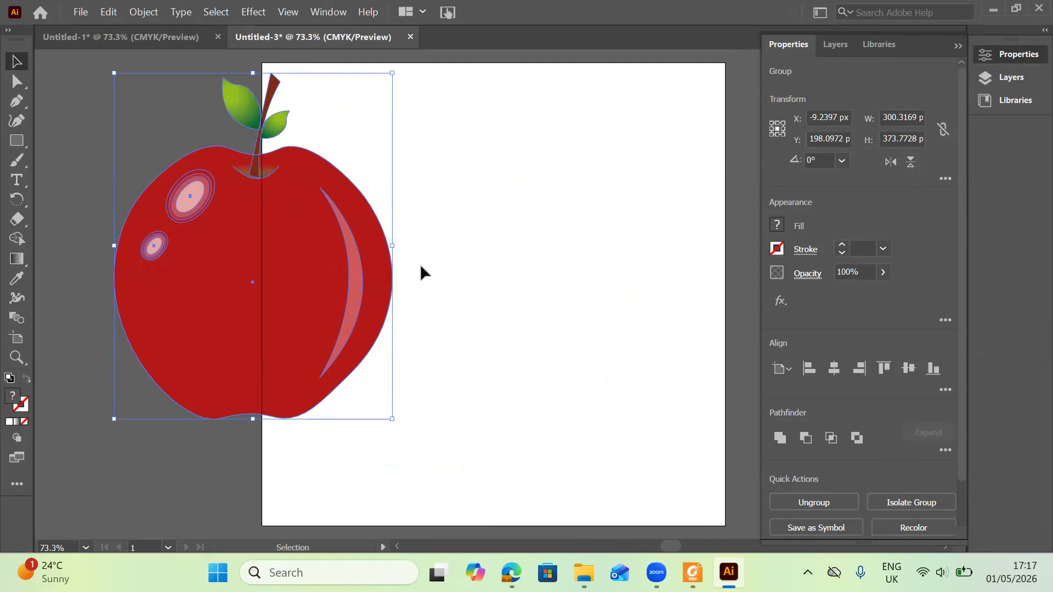
{"action": "right_click", "coordinate": [197, 280]}
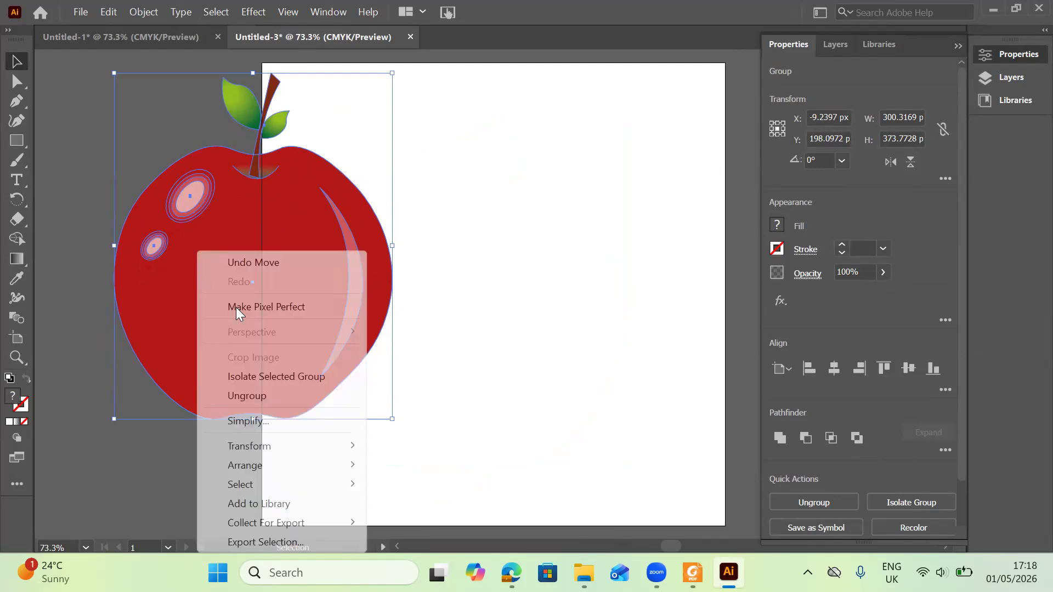
{"action": "left_click", "coordinate": [267, 393]}
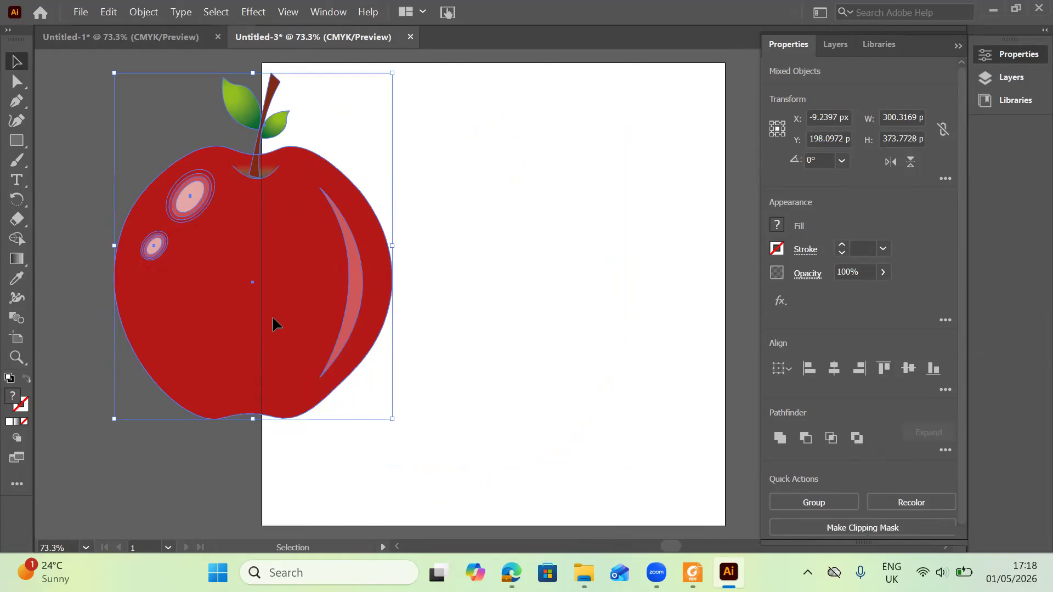
{"action": "left_click_drag", "start_coordinate": [274, 325], "coordinate": [270, 321]}
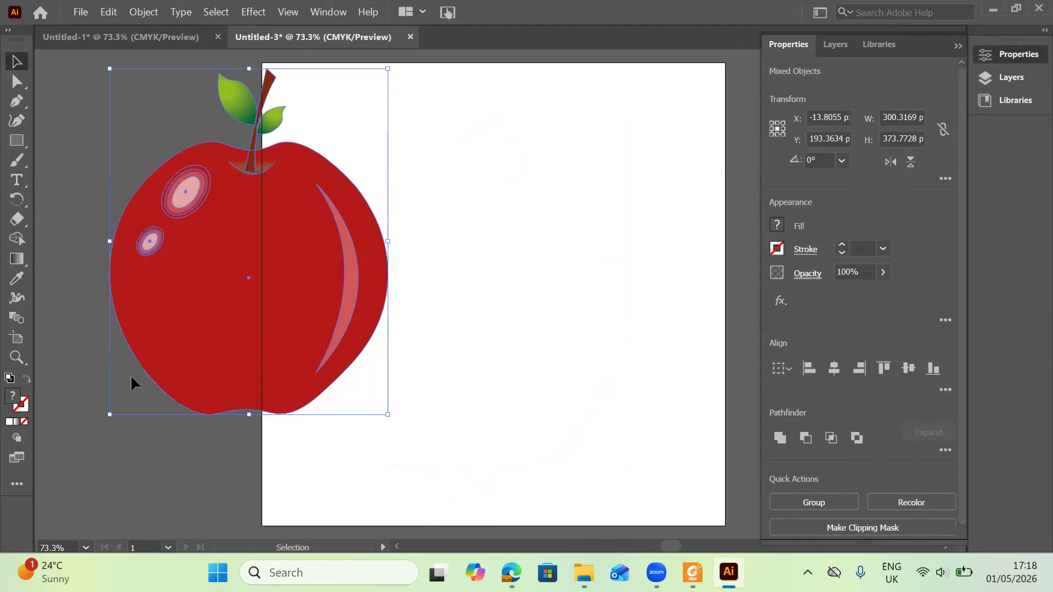
Move the ungrouped apple parts back to the middle of the artboard and deselect them.
{"action": "right_click", "coordinate": [190, 256]}
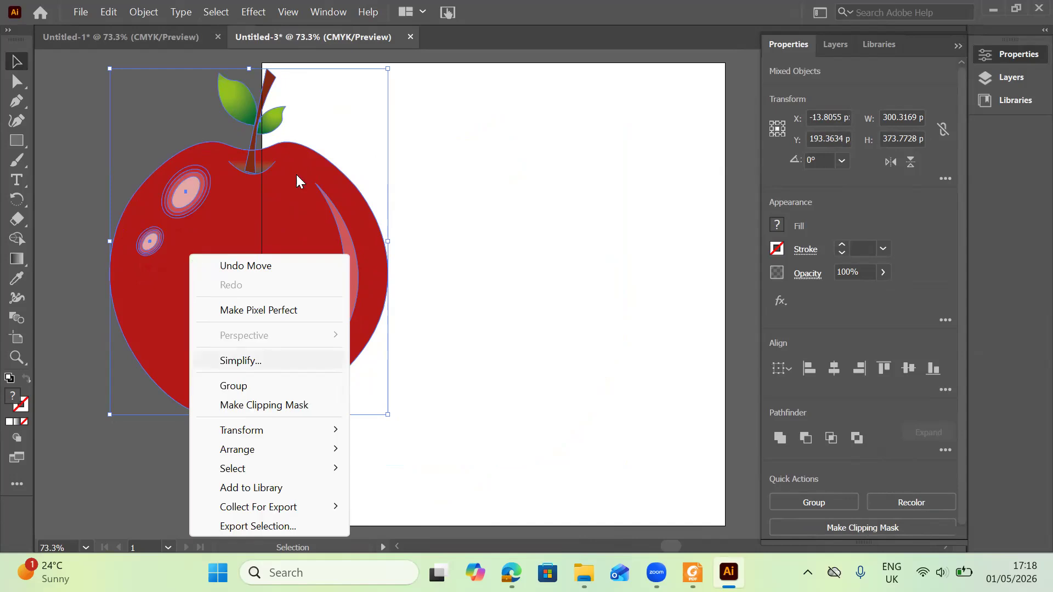
{"action": "left_click_drag", "start_coordinate": [280, 146], "coordinate": [482, 159]}
{"action": "left_click_drag", "start_coordinate": [365, 97], "coordinate": [541, 324]}
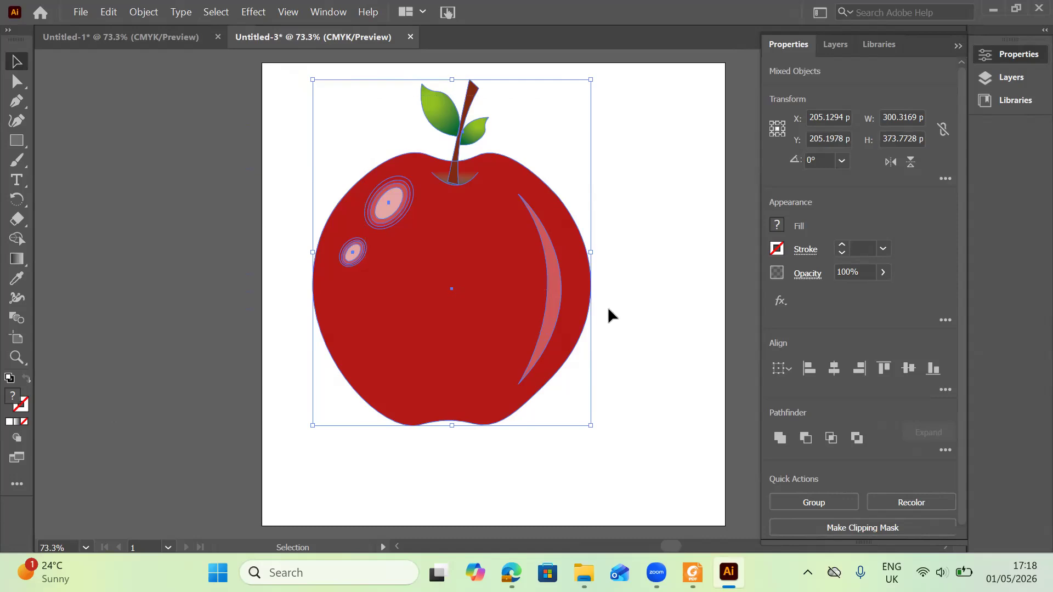
{"action": "left_click", "coordinate": [608, 307]}
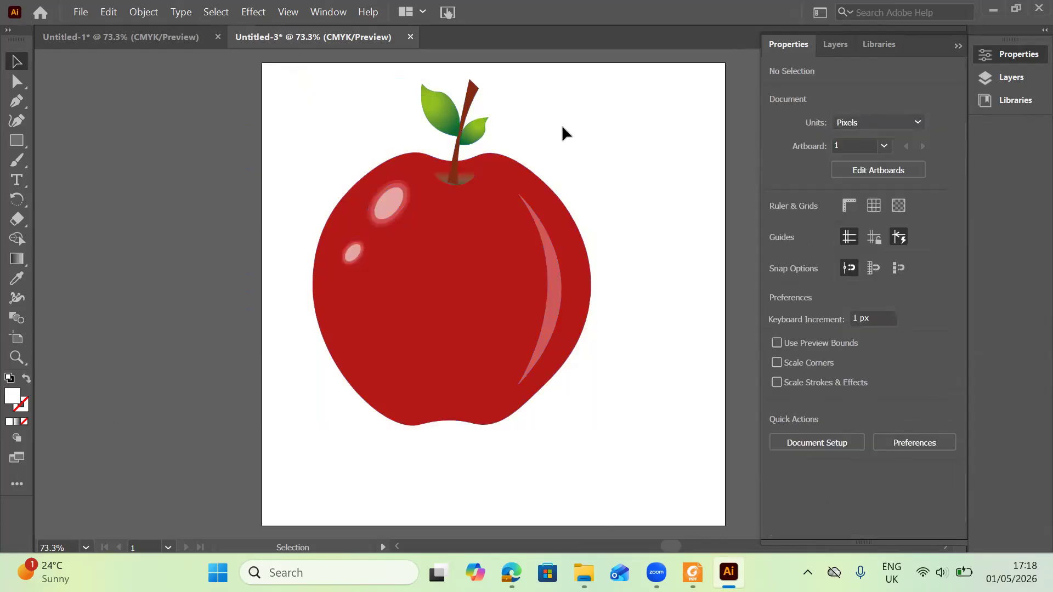
Select all the apple parts and group them together.
{"action": "key", "text": "ctrl+a"}
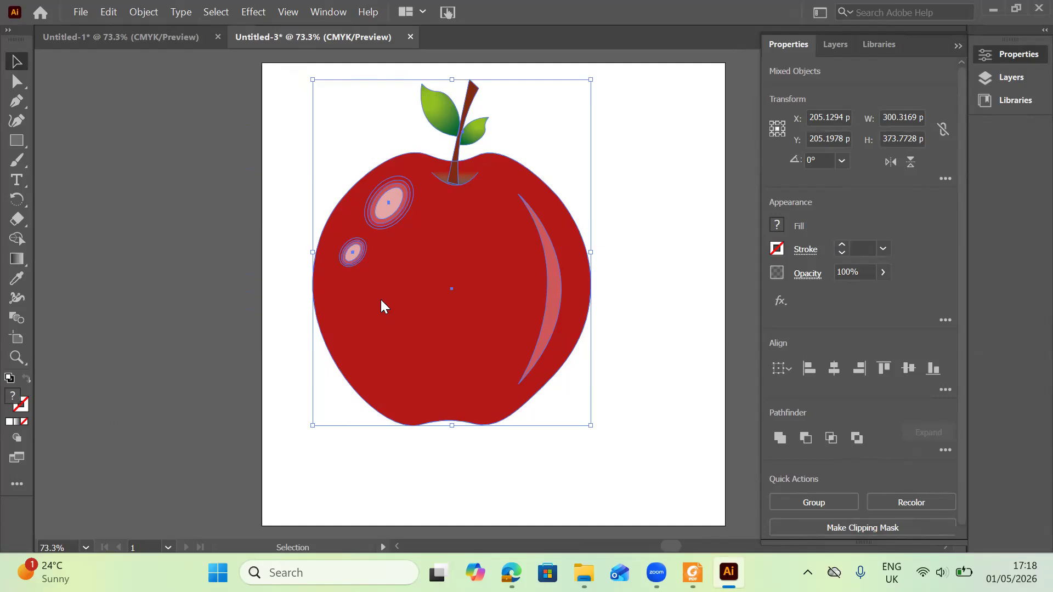
{"action": "right_click", "coordinate": [382, 302]}
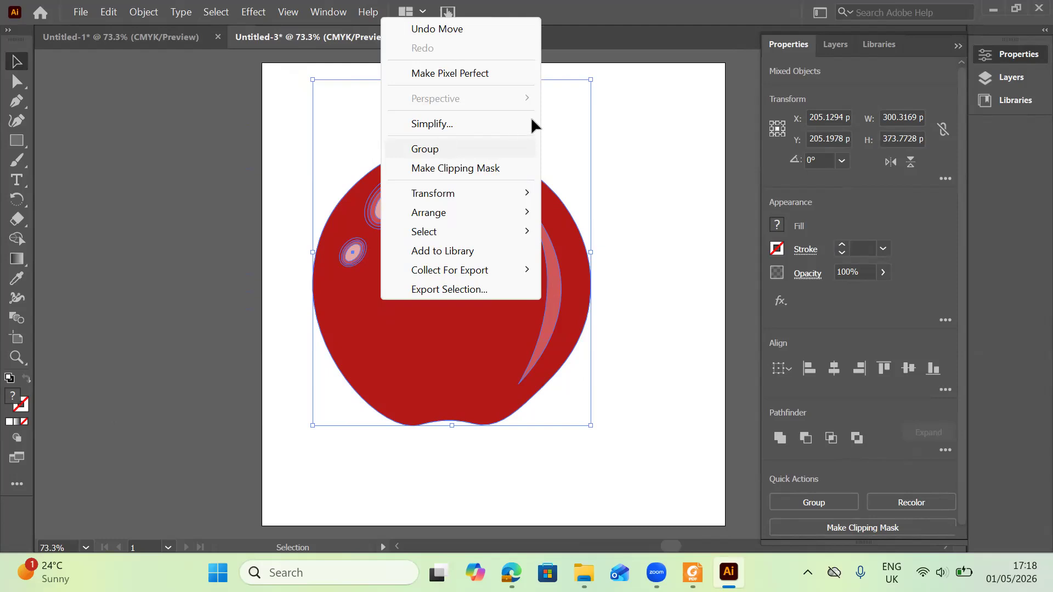
{"action": "left_click", "coordinate": [528, 149]}
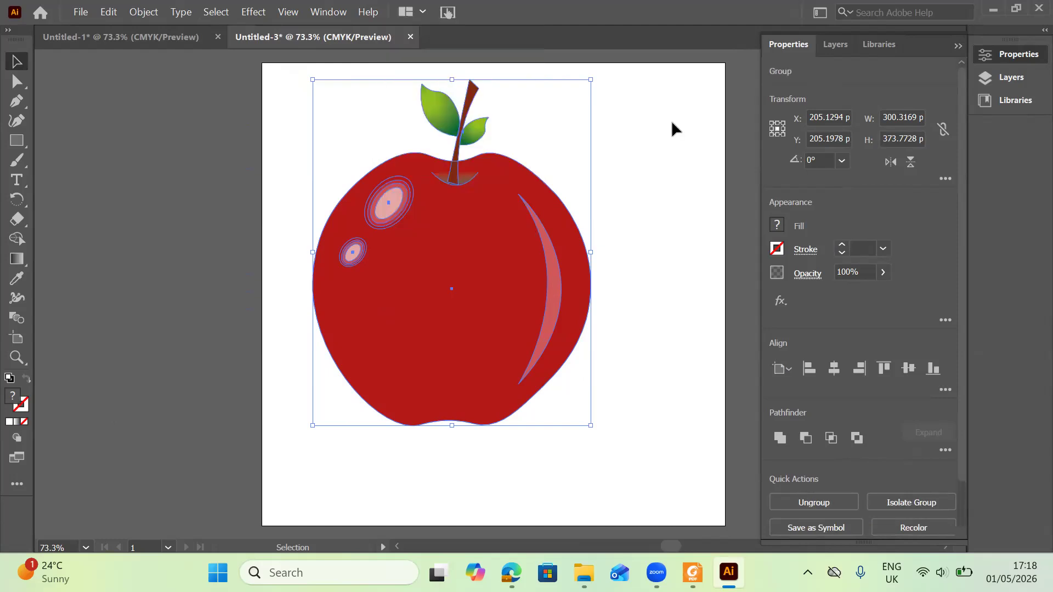
{"action": "left_click", "coordinate": [644, 230]}
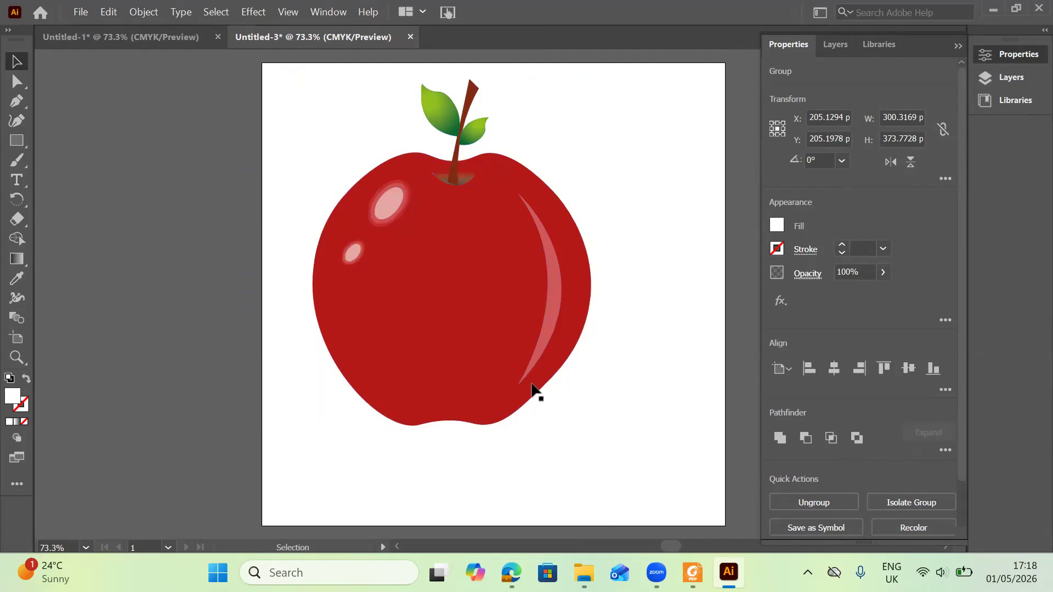
Reposition the apple on the new artboard and ungroup it again.
{"action": "left_click_drag", "start_coordinate": [531, 384], "coordinate": [387, 206]}
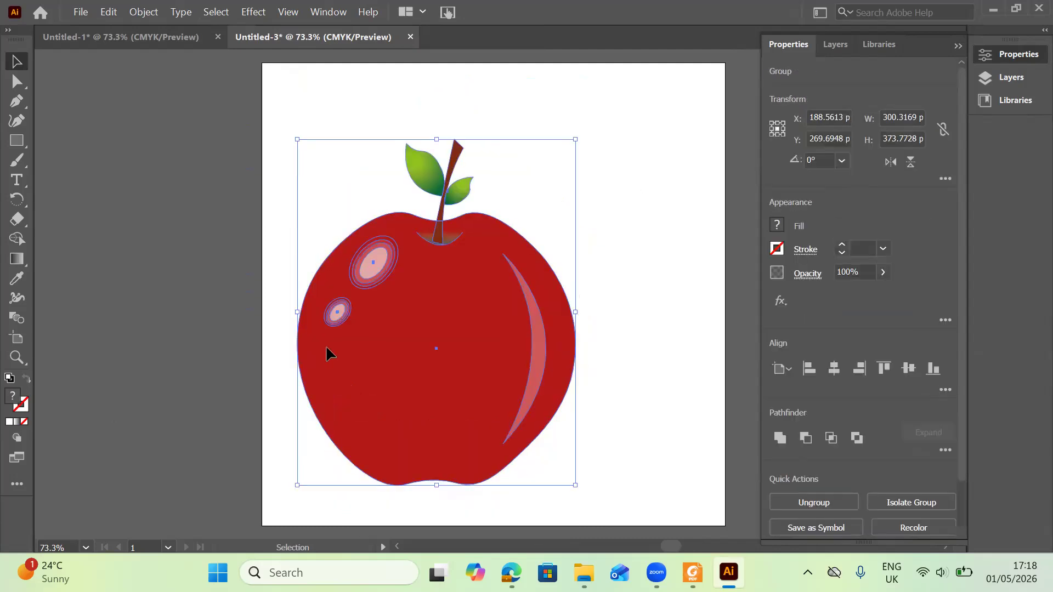
{"action": "right_click", "coordinate": [328, 348]}
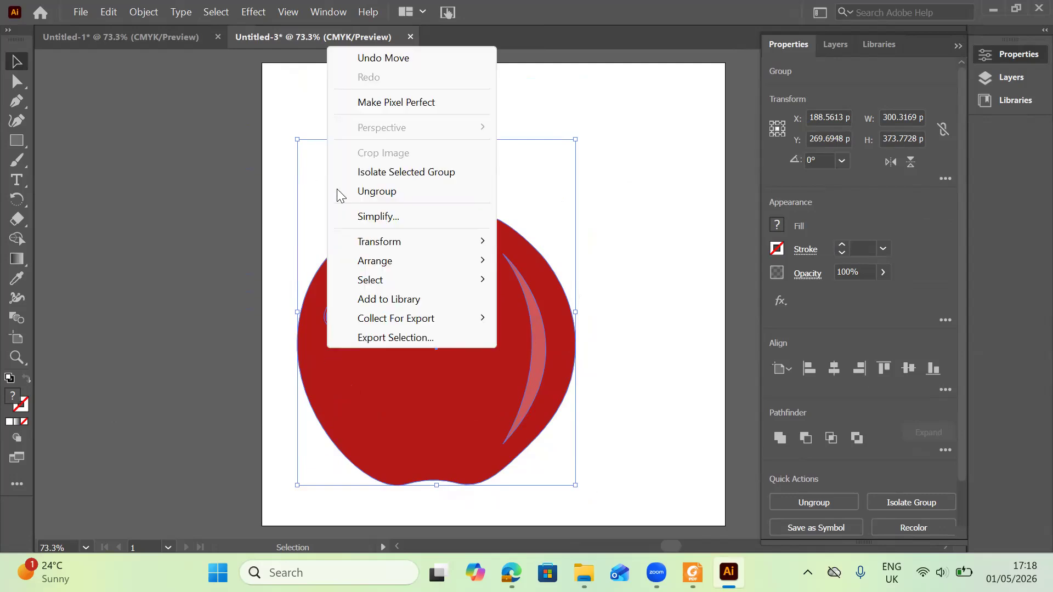
{"action": "left_click", "coordinate": [377, 192]}
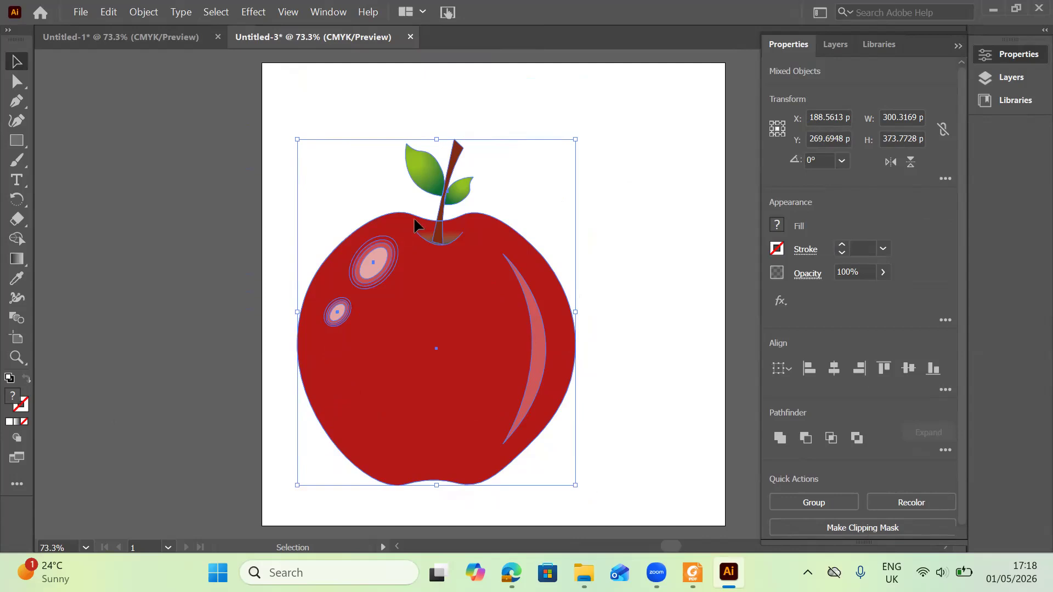
{"action": "left_click_drag", "start_coordinate": [414, 216], "coordinate": [475, 208]}
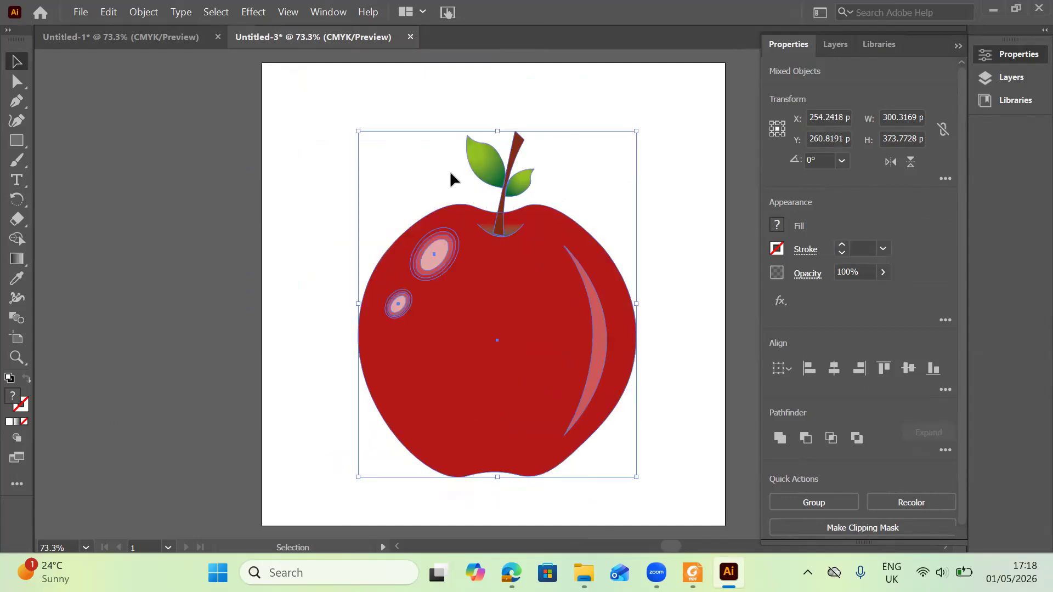
In the original document, enter the apple group and move the red body shape left, away from the highlights.
{"action": "left_click", "coordinate": [145, 40]}
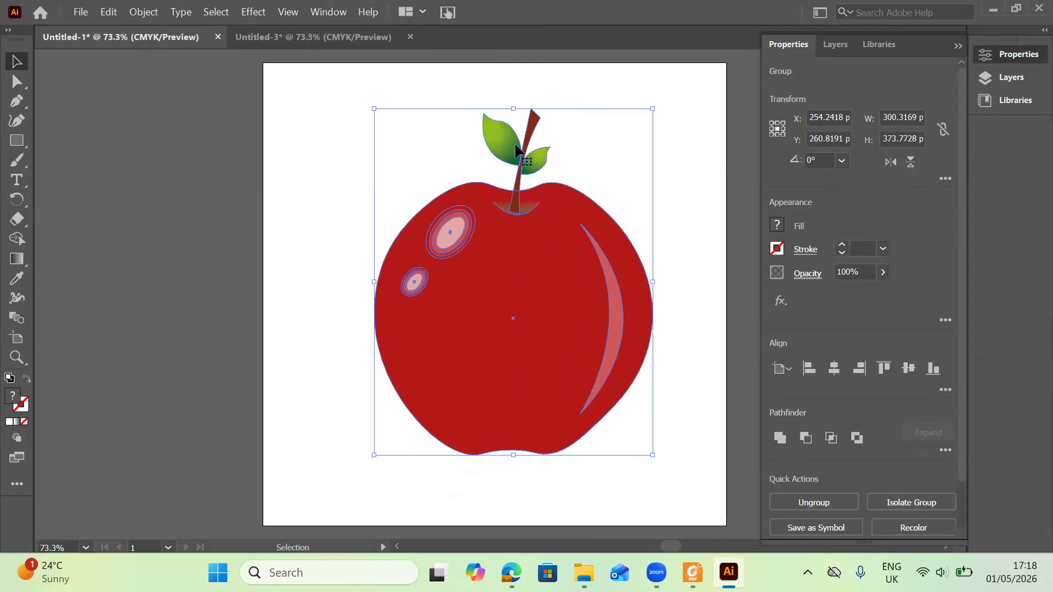
{"action": "double_click", "coordinate": [543, 212]}
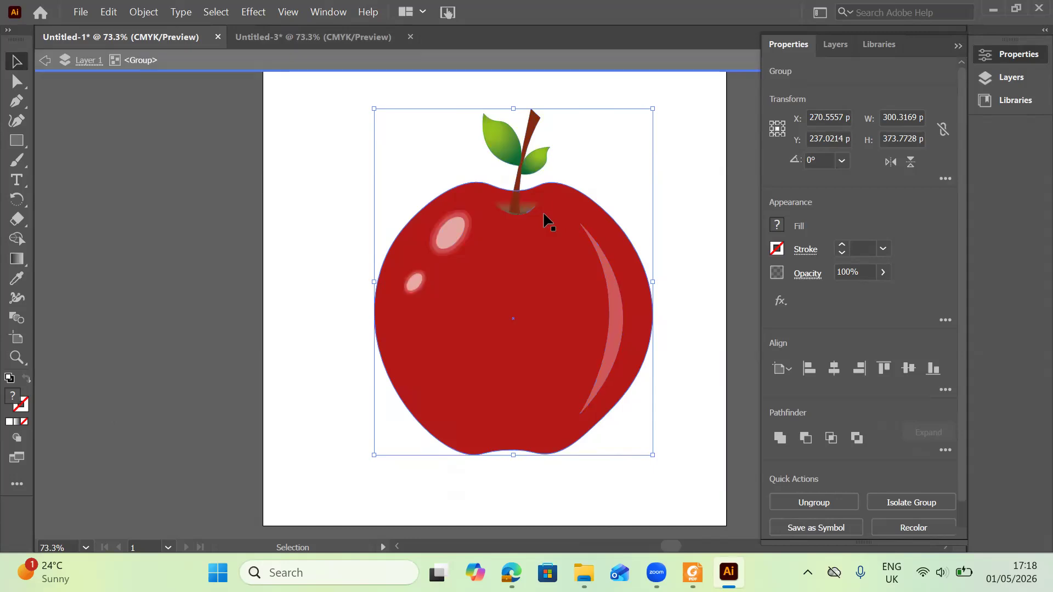
{"action": "left_click", "coordinate": [614, 214]}
{"action": "left_click", "coordinate": [606, 215]}
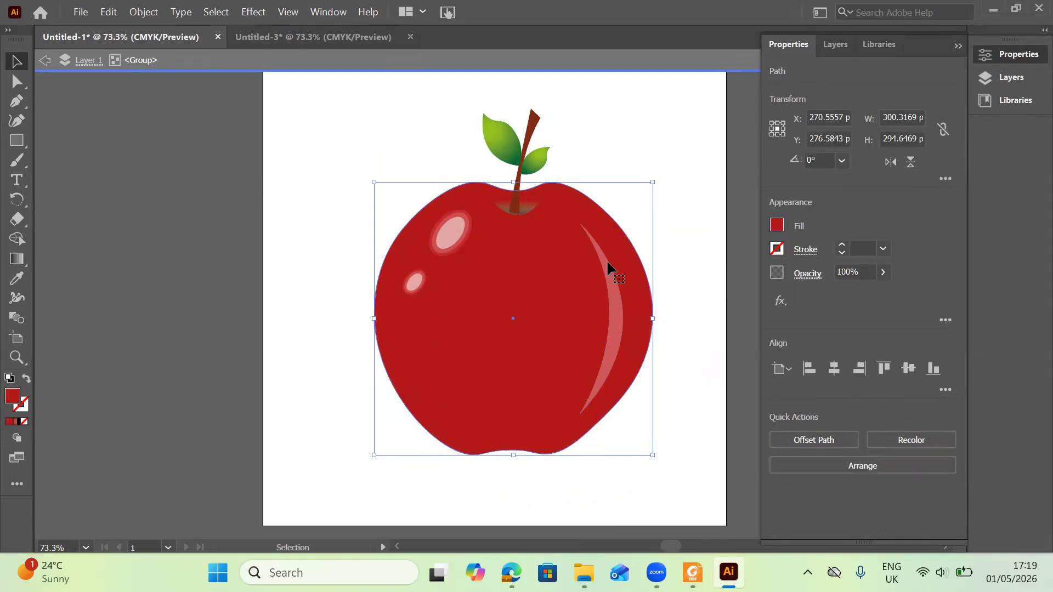
{"action": "left_click_drag", "start_coordinate": [634, 263], "coordinate": [798, 280]}
{"action": "left_click_drag", "start_coordinate": [444, 398], "coordinate": [189, 386]}
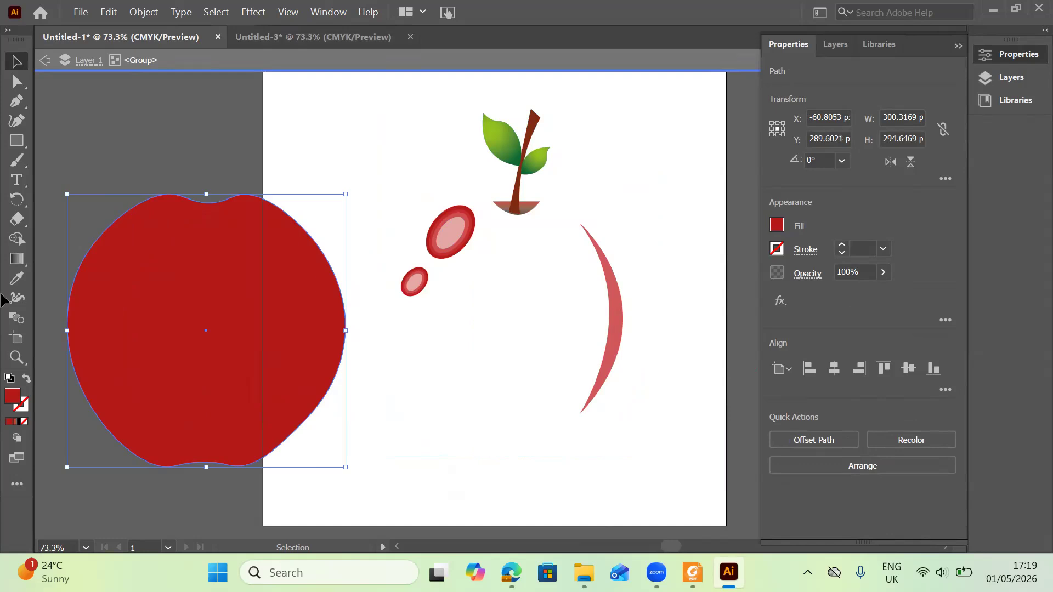
{"action": "key", "text": "ctrl+shift+a"}
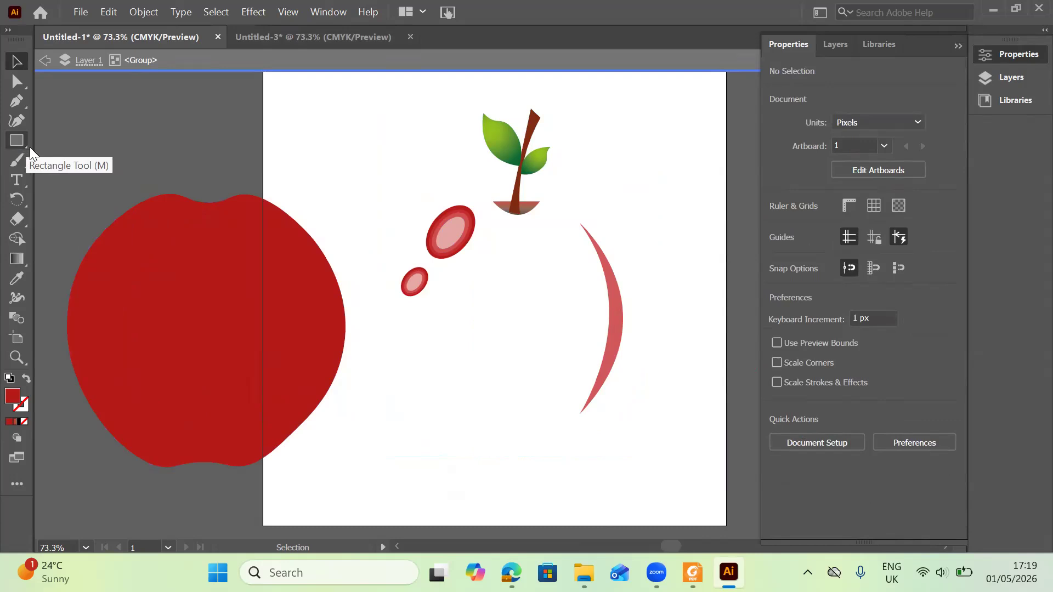
Draw an ellipse about 94 x 90 px over the apple body's upper right edge and rotate it about 39°.
{"action": "left_click", "coordinate": [25, 146]}
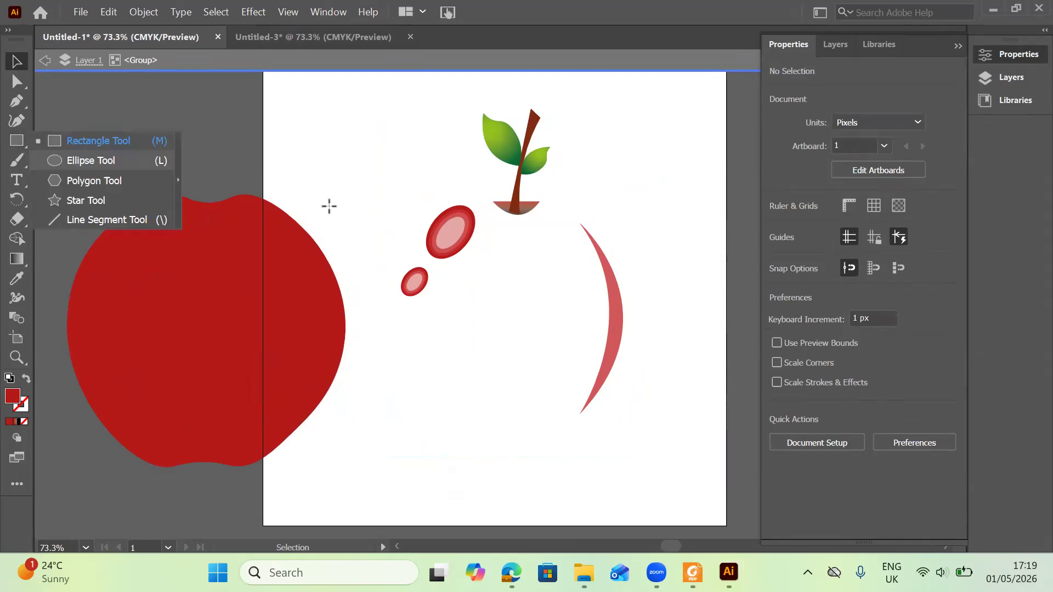
{"action": "key", "text": "l"}
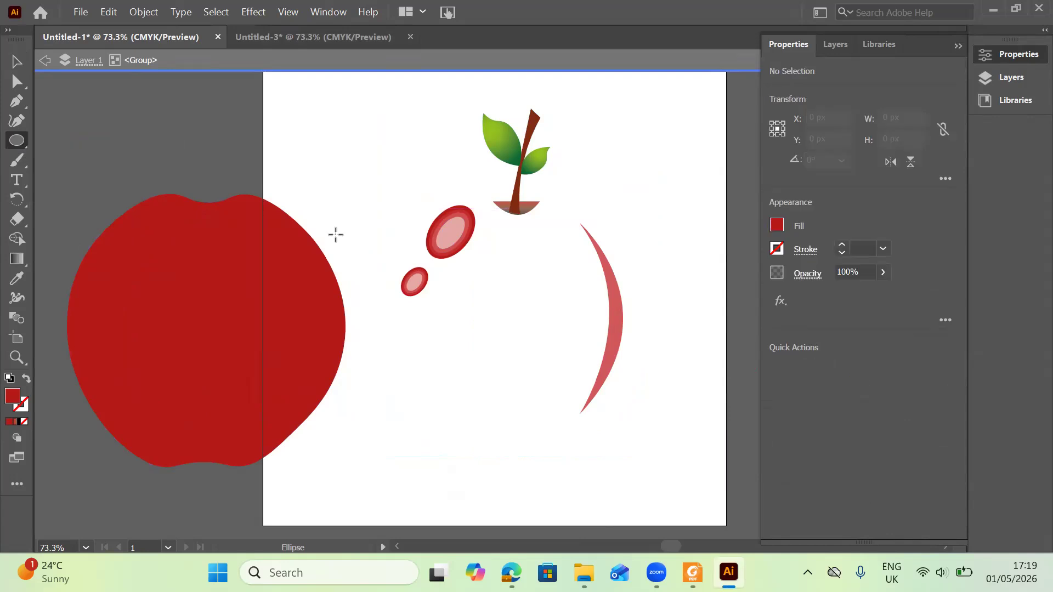
{"action": "left_click_drag", "start_coordinate": [336, 235], "coordinate": [242, 309]}
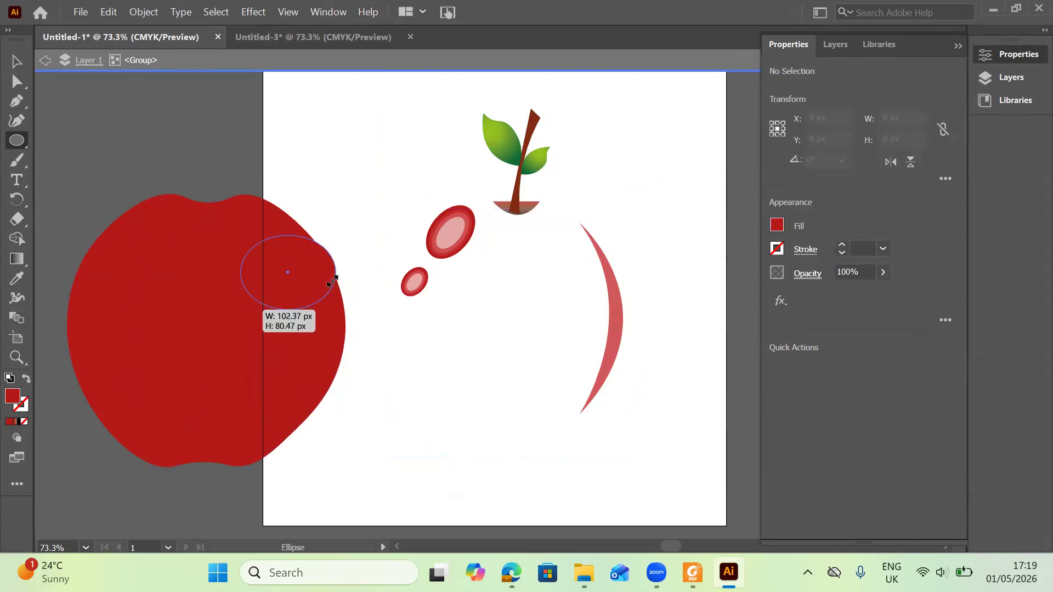
{"action": "left_click_drag", "start_coordinate": [337, 231], "coordinate": [304, 202]}
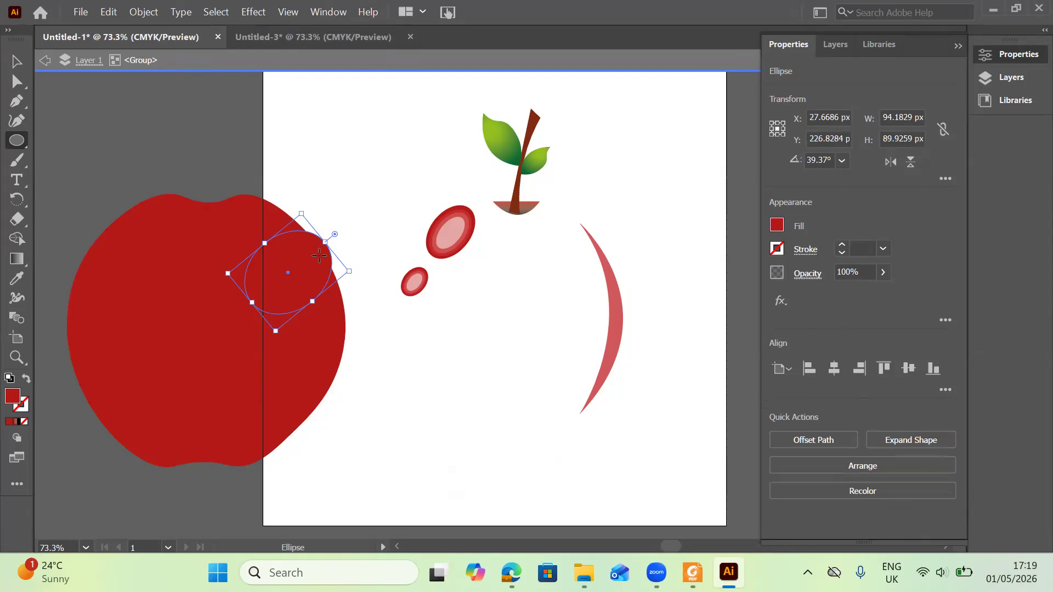
{"action": "left_click_drag", "start_coordinate": [318, 255], "coordinate": [318, 255]}
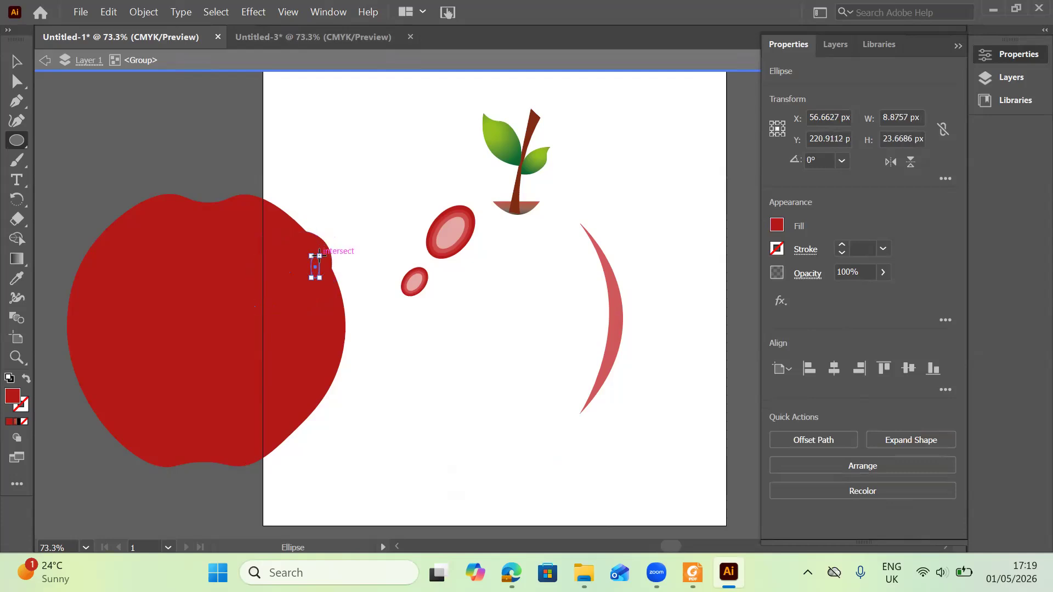
{"action": "key", "text": "ctrl+z"}
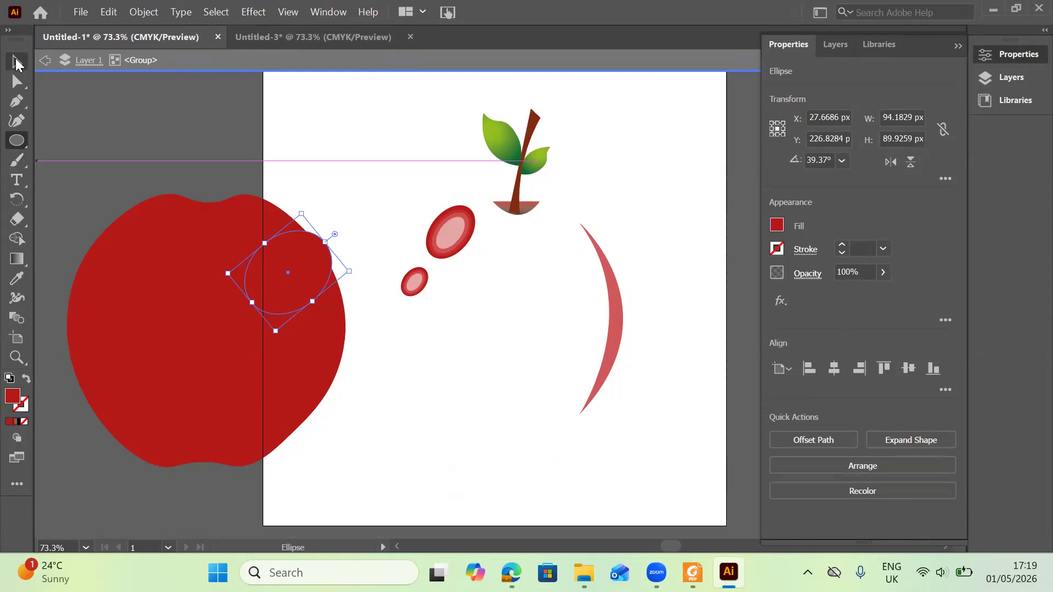
Move the ellipse slightly up and set its fill to near-white #f4f4f4.
{"action": "left_click", "coordinate": [17, 63]}
{"action": "left_click_drag", "start_coordinate": [321, 240], "coordinate": [183, 343]}
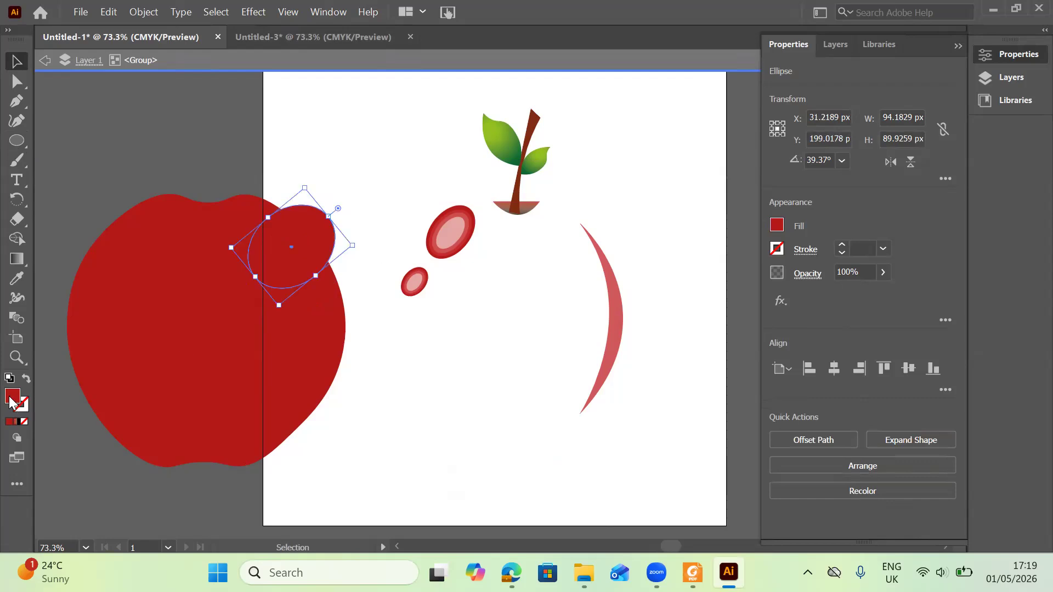
{"action": "double_click", "coordinate": [11, 398]}
{"action": "left_click", "coordinate": [335, 261]}
{"action": "left_click", "coordinate": [337, 217]}
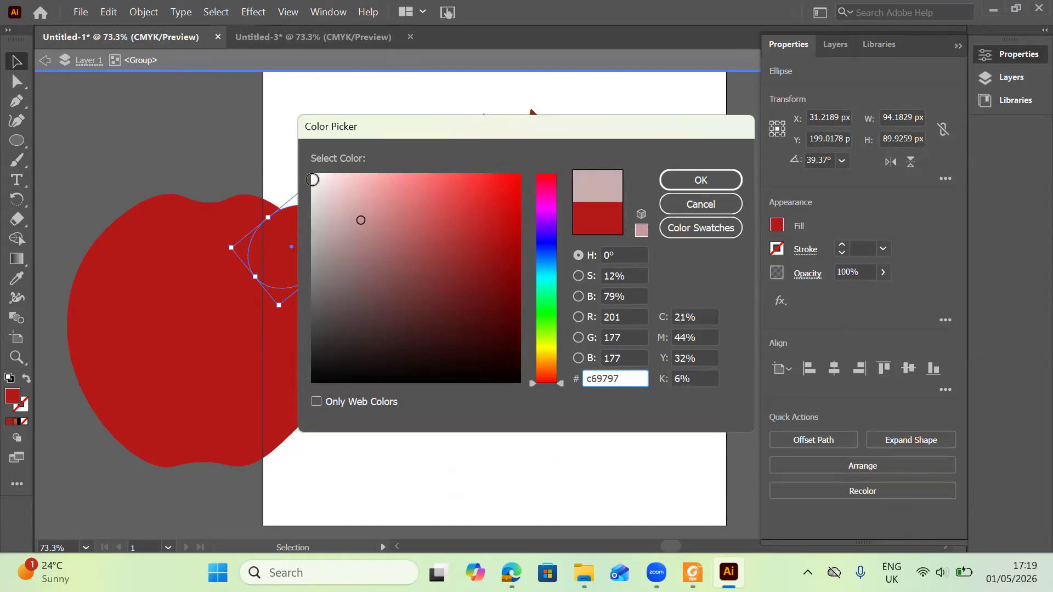
{"action": "left_click", "coordinate": [312, 180]}
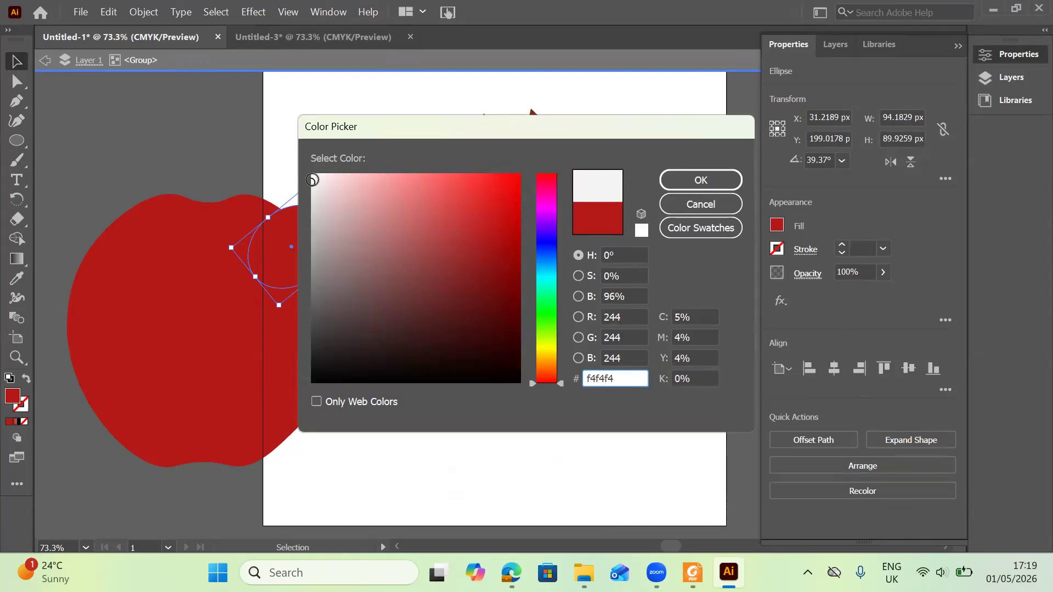
{"action": "left_click", "coordinate": [704, 180]}
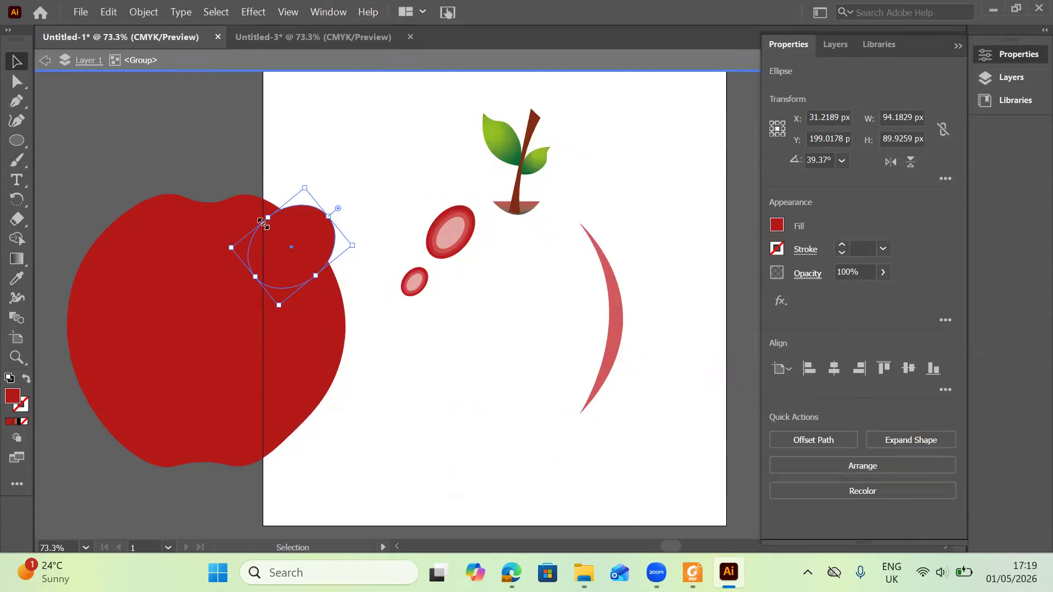
Enlarge the white ellipse to about 117 x 94 px, rotated 30°, and position it over the apple's edge.
{"action": "left_click", "coordinate": [349, 203]}
{"action": "left_click_drag", "start_coordinate": [284, 232], "coordinate": [300, 240]}
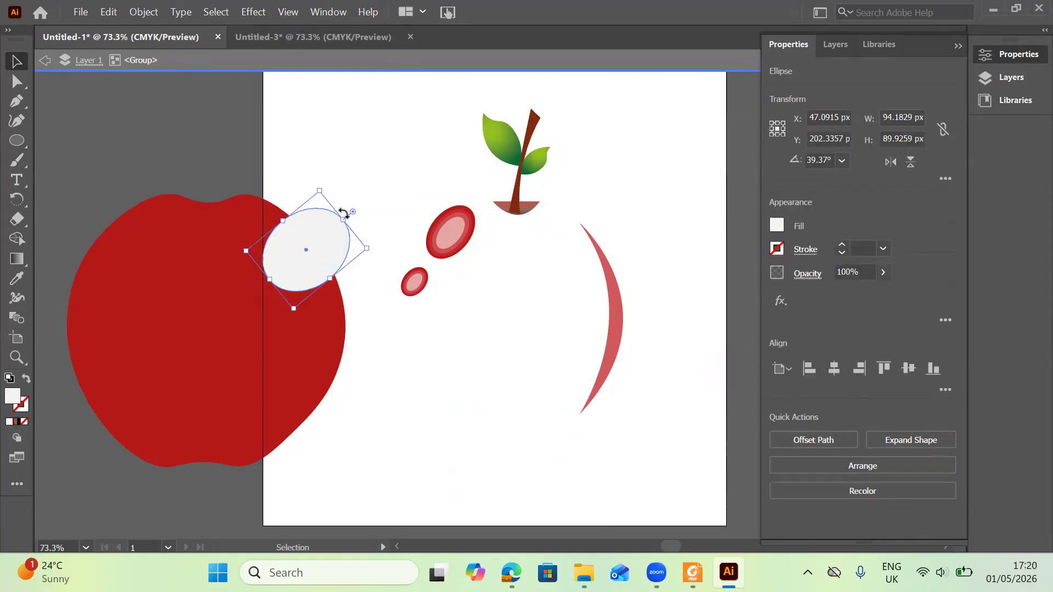
{"action": "left_click_drag", "start_coordinate": [341, 219], "coordinate": [362, 207]}
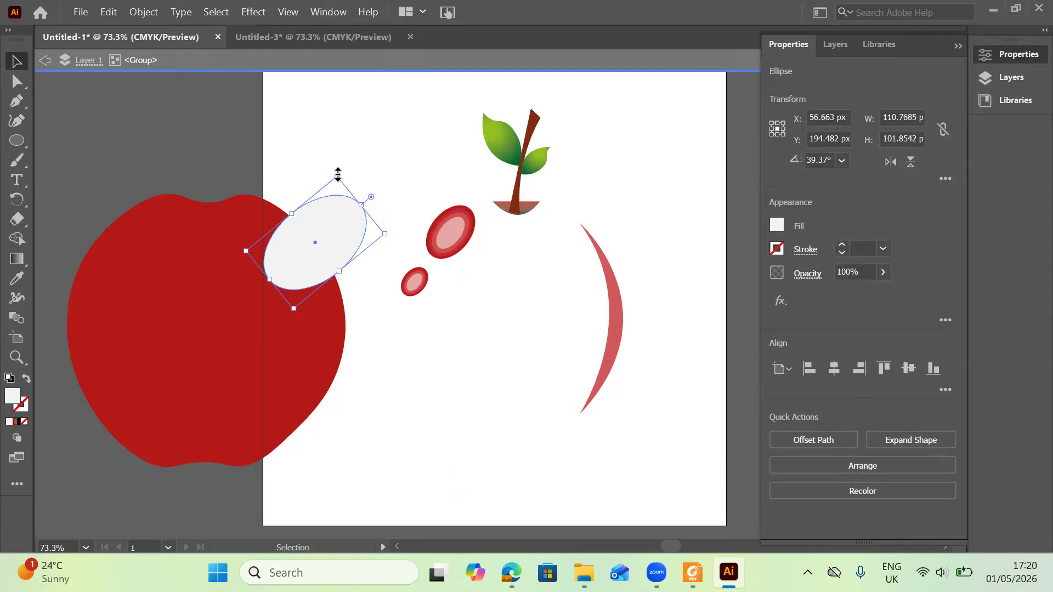
{"action": "left_click_drag", "start_coordinate": [334, 171], "coordinate": [349, 173]}
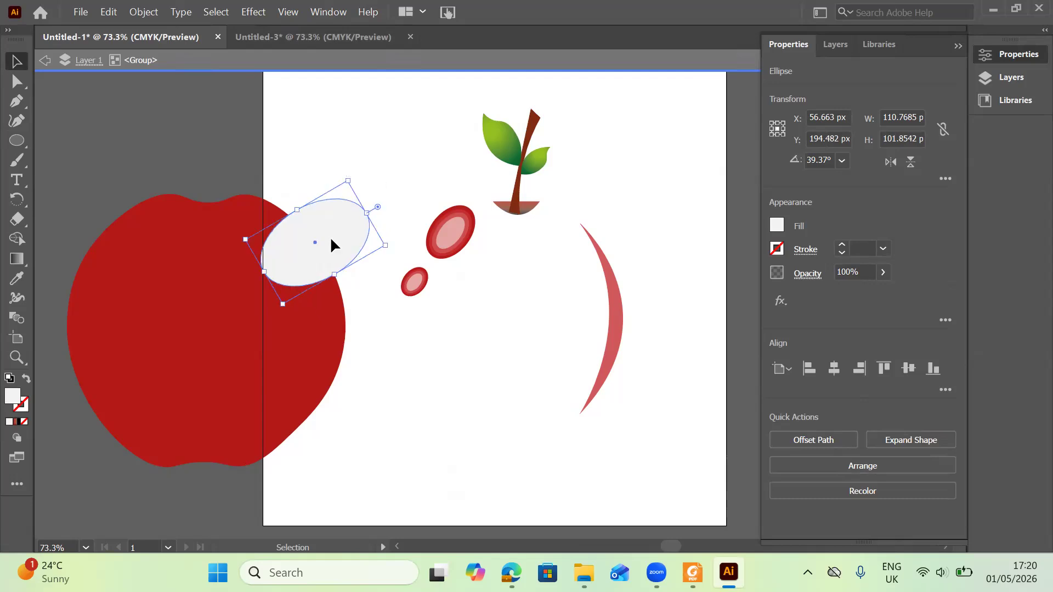
{"action": "left_click_drag", "start_coordinate": [327, 246], "coordinate": [327, 240]}
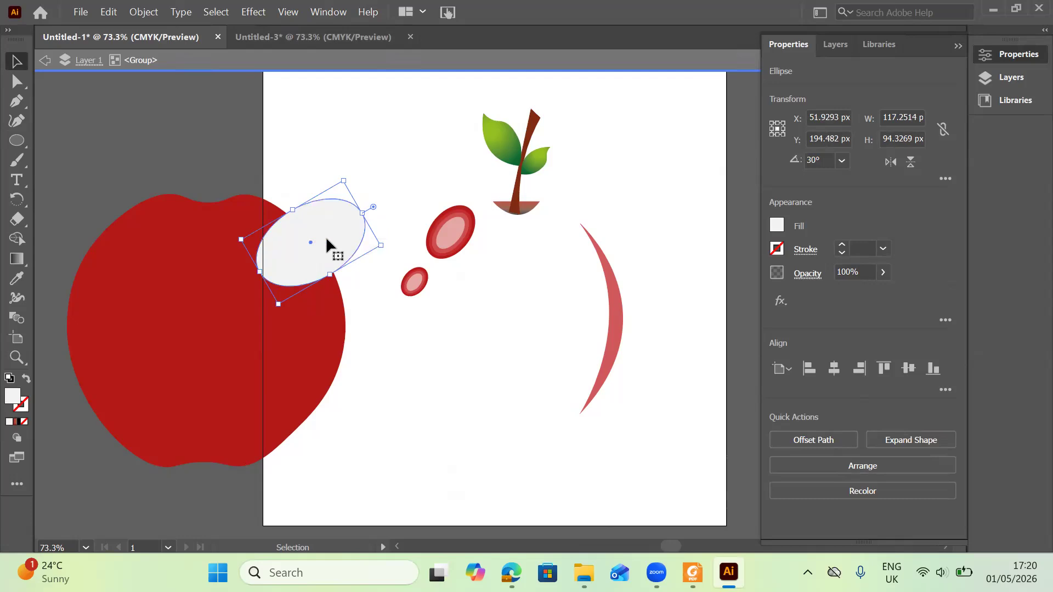
Duplicate the white ellipse twice down the apple's right edge, reshaping and rotating the lowest copy to about 43°.
{"action": "left_click_drag", "start_coordinate": [326, 237], "coordinate": [325, 270]}
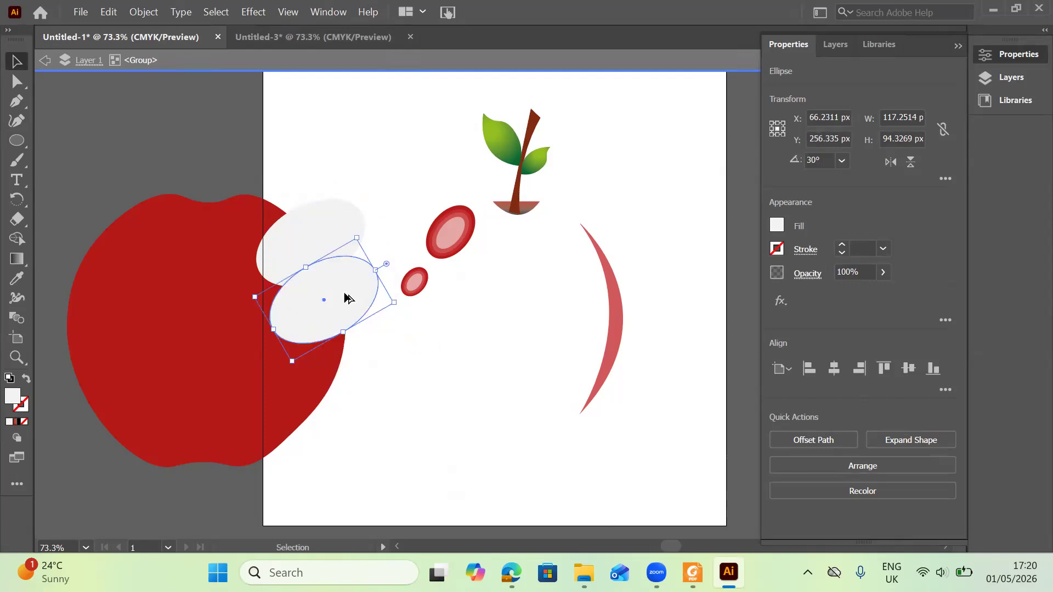
{"action": "left_click_drag", "start_coordinate": [345, 292], "coordinate": [374, 328]}
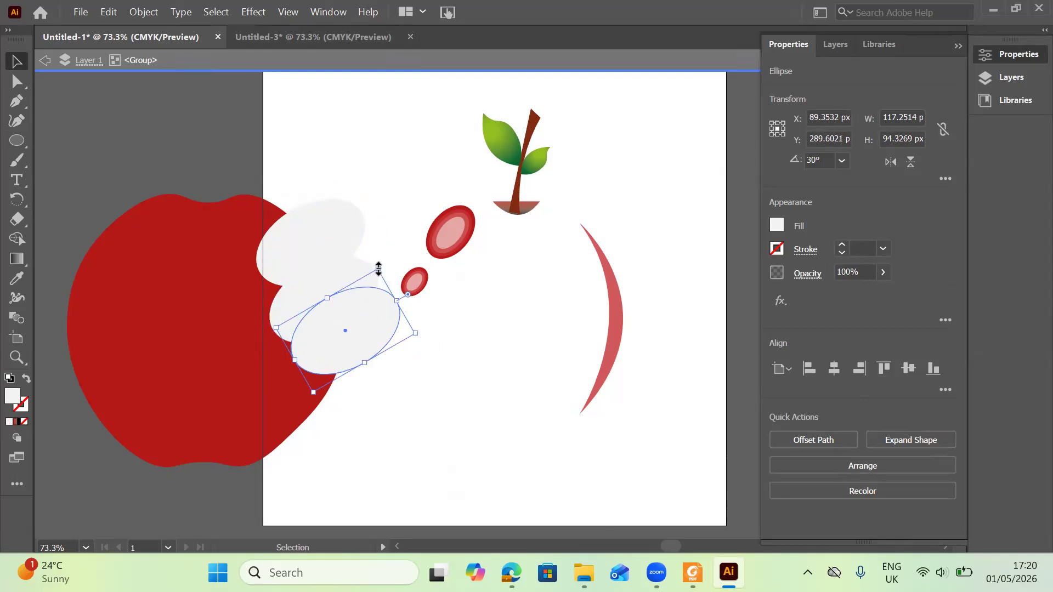
{"action": "left_click_drag", "start_coordinate": [378, 269], "coordinate": [384, 288]}
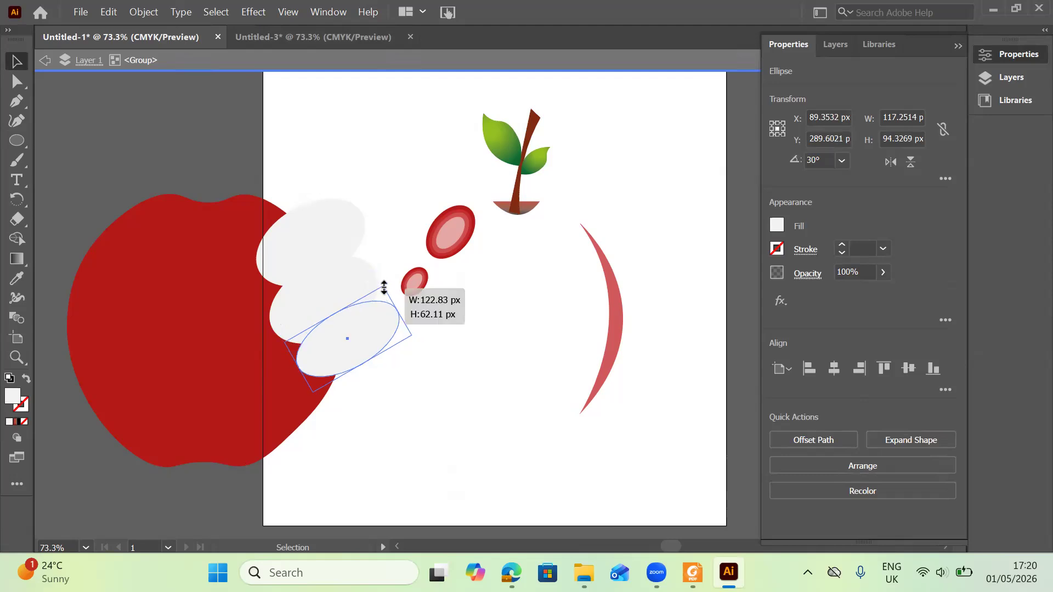
{"action": "left_click", "coordinate": [337, 275]}
{"action": "left_click_drag", "start_coordinate": [355, 240], "coordinate": [373, 294]}
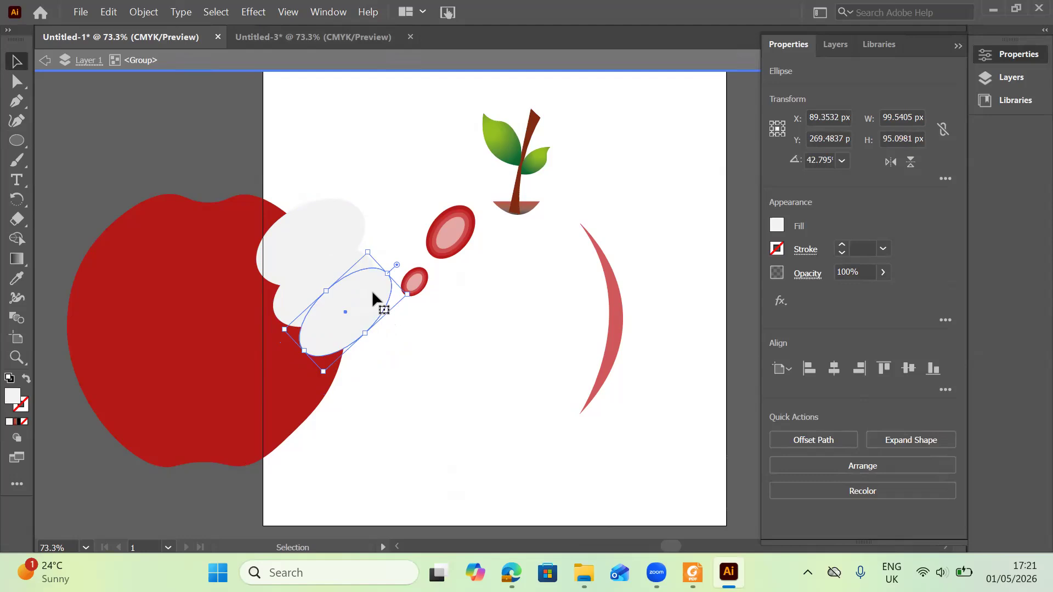
{"action": "left_click", "coordinate": [384, 164]}
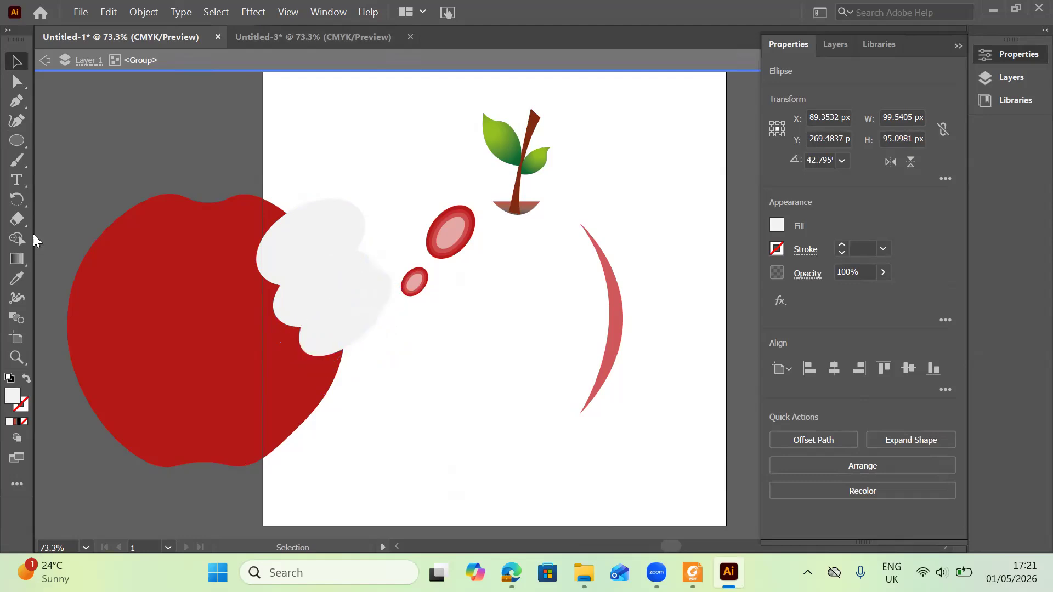
Select the apple body with the three white ellipses and subtract the ellipses from it using Minus Front.
{"action": "left_click_drag", "start_coordinate": [81, 225], "coordinate": [396, 368]}
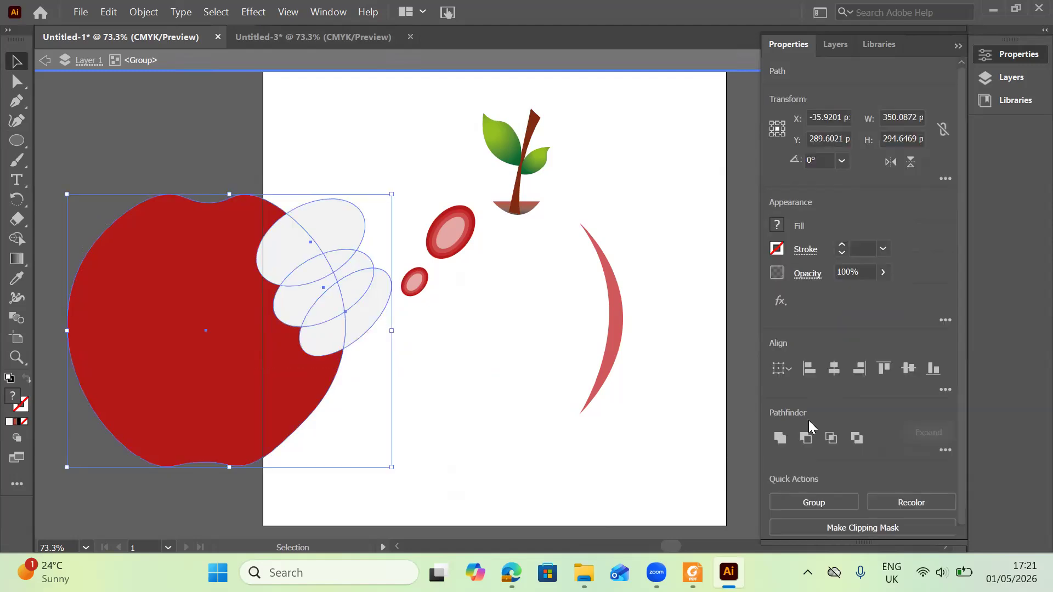
{"action": "left_click", "coordinate": [811, 441]}
{"action": "left_click", "coordinate": [497, 438]}
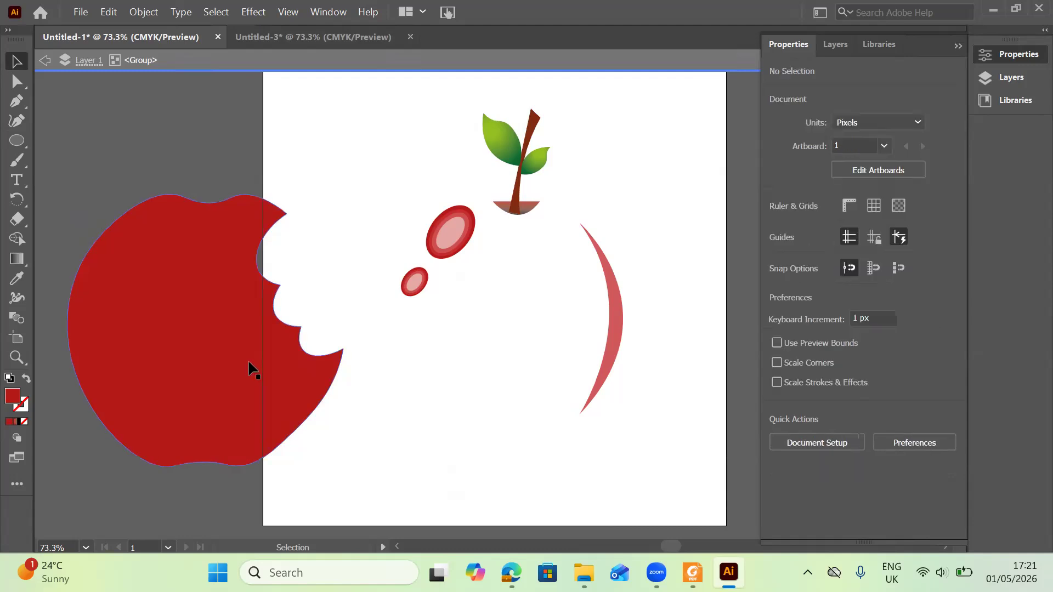
Make offset copies of the bitten apple body and rearrange them.
{"action": "left_click_drag", "start_coordinate": [299, 351], "coordinate": [269, 354]}
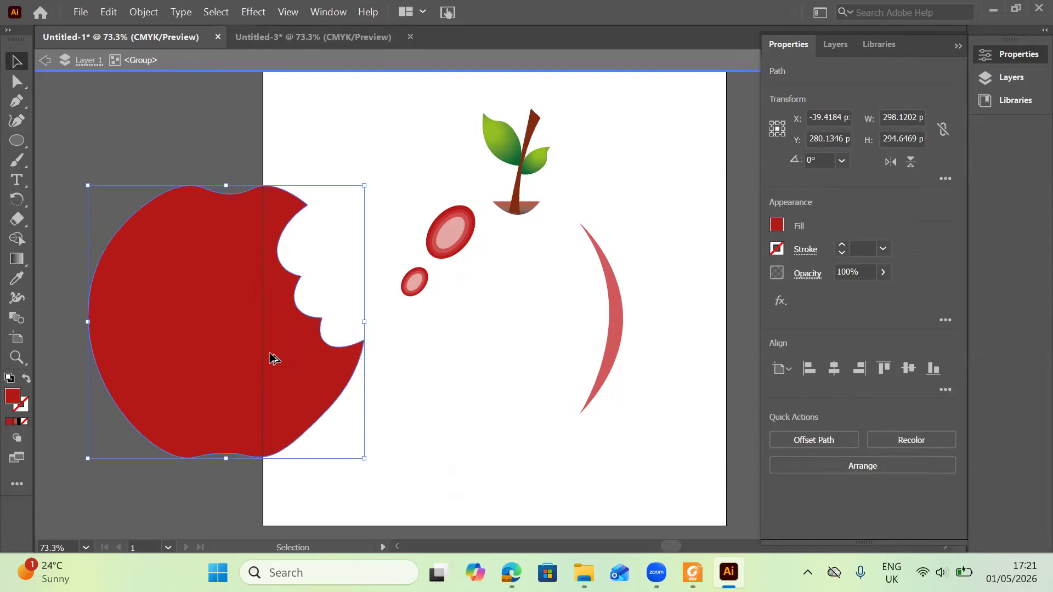
{"action": "left_click_drag", "start_coordinate": [337, 402], "coordinate": [336, 403]}
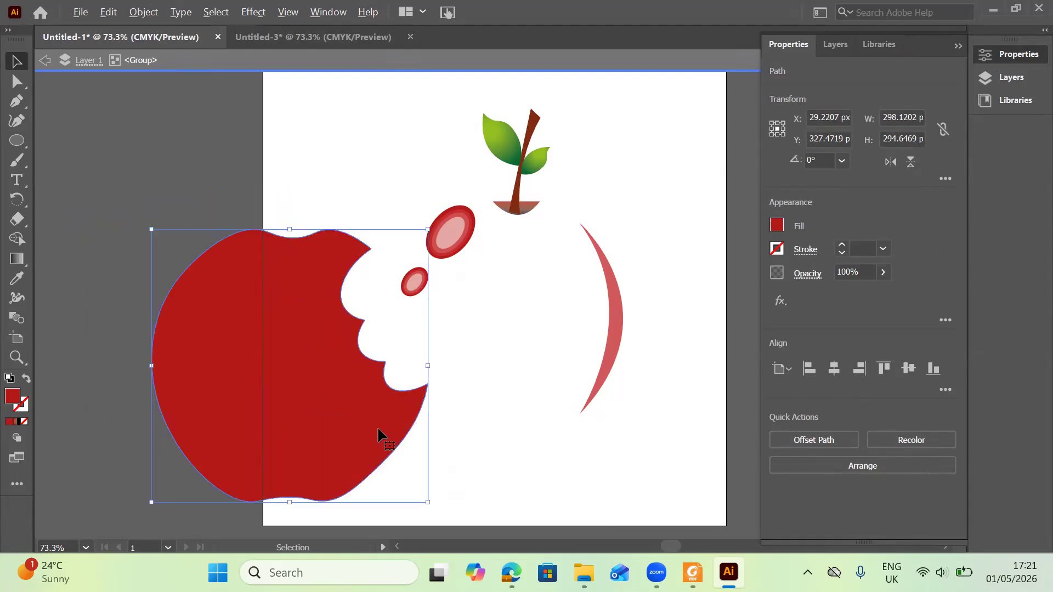
{"action": "key", "text": "ctrl+d"}
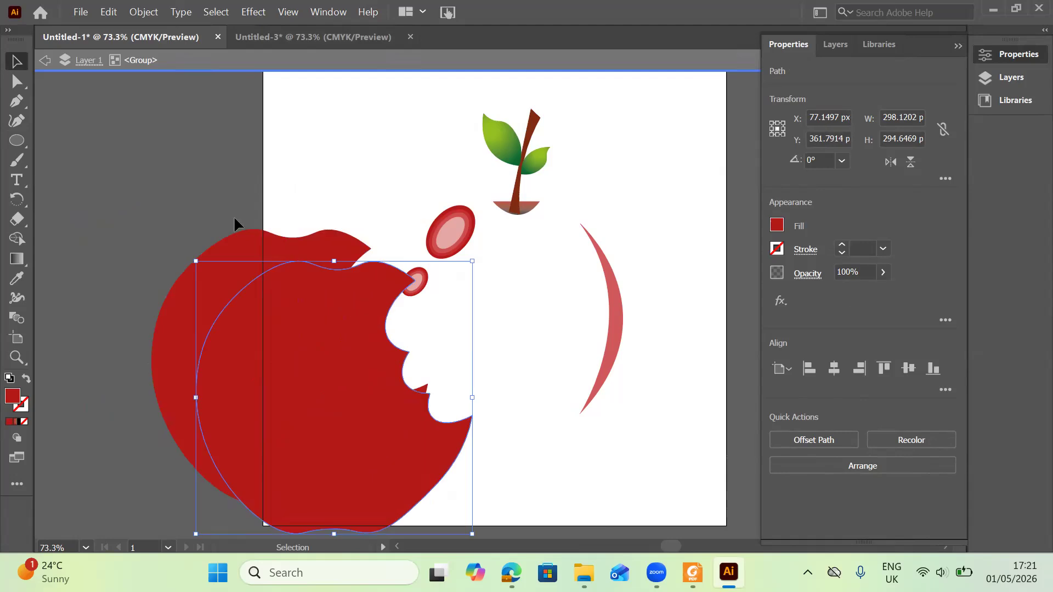
{"action": "left_click", "coordinate": [248, 266]}
{"action": "left_click_drag", "start_coordinate": [248, 265], "coordinate": [273, 405]}
Isolate one bitten apple body copy and change its fill colour to orange #d68d18.
{"action": "double_click", "coordinate": [304, 166]}
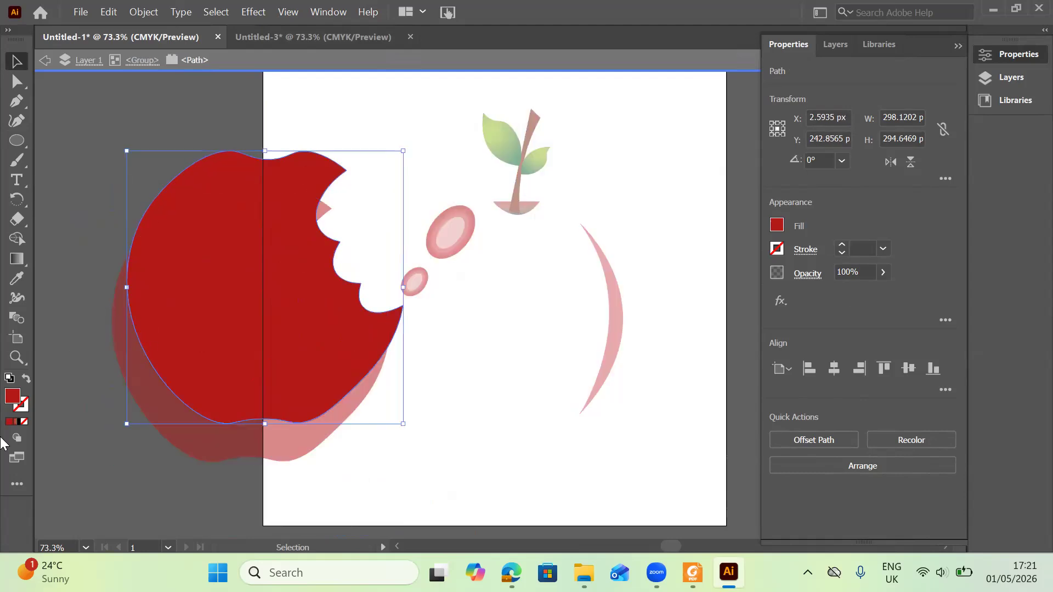
{"action": "double_click", "coordinate": [14, 399]}
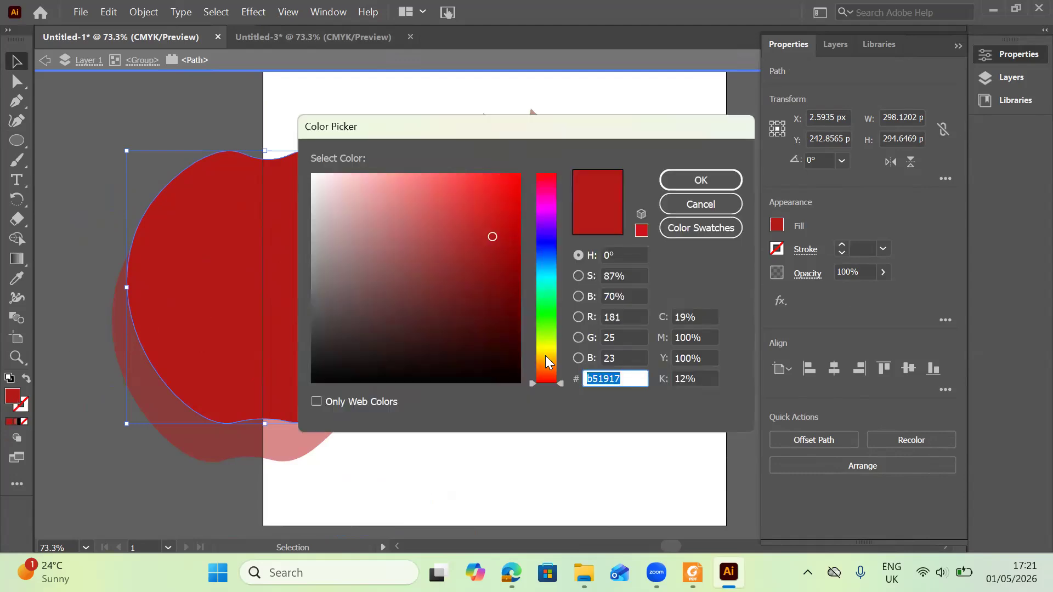
{"action": "left_click", "coordinate": [546, 357]}
{"action": "left_click", "coordinate": [518, 196]}
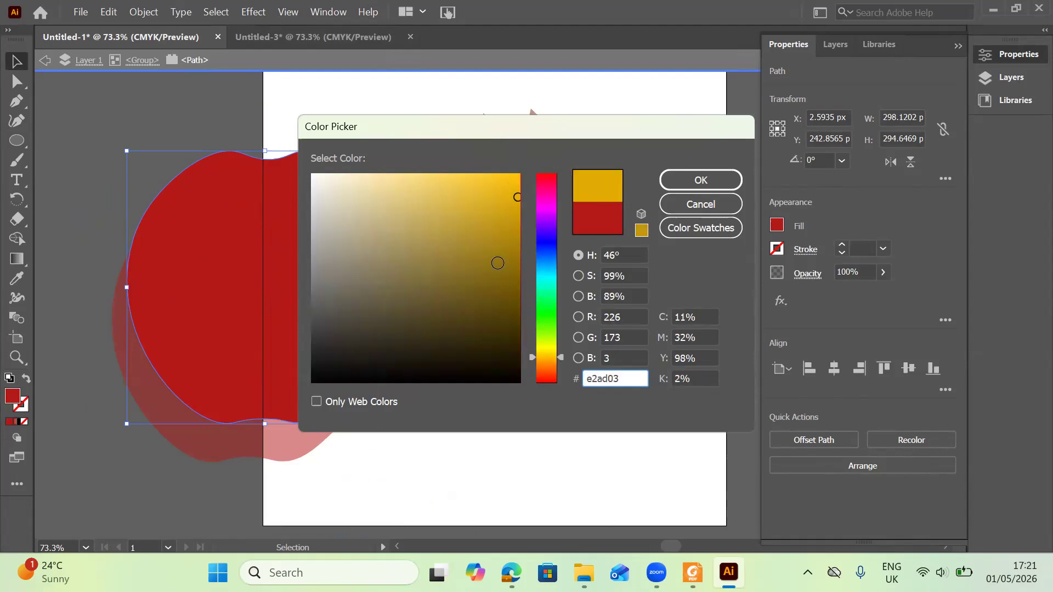
{"action": "left_click", "coordinate": [496, 264]}
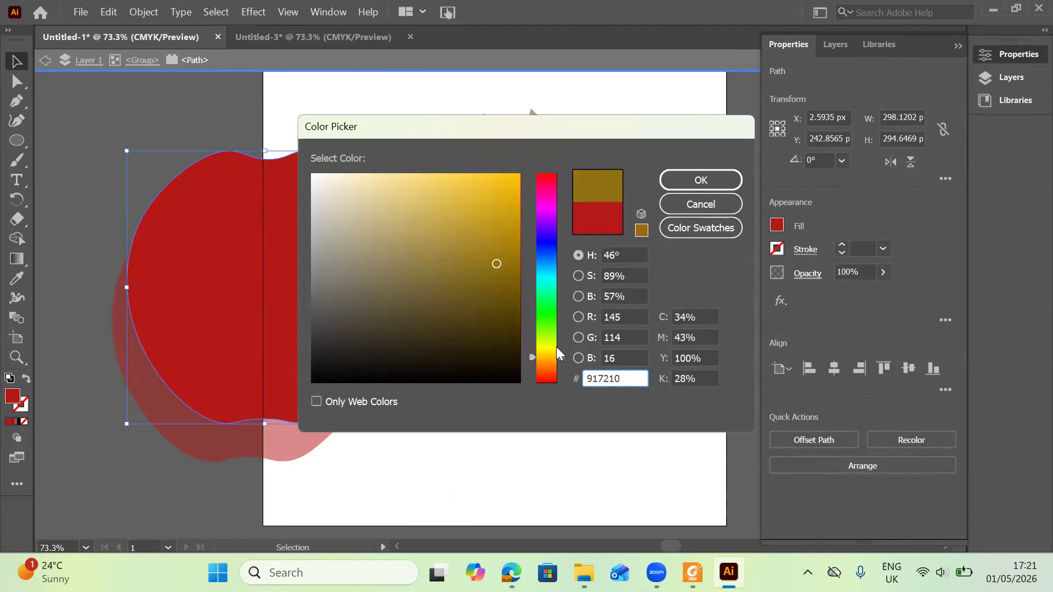
{"action": "left_click", "coordinate": [547, 356]}
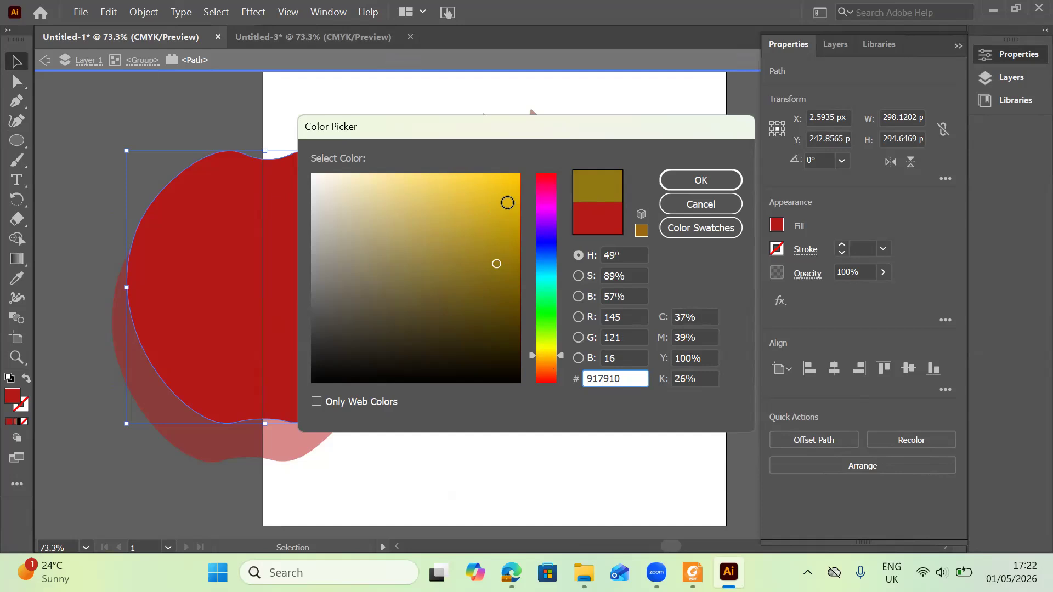
{"action": "left_click", "coordinate": [506, 205]}
{"action": "left_click", "coordinate": [510, 190]}
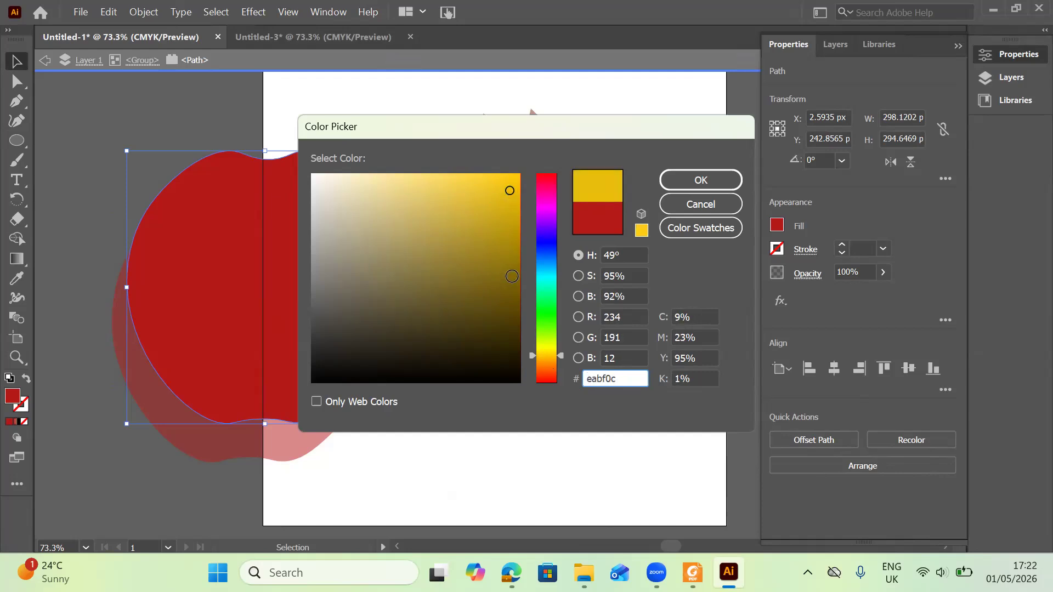
{"action": "left_click", "coordinate": [511, 278]}
{"action": "left_click", "coordinate": [510, 258]}
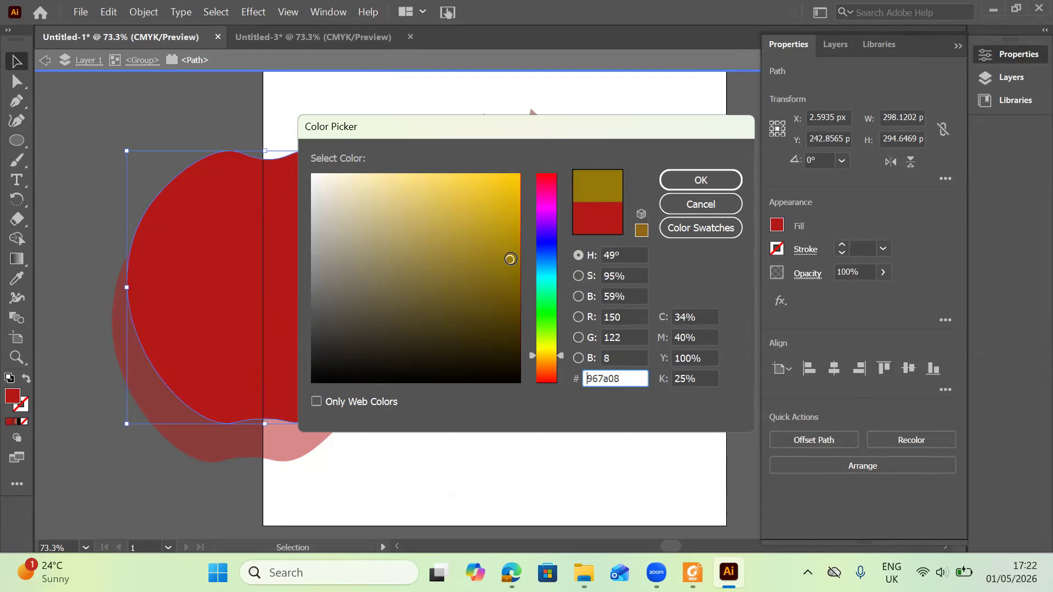
{"action": "left_click", "coordinate": [551, 362]}
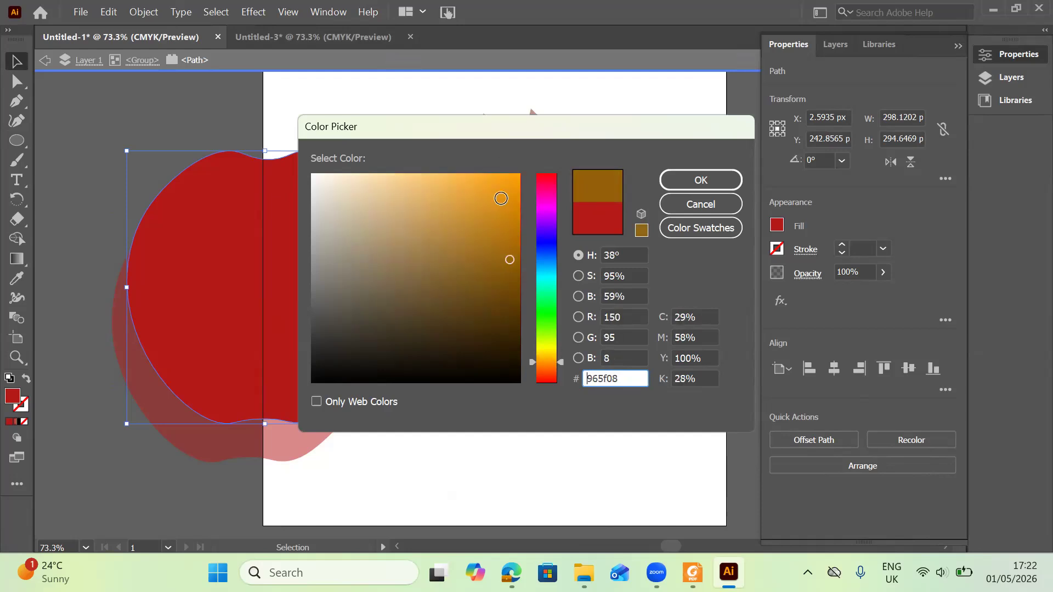
{"action": "left_click", "coordinate": [507, 205]}
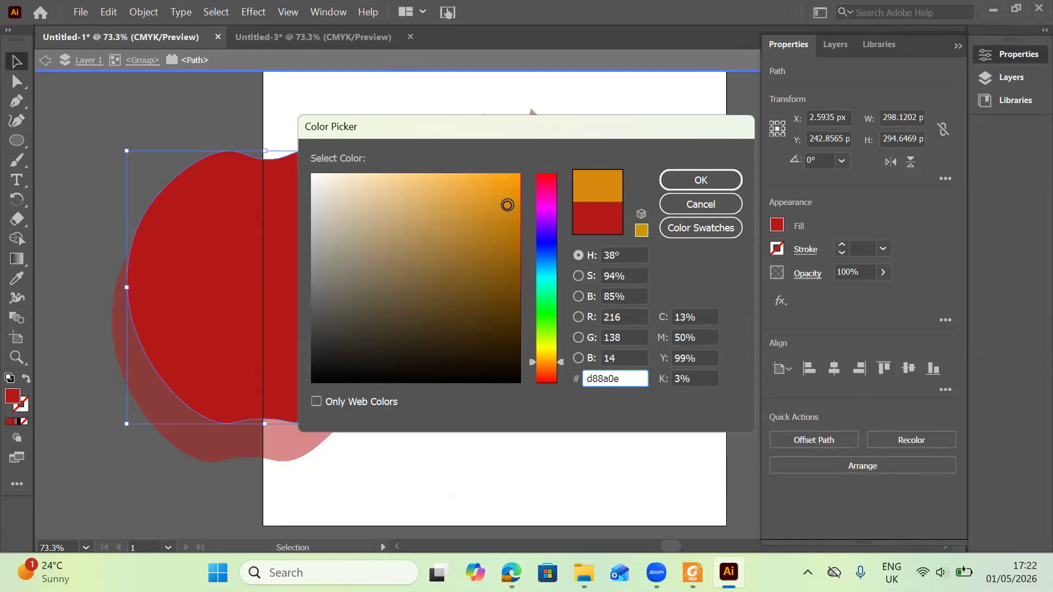
{"action": "left_click", "coordinate": [496, 206]}
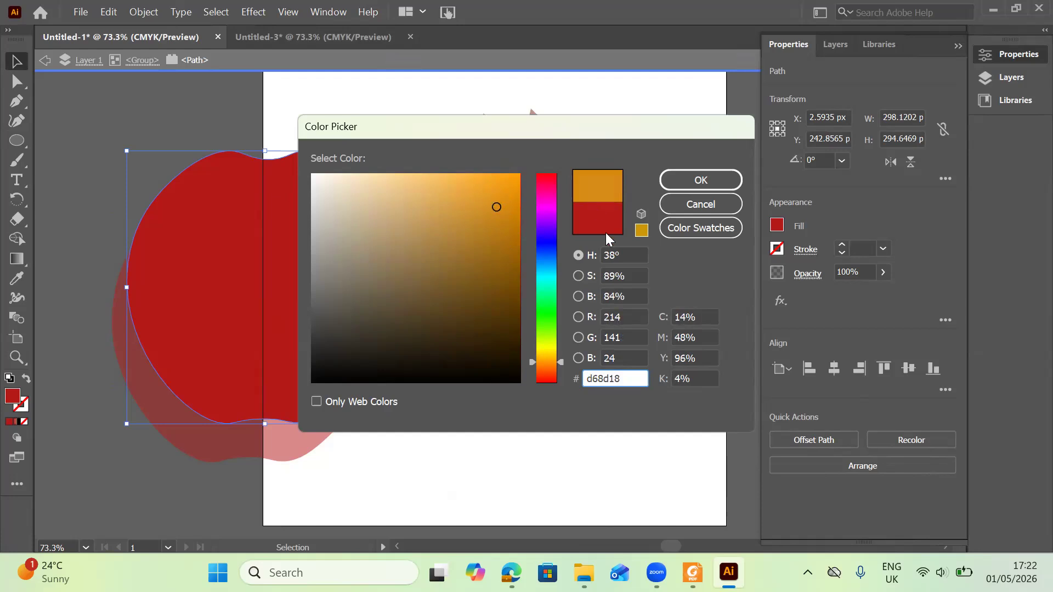
{"action": "left_click", "coordinate": [676, 184]}
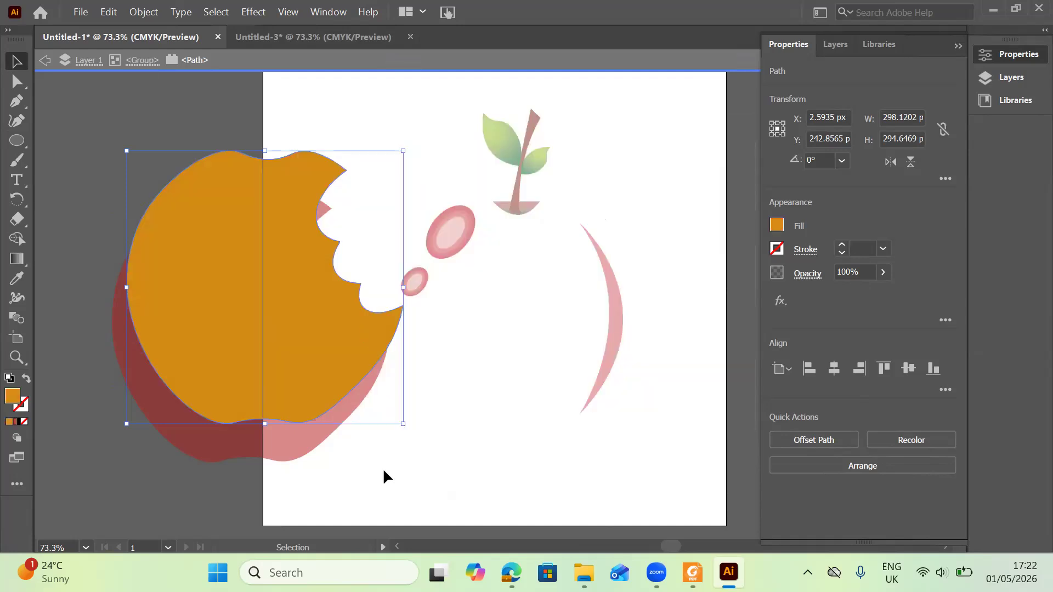
Reposition the orange and red bitten copies so the orange one peeks out as a thin rim behind the red one.
{"action": "left_click_drag", "start_coordinate": [279, 348], "coordinate": [274, 407]}
{"action": "left_click", "coordinate": [453, 393]}
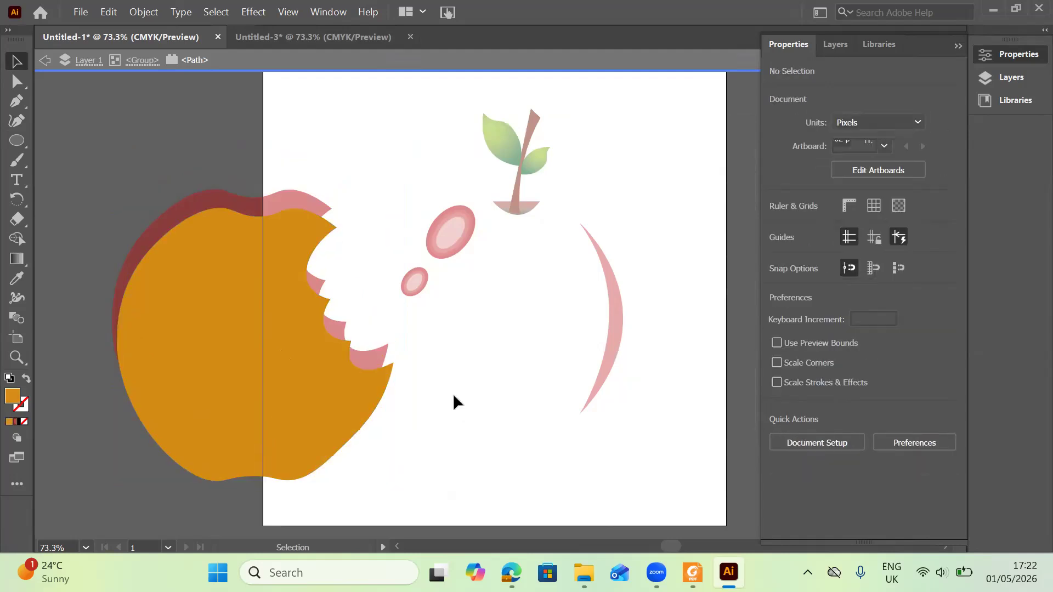
{"action": "double_click", "coordinate": [453, 393]}
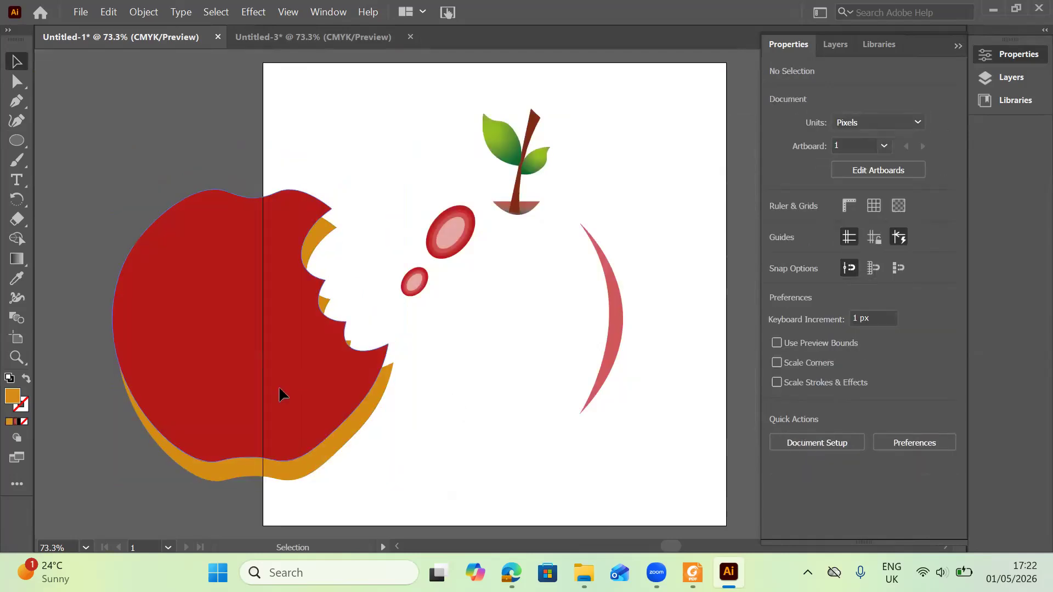
{"action": "left_click_drag", "start_coordinate": [293, 367], "coordinate": [300, 359]}
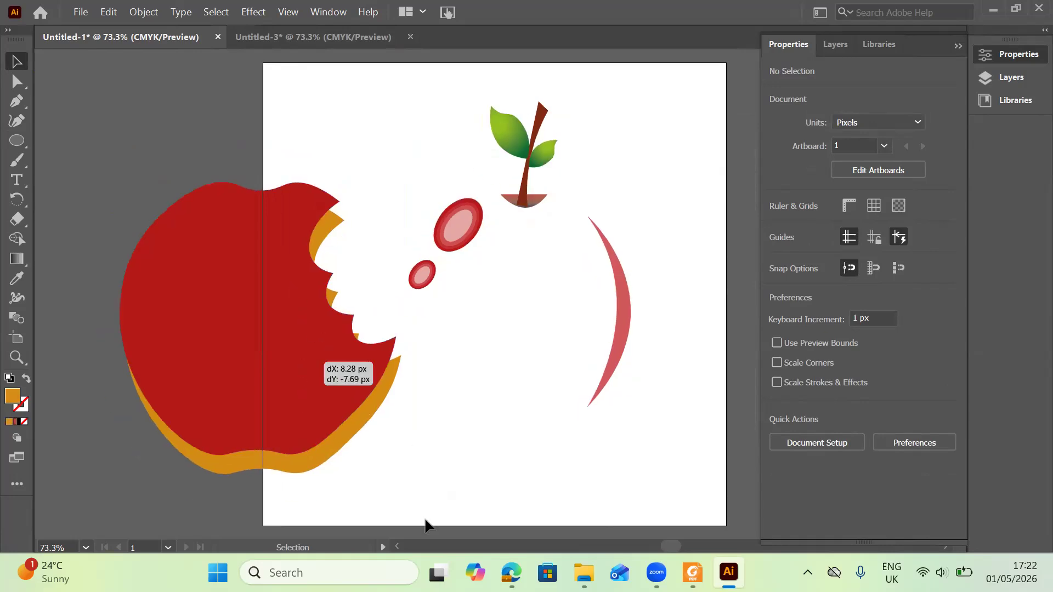
{"action": "mouse_move", "coordinate": [307, 422]}
{"action": "left_mouse_down"}
{"action": "mouse_move", "coordinate": [264, 423]}
{"action": "mouse_move", "coordinate": [323, 407]}
{"action": "mouse_move", "coordinate": [300, 430]}
{"action": "mouse_move", "coordinate": [316, 435]}
{"action": "left_mouse_up"}
{"action": "double_click", "coordinate": [322, 408]}
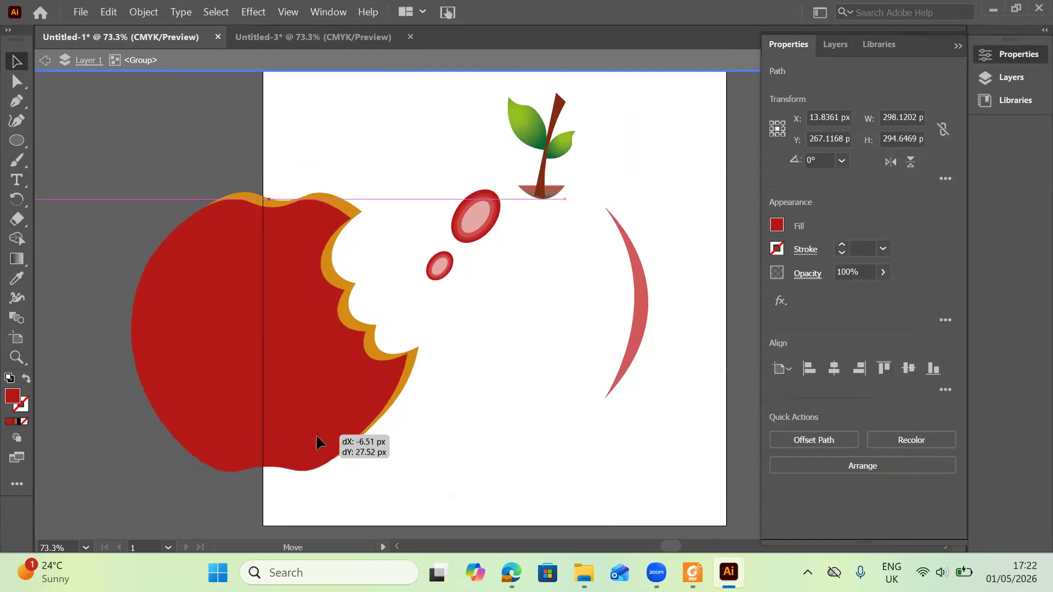
{"action": "left_click_drag", "start_coordinate": [317, 443], "coordinate": [316, 436]}
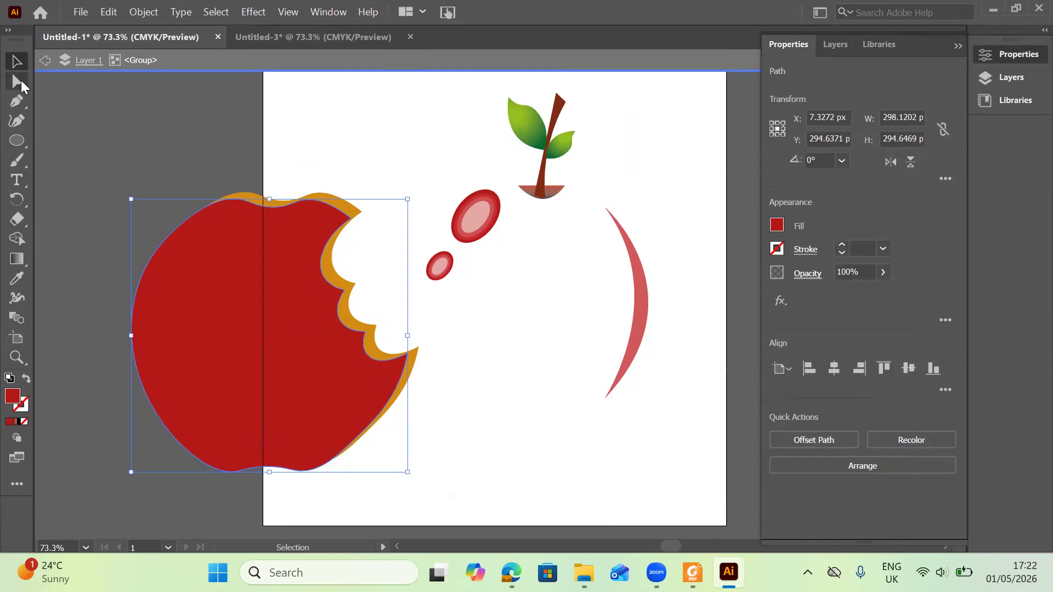
Adjust the anchor points at the ends of the red copy's bite edge with the Direct Selection tool.
{"action": "key", "text": "a"}
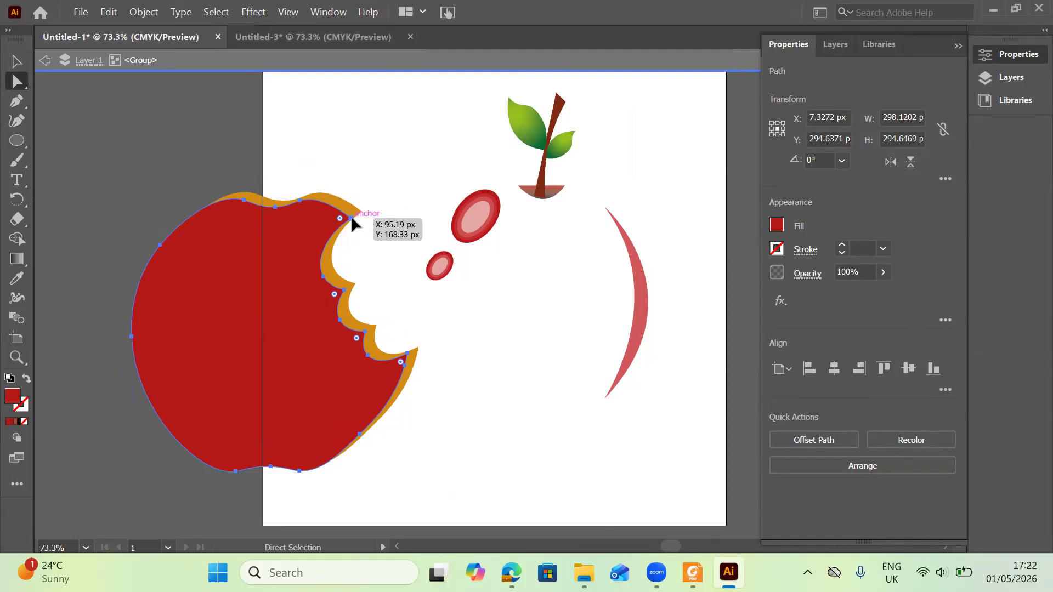
{"action": "left_click_drag", "start_coordinate": [353, 218], "coordinate": [352, 226]}
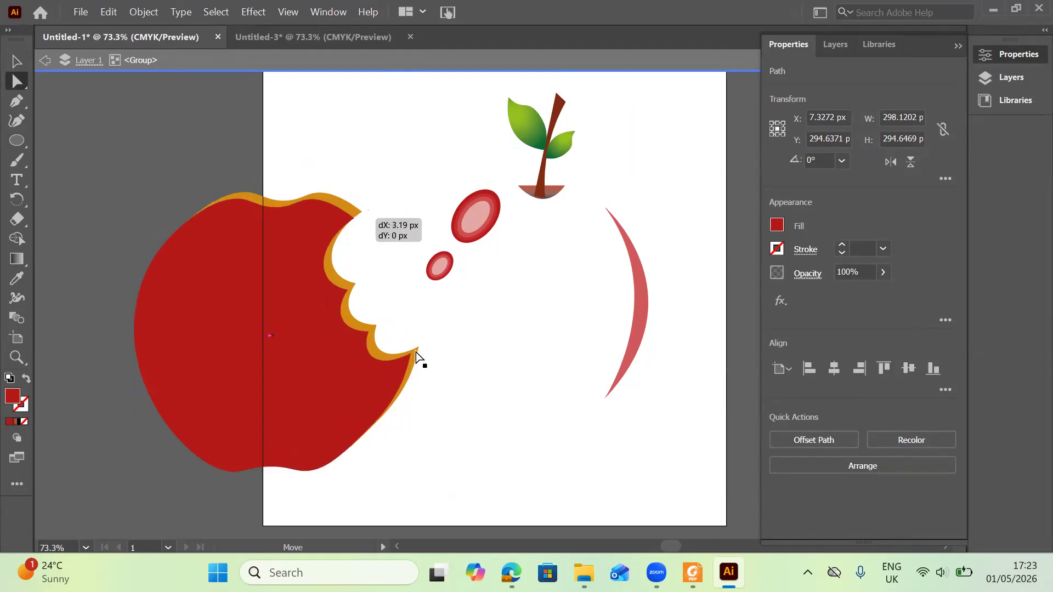
{"action": "left_click_drag", "start_coordinate": [411, 353], "coordinate": [412, 355]}
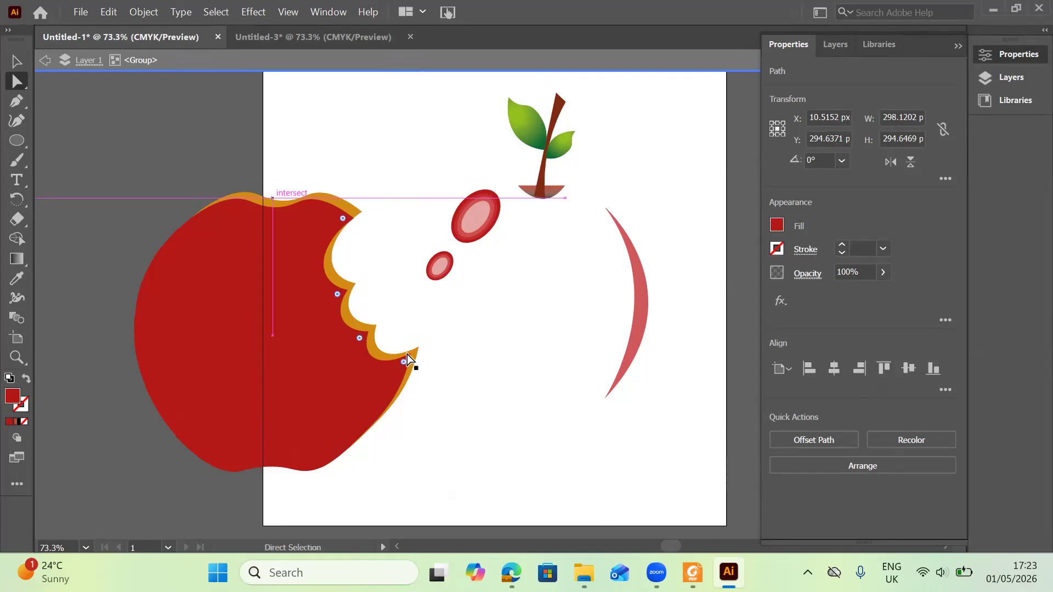
{"action": "left_click", "coordinate": [410, 354]}
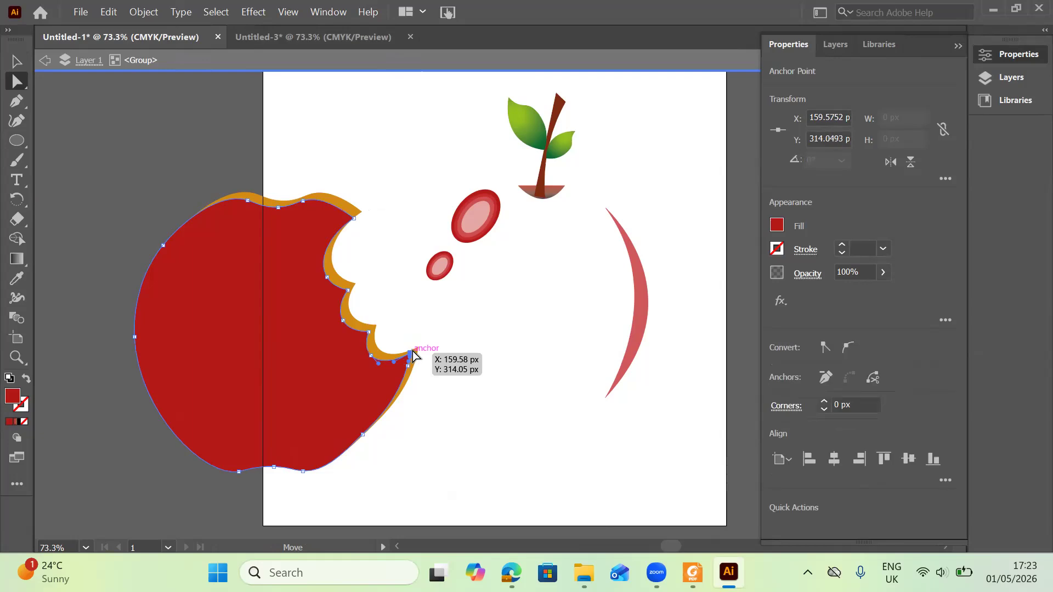
{"action": "left_click_drag", "start_coordinate": [408, 357], "coordinate": [414, 352]}
{"action": "left_click_drag", "start_coordinate": [412, 355], "coordinate": [412, 356]}
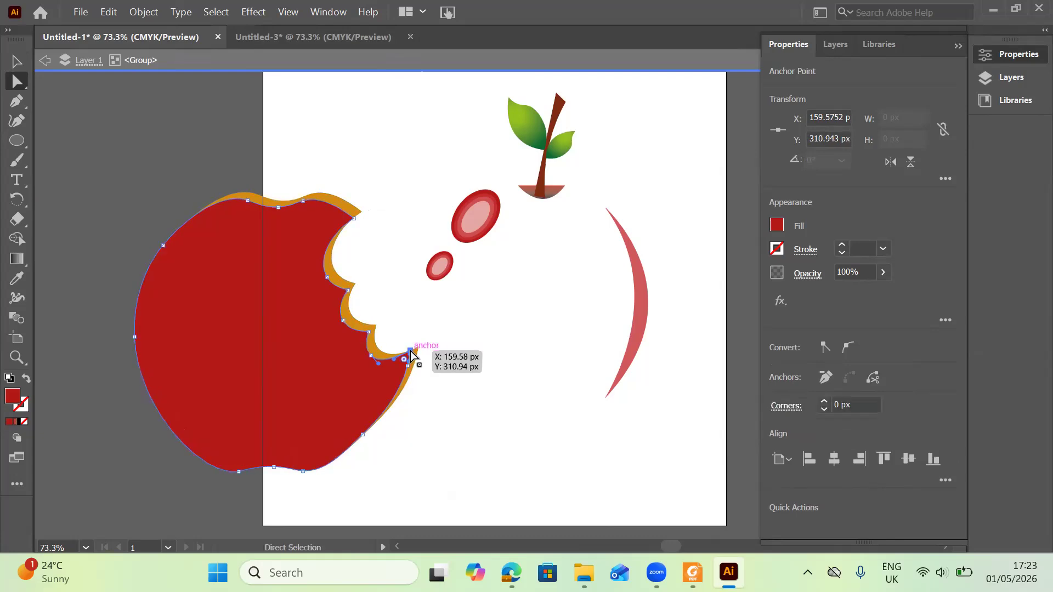
{"action": "left_click", "coordinate": [355, 220]}
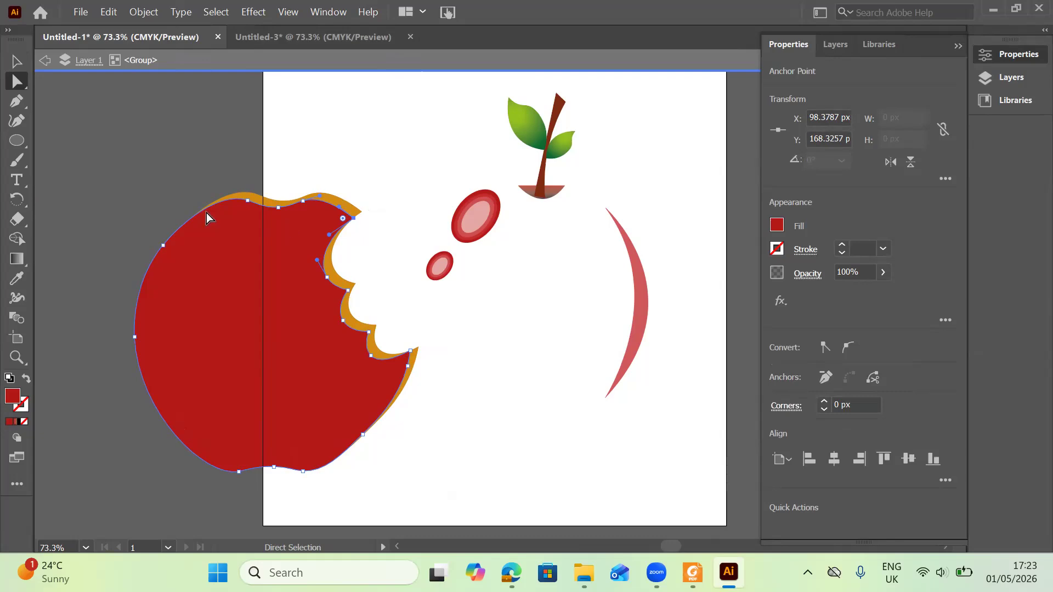
{"action": "left_click", "coordinate": [17, 60]}
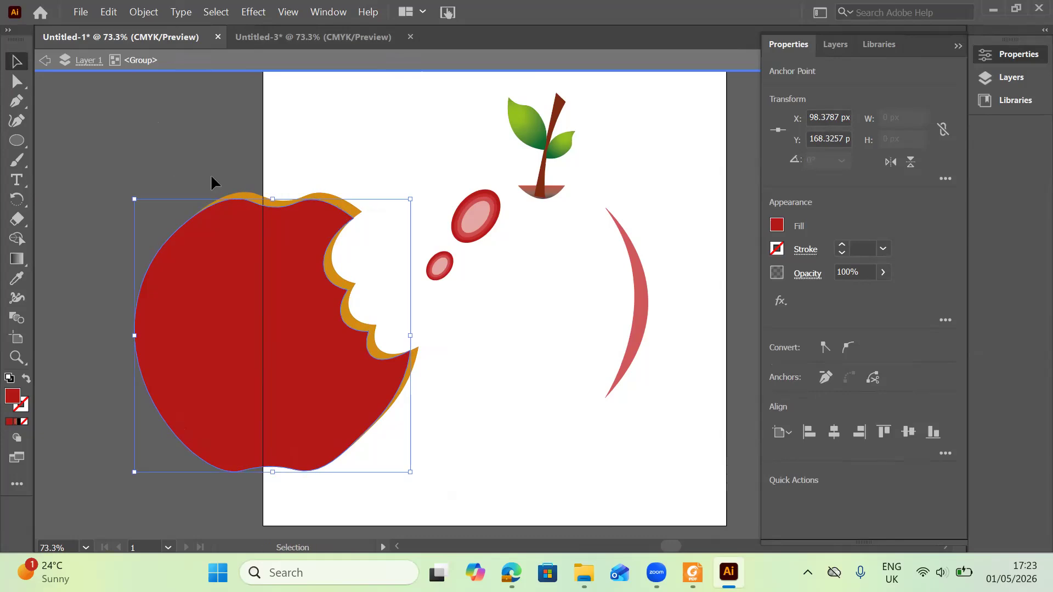
Select both copies and delete the orange slivers along the top and at the bite tip with Shape Builder.
{"action": "left_click", "coordinate": [351, 329], "text": "shift"}
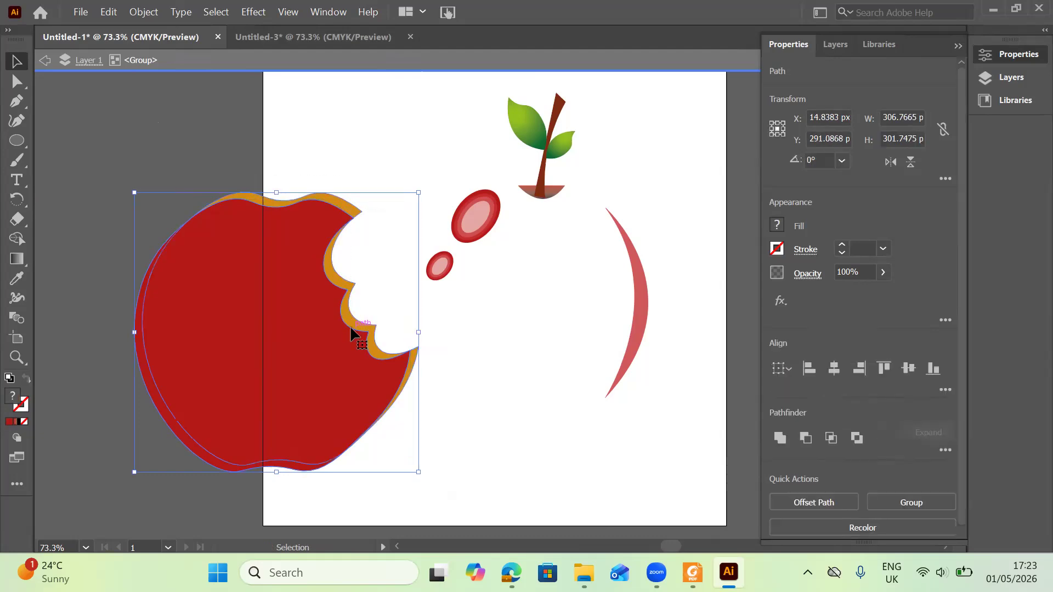
{"action": "left_click", "coordinate": [25, 237]}
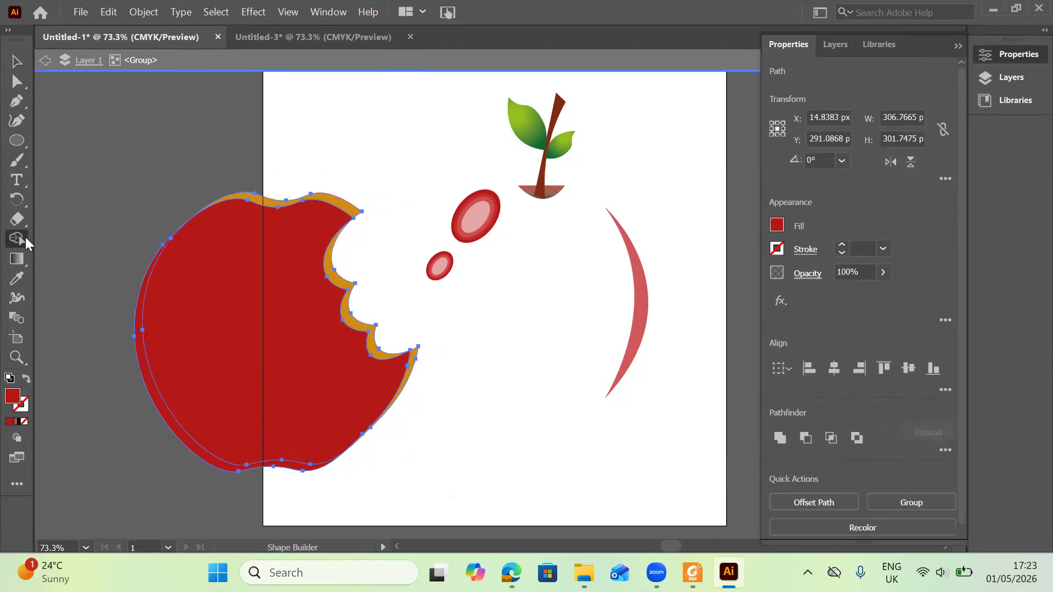
{"action": "left_click", "coordinate": [265, 207], "text": "alt"}
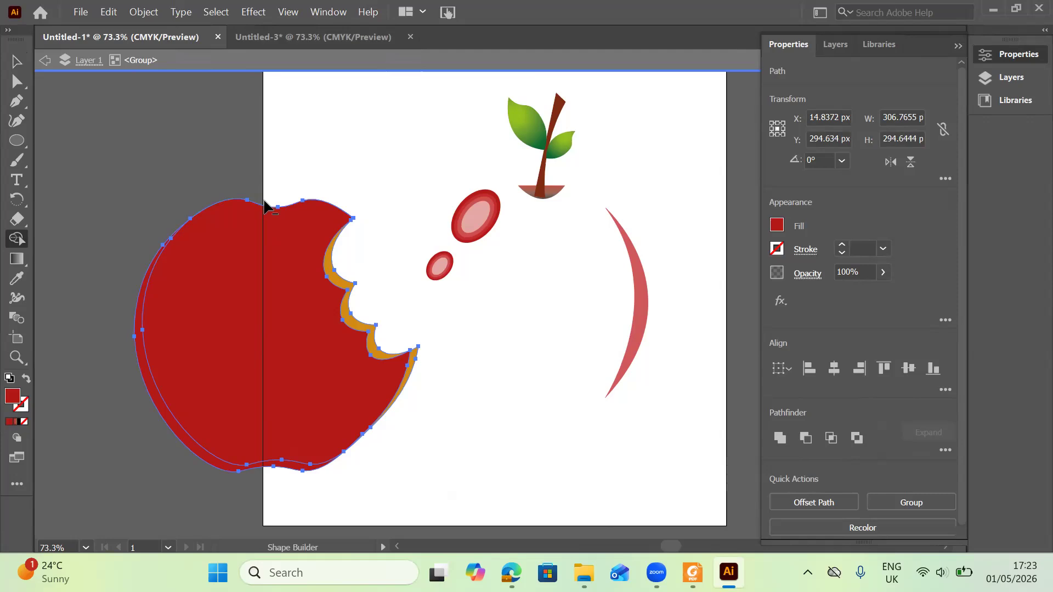
{"action": "left_click", "coordinate": [411, 363], "text": "alt"}
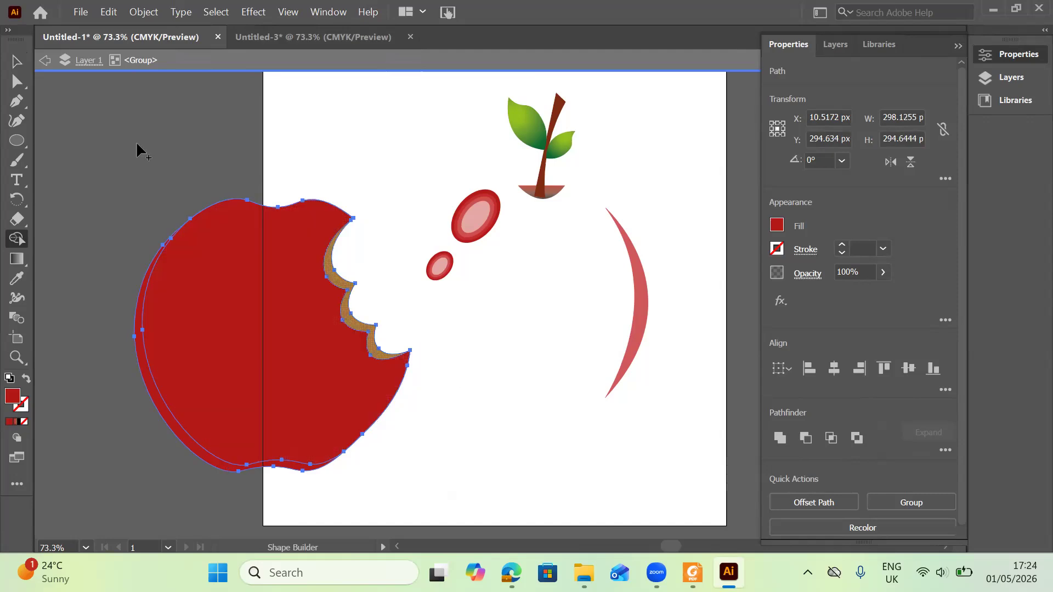
{"action": "left_click", "coordinate": [17, 68]}
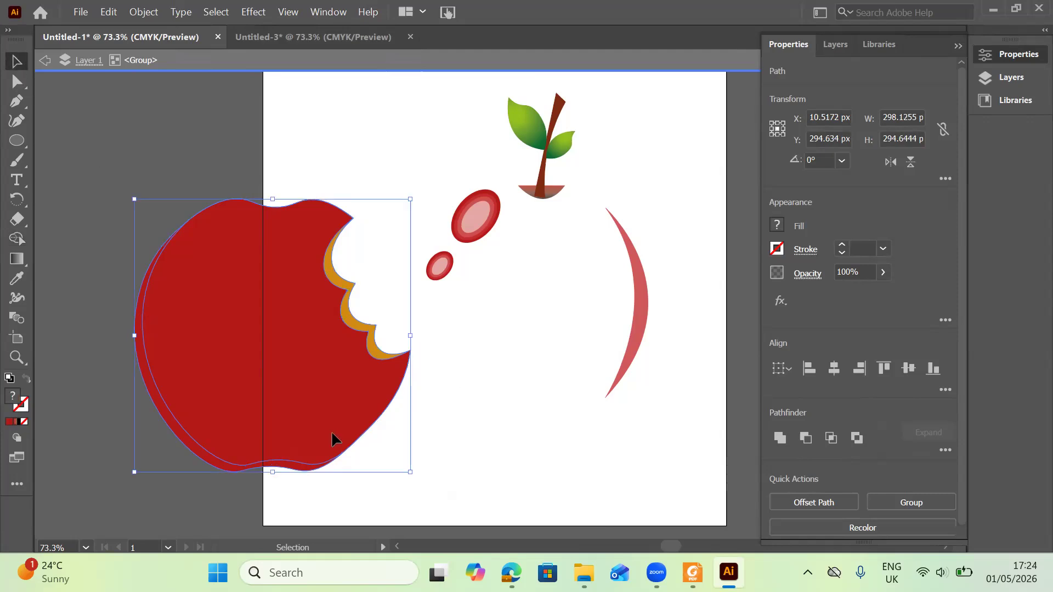
Move the red bitten copy over the original apple illustration.
{"action": "left_click", "coordinate": [427, 372]}
{"action": "left_click_drag", "start_coordinate": [387, 400], "coordinate": [330, 432]}
{"action": "left_click_drag", "start_coordinate": [311, 370], "coordinate": [591, 348]}
{"action": "double_click", "coordinate": [312, 371]}
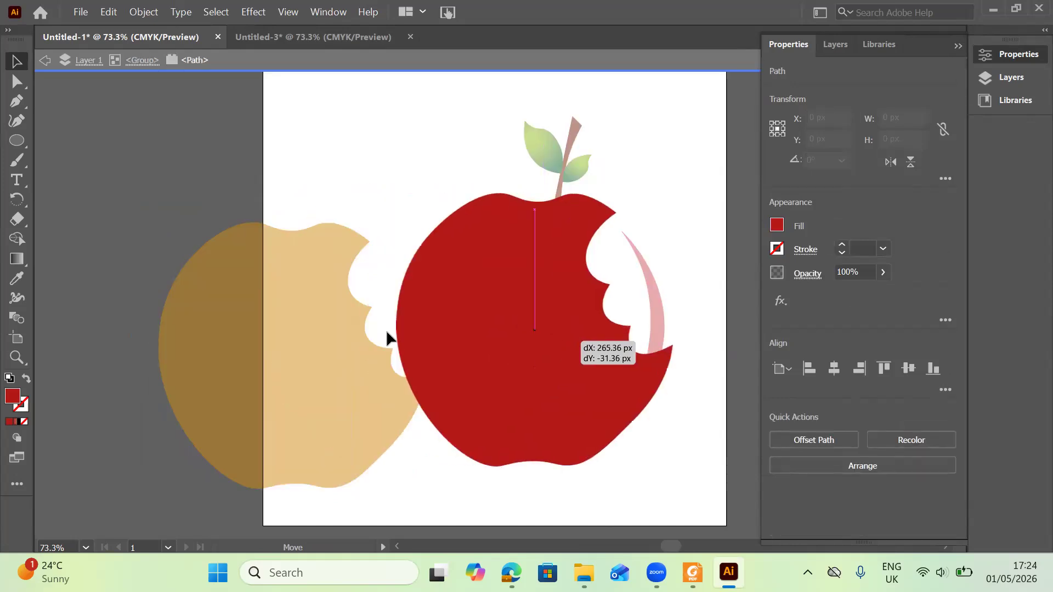
Move the orange bitten copy over the original apple as well.
{"action": "key", "text": "ctrl+h"}
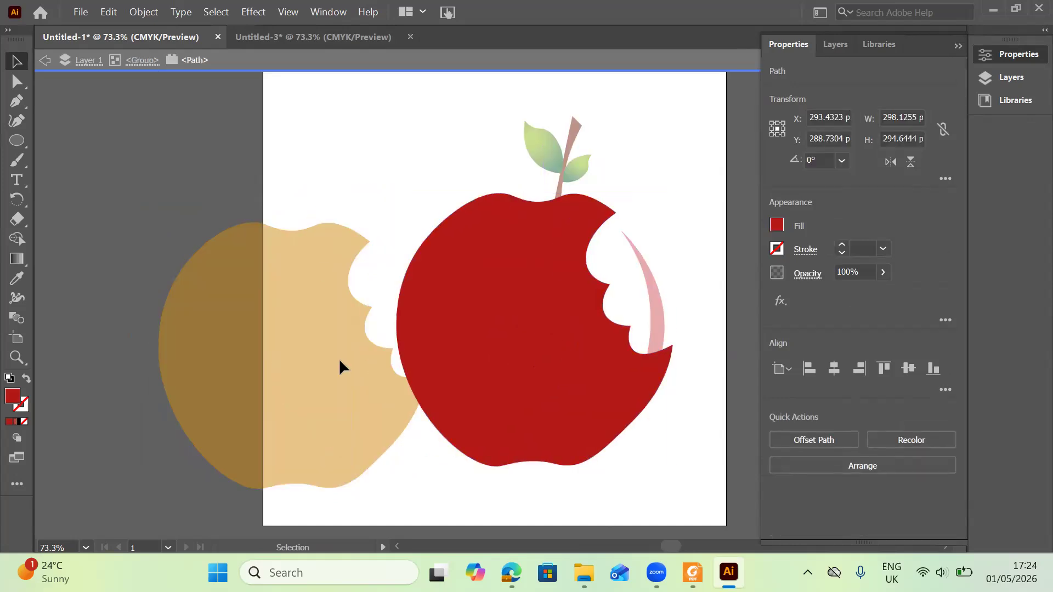
{"action": "double_click", "coordinate": [330, 294]}
{"action": "left_click_drag", "start_coordinate": [302, 296], "coordinate": [344, 284]}
{"action": "double_click", "coordinate": [343, 284]}
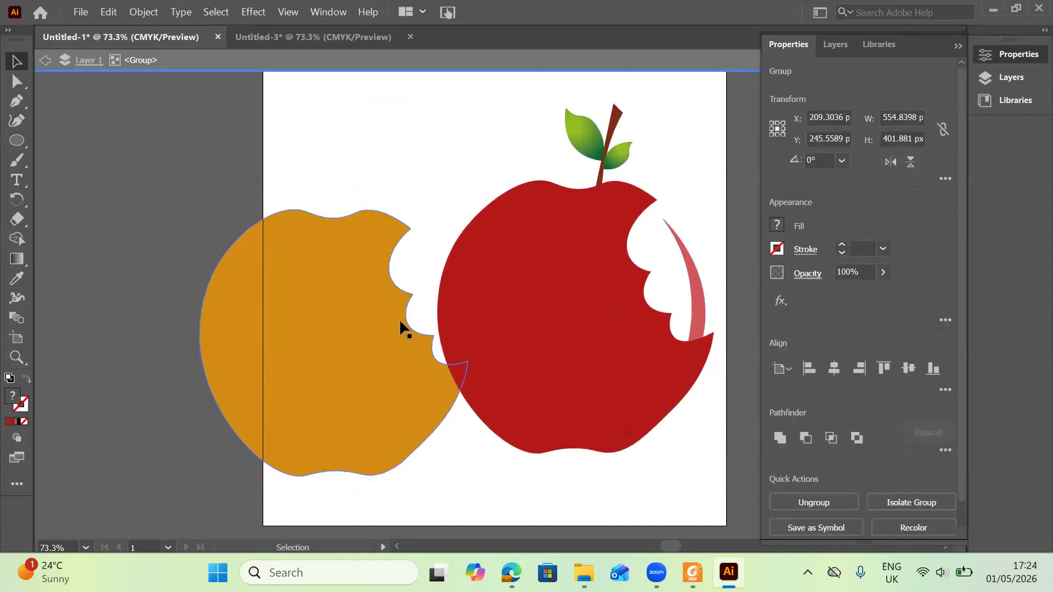
{"action": "mouse_move", "coordinate": [601, 255]}
{"action": "left_mouse_down"}
{"action": "mouse_move", "coordinate": [589, 258]}
{"action": "mouse_move", "coordinate": [597, 255]}
{"action": "left_mouse_up"}
Send the orange copy and then the red copy to the back of the stacking order.
{"action": "right_click", "coordinate": [598, 254]}
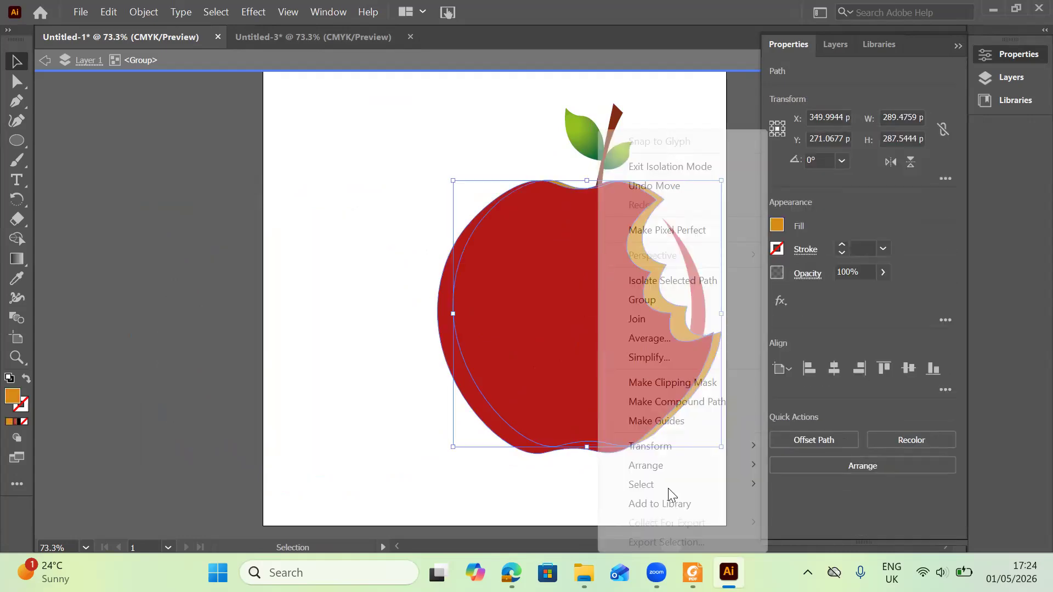
{"action": "mouse_move", "coordinate": [702, 468]}
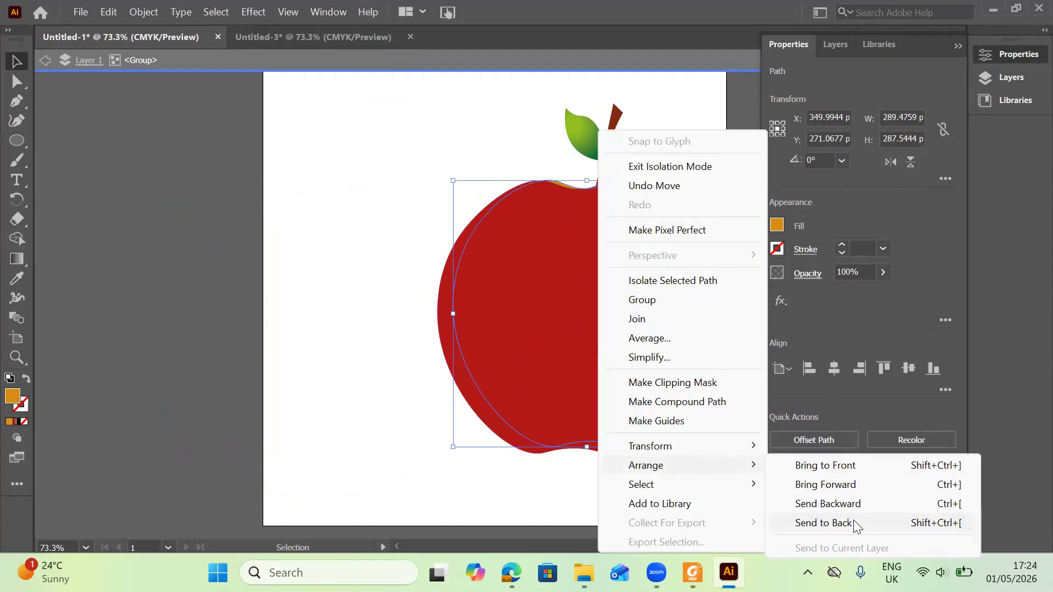
{"action": "left_click", "coordinate": [853, 523]}
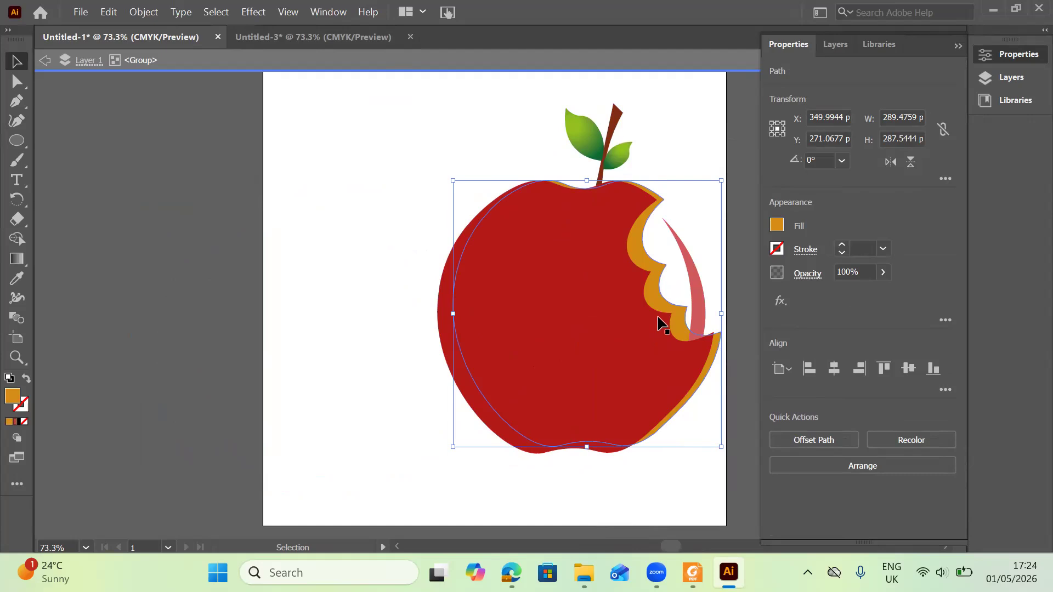
{"action": "left_click", "coordinate": [629, 316]}
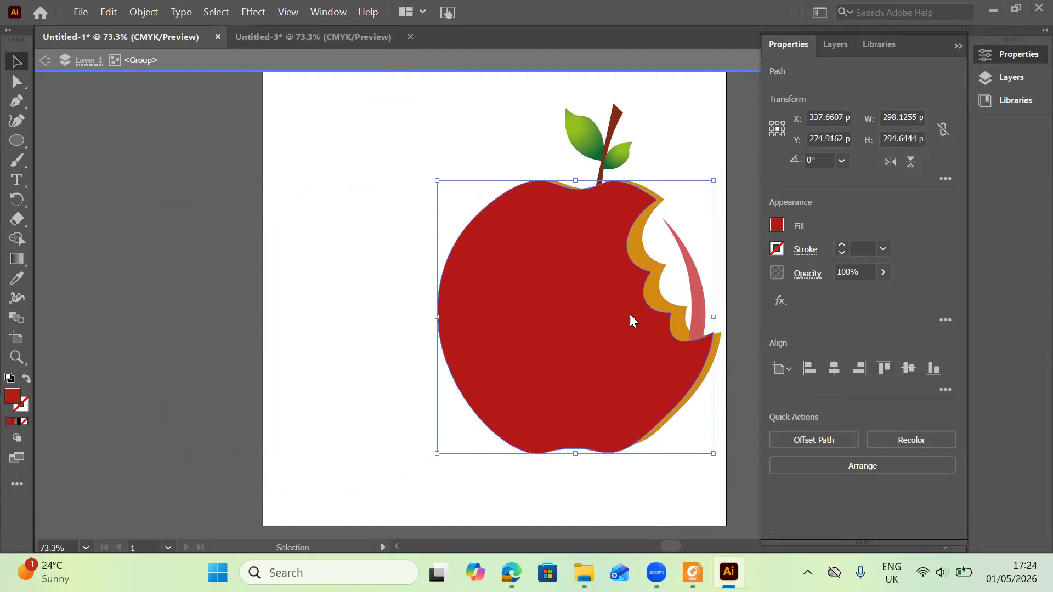
{"action": "right_click", "coordinate": [630, 317]}
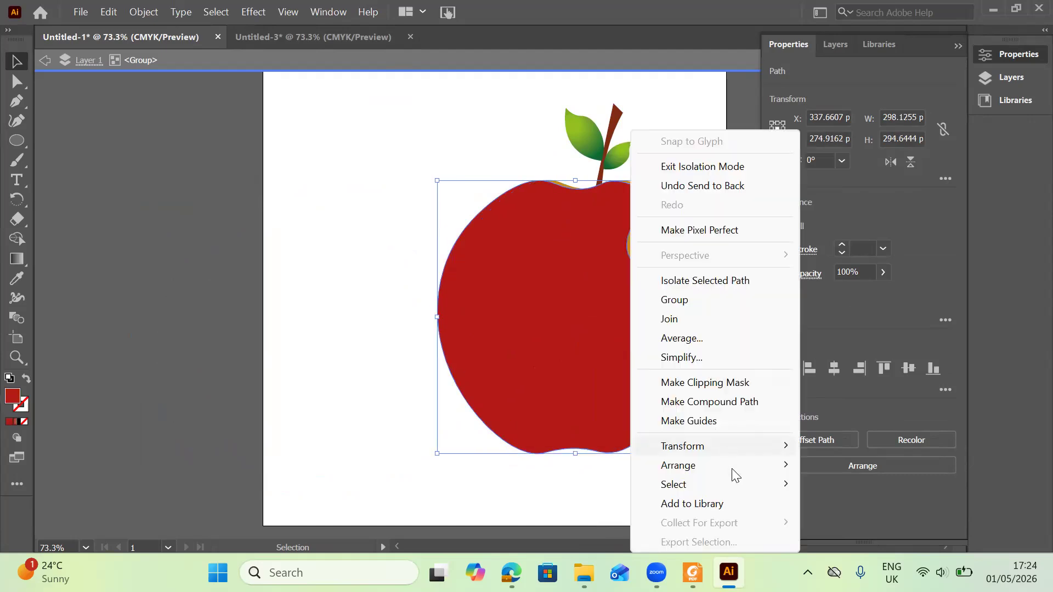
{"action": "mouse_move", "coordinate": [735, 473]}
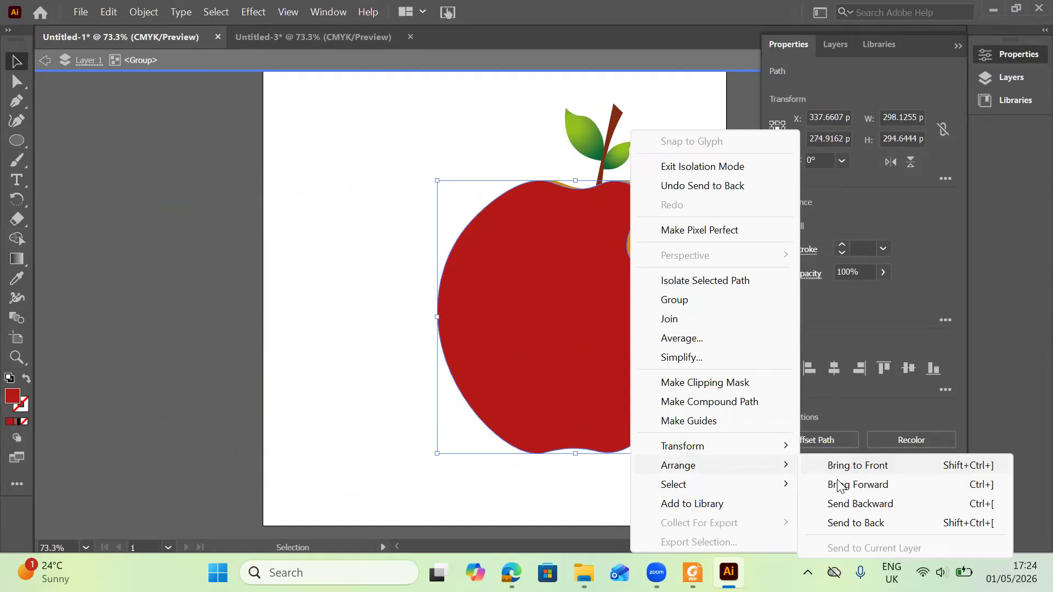
{"action": "left_click", "coordinate": [871, 520]}
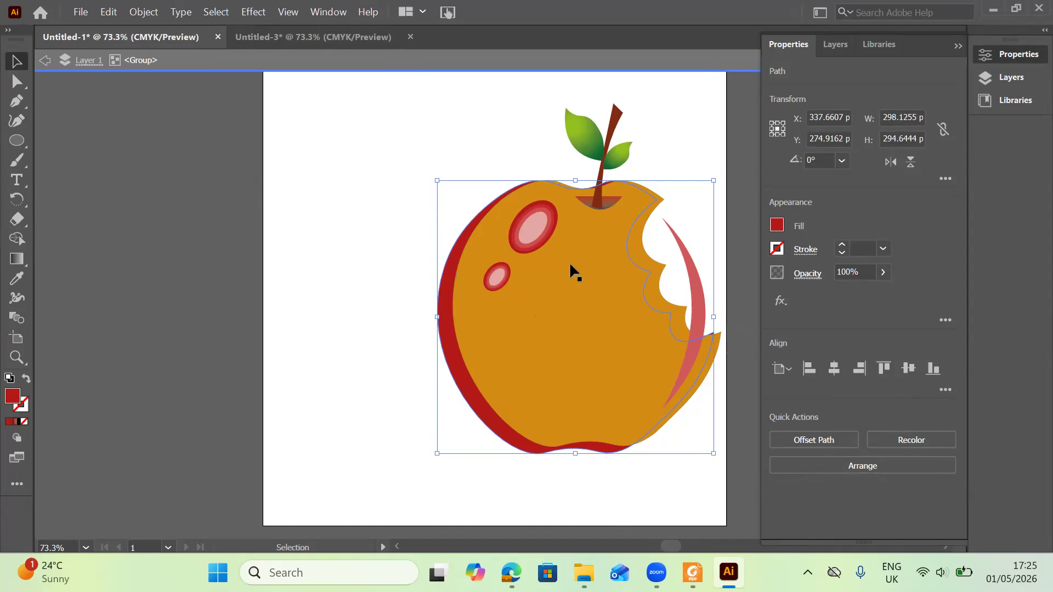
Nudge the orange bitten copy about 18 px to the right.
{"action": "left_click", "coordinate": [469, 325]}
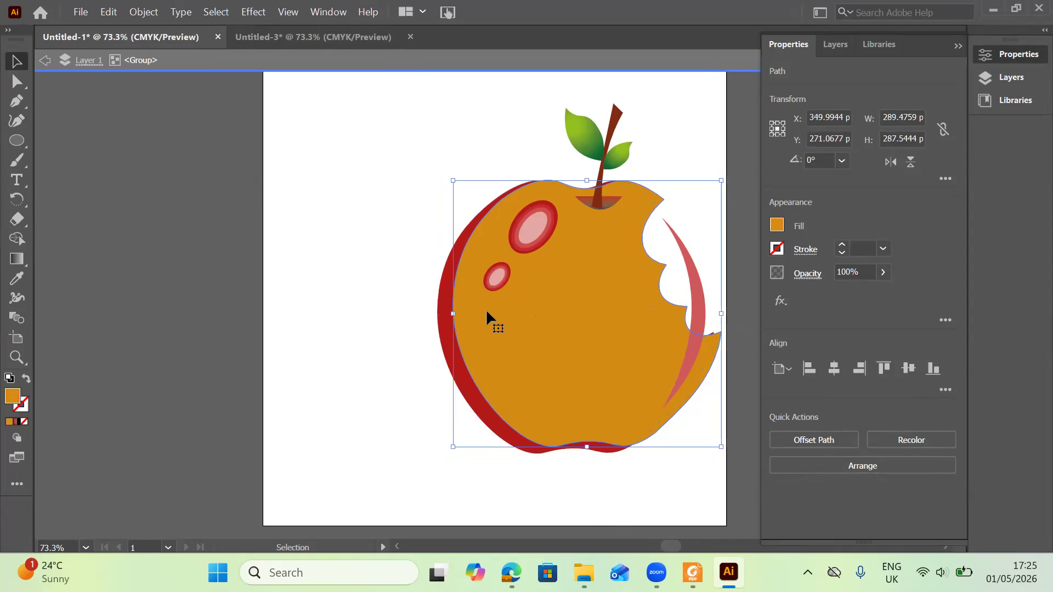
{"action": "mouse_move", "coordinate": [511, 332]}
{"action": "left_mouse_down"}
{"action": "mouse_move", "coordinate": [519, 354]}
{"action": "mouse_move", "coordinate": [523, 334]}
{"action": "left_mouse_up"}
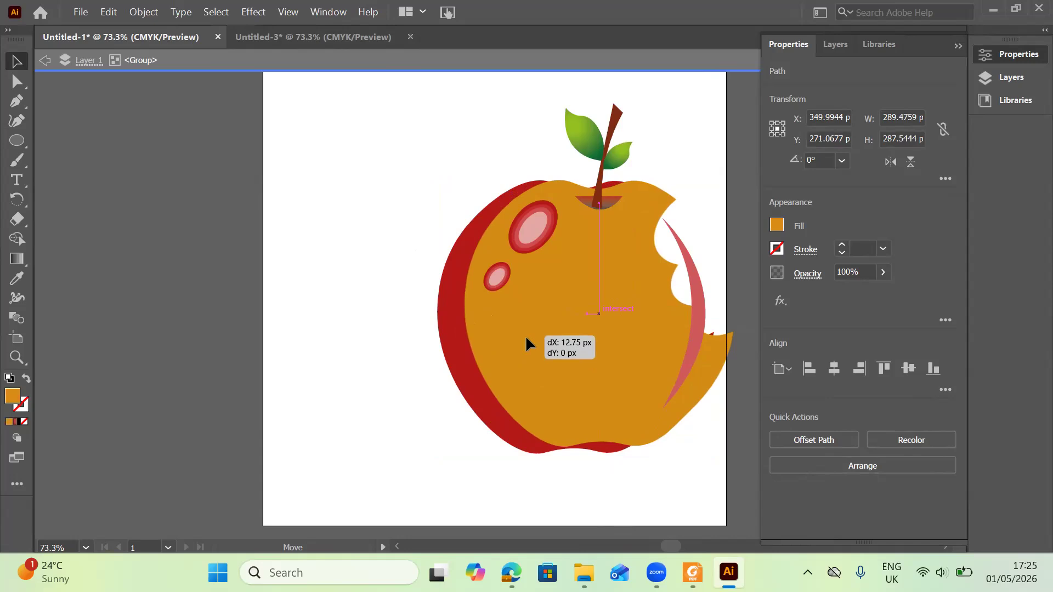
{"action": "left_click_drag", "start_coordinate": [526, 343], "coordinate": [526, 345]}
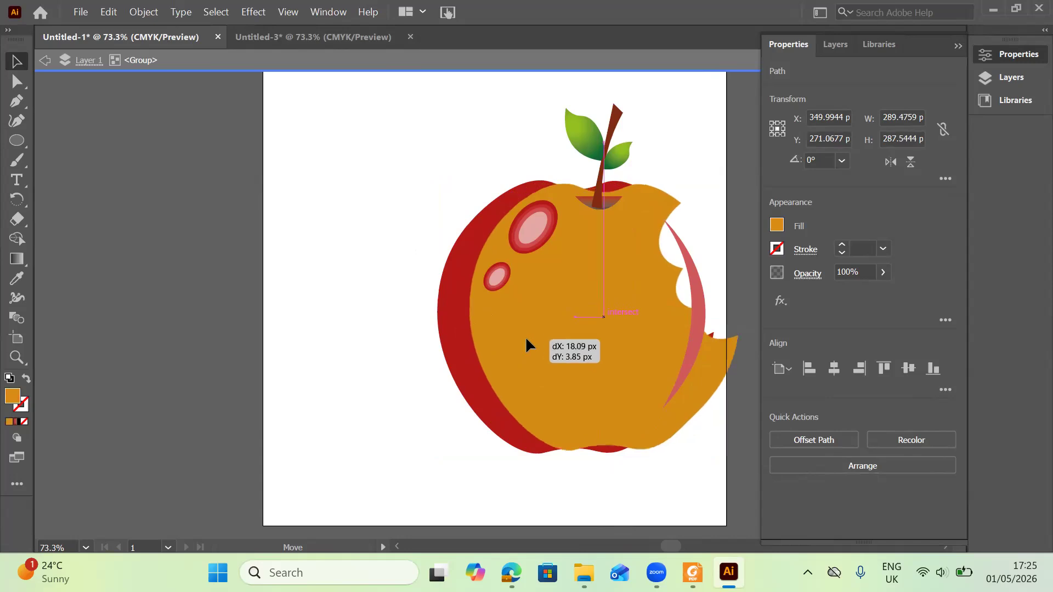
{"action": "left_click_drag", "start_coordinate": [524, 341], "coordinate": [527, 343]}
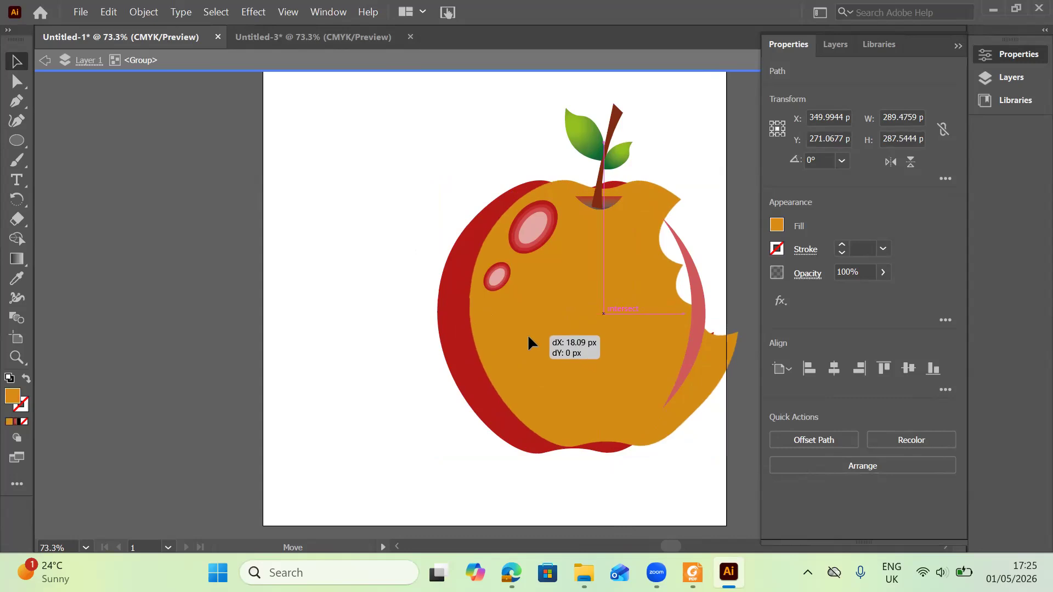
{"action": "left_click_drag", "start_coordinate": [528, 337], "coordinate": [528, 337]}
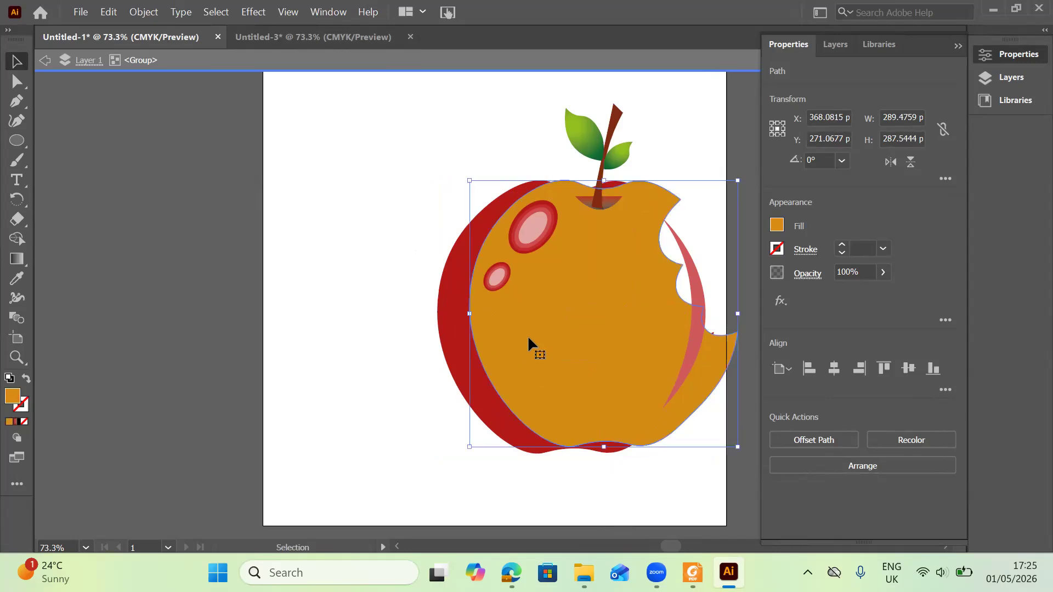
Shift the red bitten copy about 21 px right and 4 px up behind the orange one.
{"action": "left_click", "coordinate": [454, 332]}
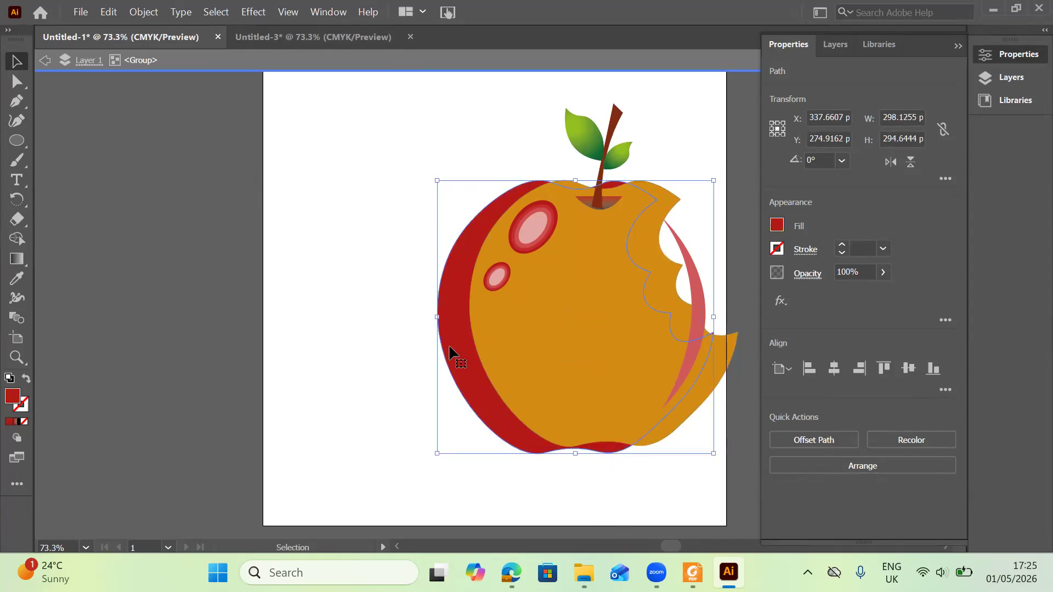
{"action": "mouse_move", "coordinate": [476, 353]}
{"action": "left_mouse_down"}
{"action": "mouse_move", "coordinate": [489, 348]}
{"action": "mouse_move", "coordinate": [469, 344]}
{"action": "left_mouse_up"}
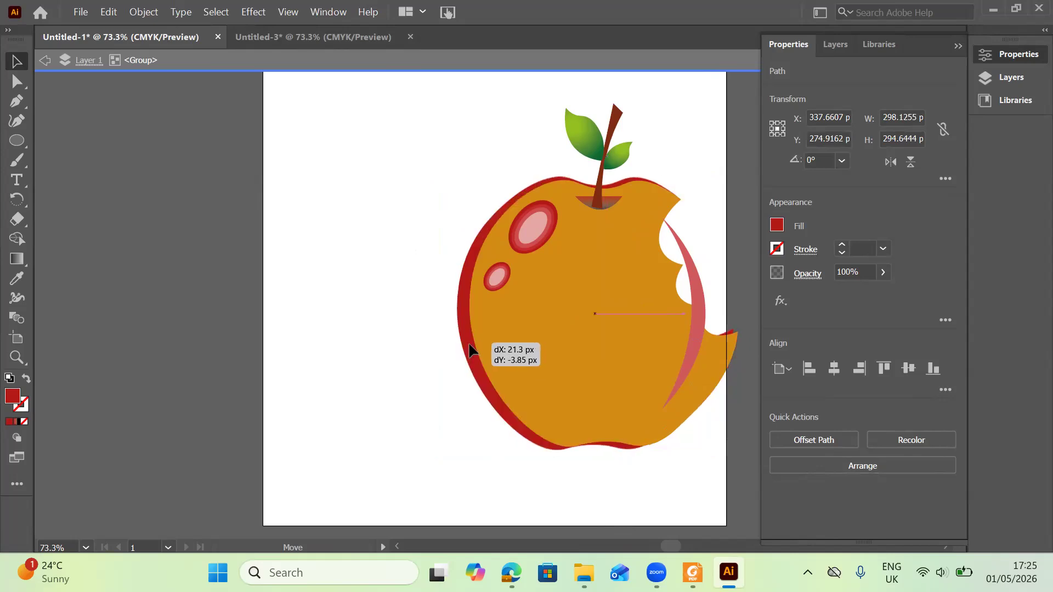
{"action": "left_click_drag", "start_coordinate": [470, 344], "coordinate": [469, 344]}
{"action": "left_click", "coordinate": [499, 337]}
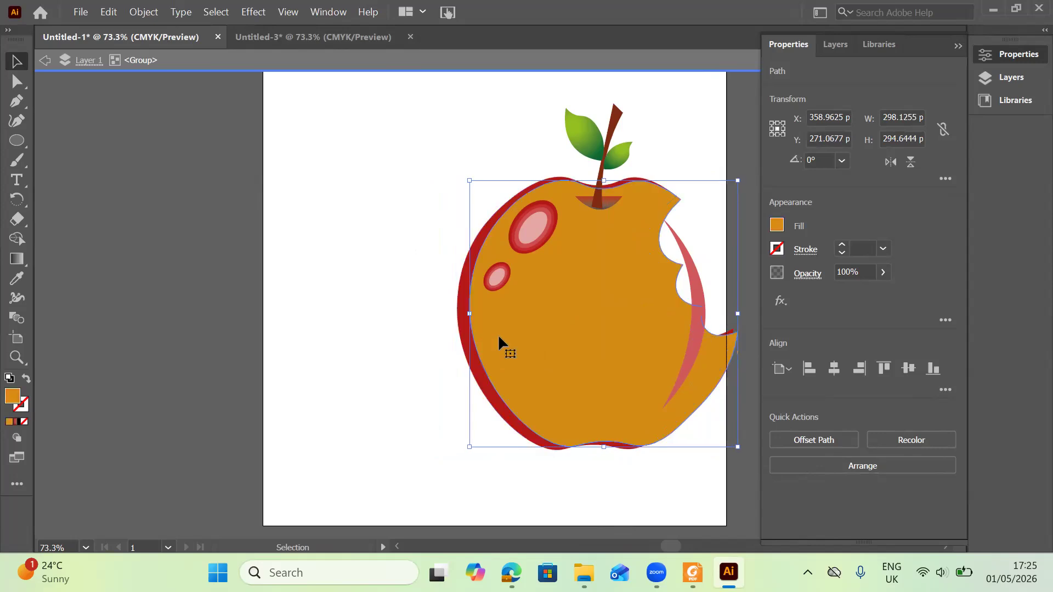
Send the orange bitten copy to the back of the stacking order.
{"action": "right_click", "coordinate": [498, 337]}
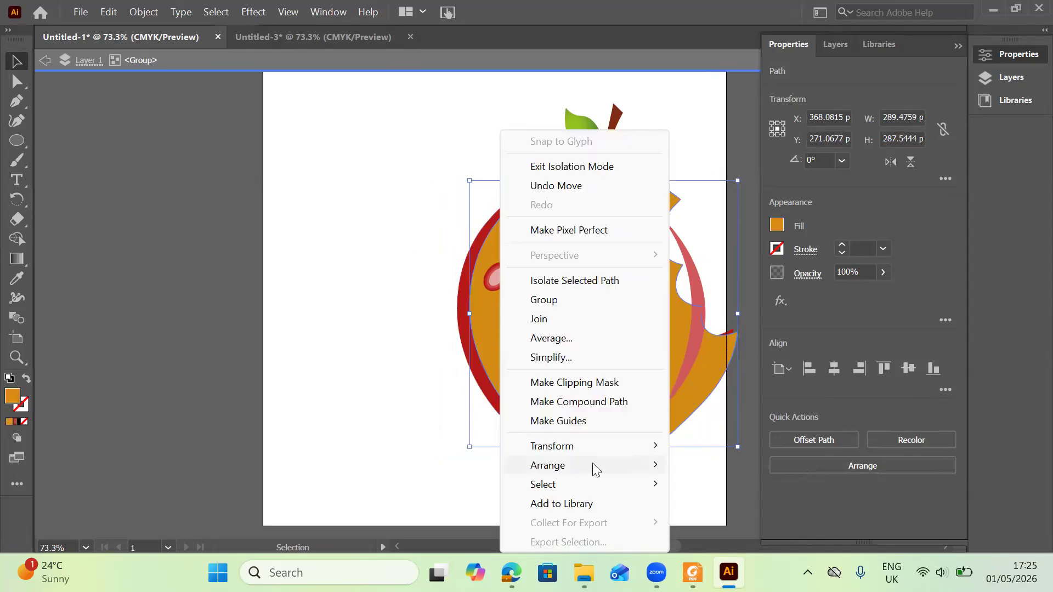
{"action": "mouse_move", "coordinate": [593, 465]}
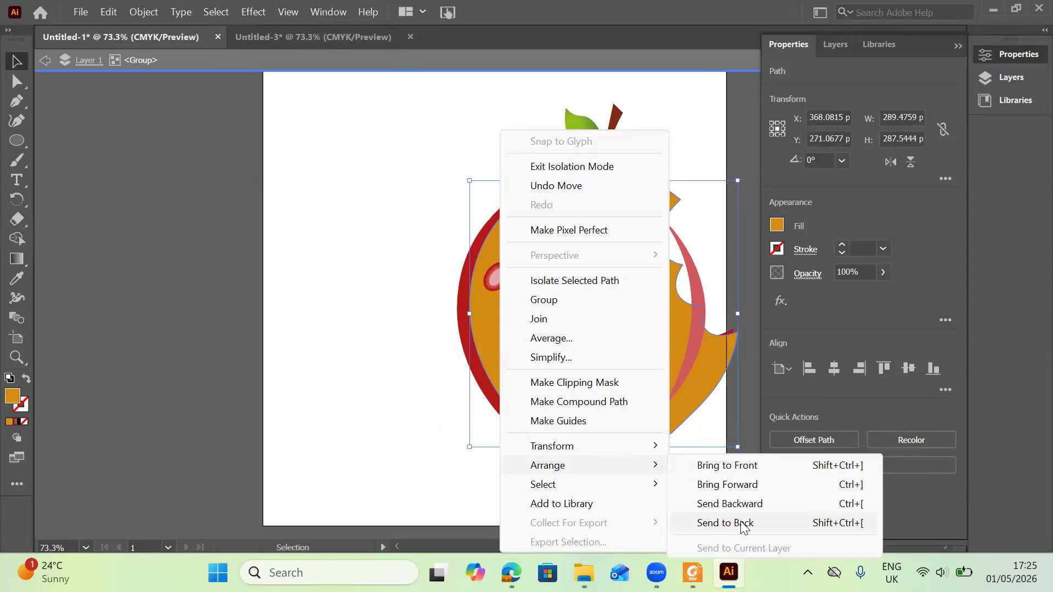
{"action": "left_click", "coordinate": [743, 529]}
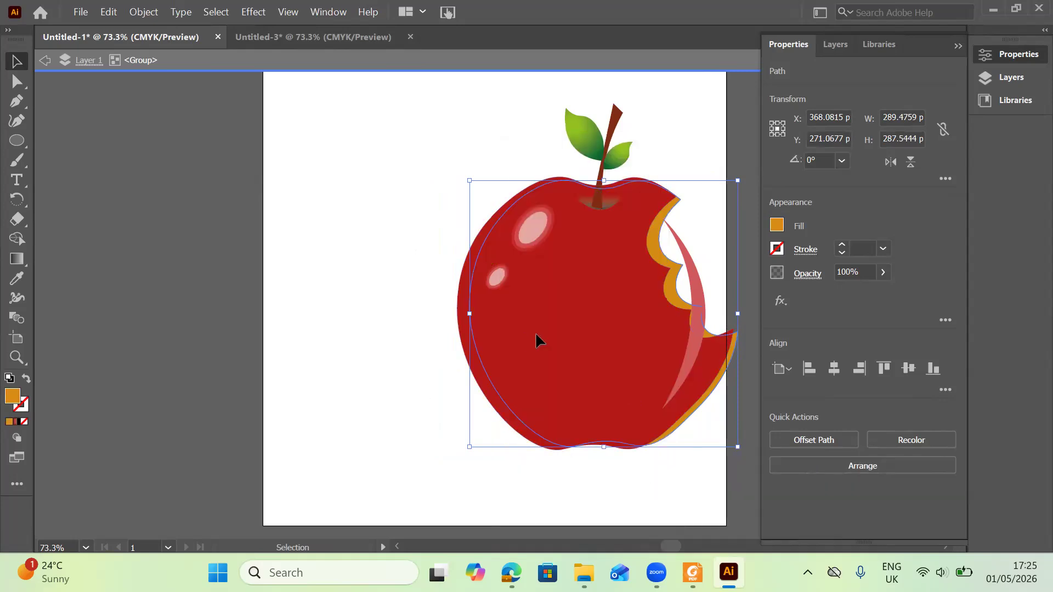
Nudge the red apple body about 4 px right and 4 px down over the orange copy.
{"action": "key", "text": "ctrl+shift+a"}
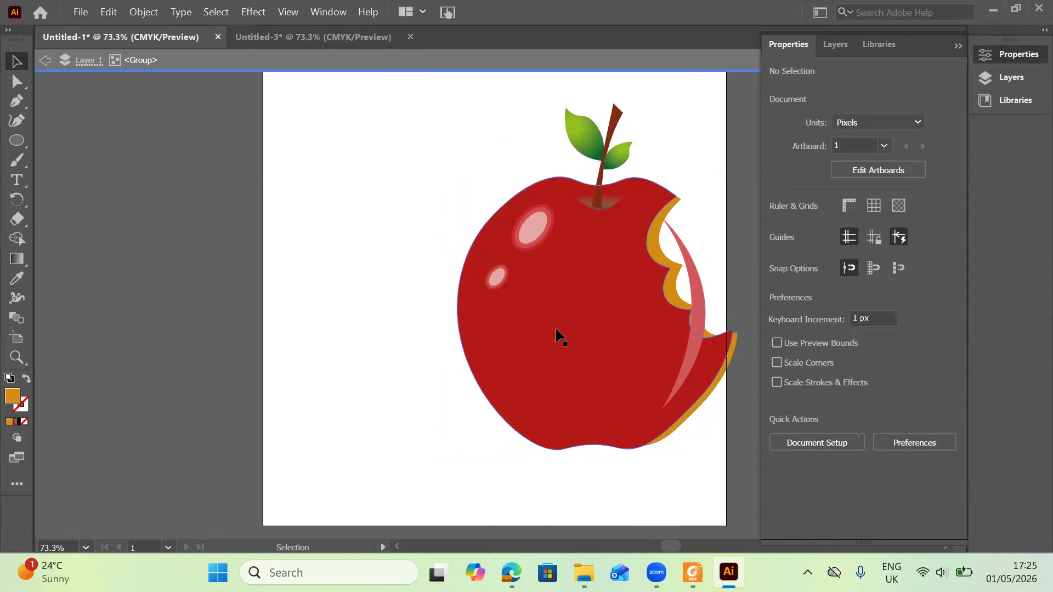
{"action": "left_click_drag", "start_coordinate": [555, 330], "coordinate": [559, 336]}
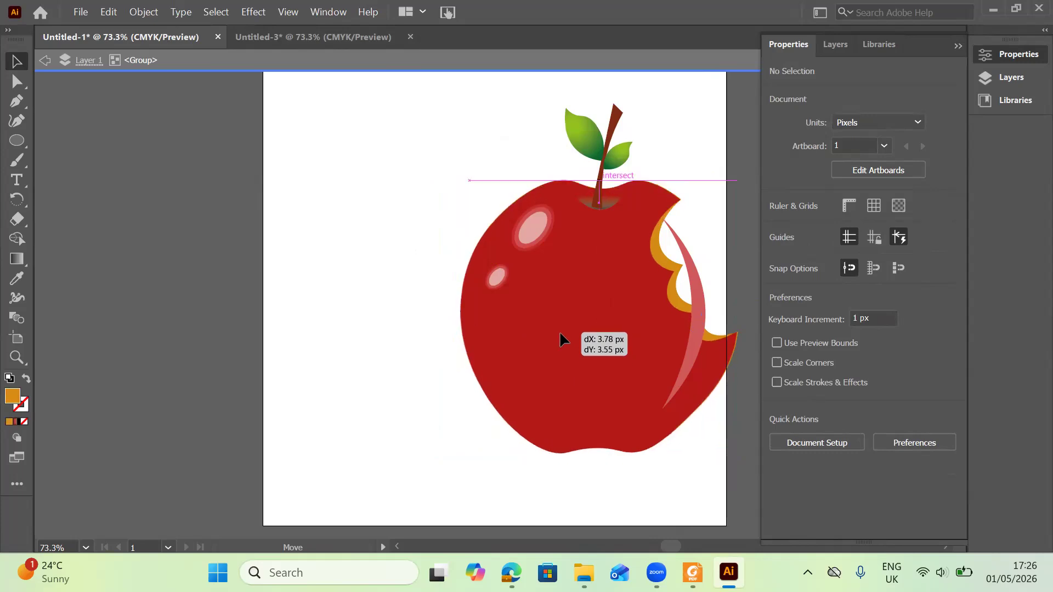
{"action": "left_click_drag", "start_coordinate": [593, 403], "coordinate": [595, 404]}
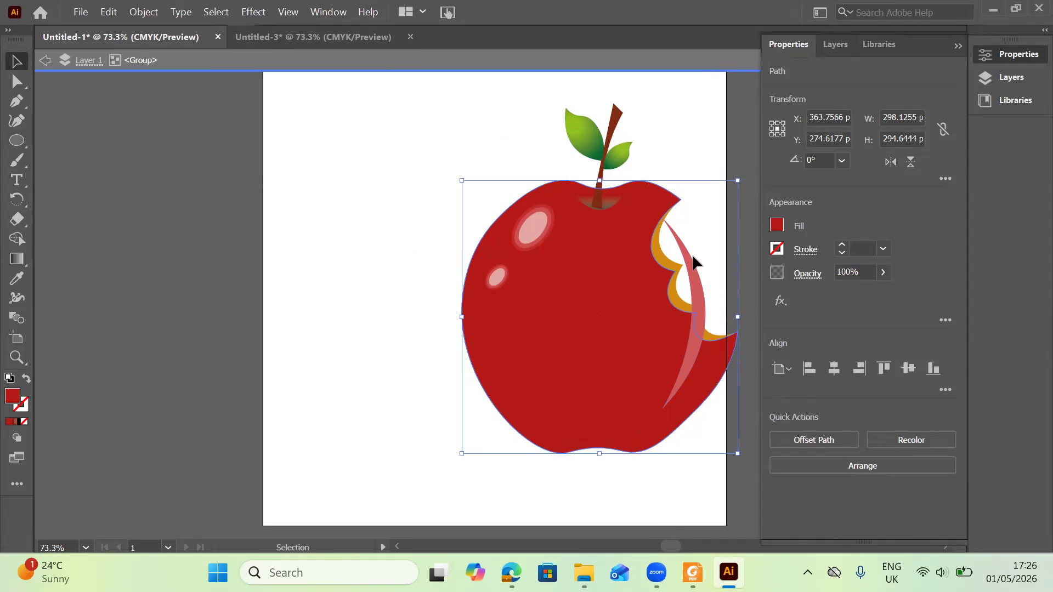
Select all the artwork and use Shape Builder to trim the highlight streak where it crosses the bite.
{"action": "key", "text": "ctrl+a"}
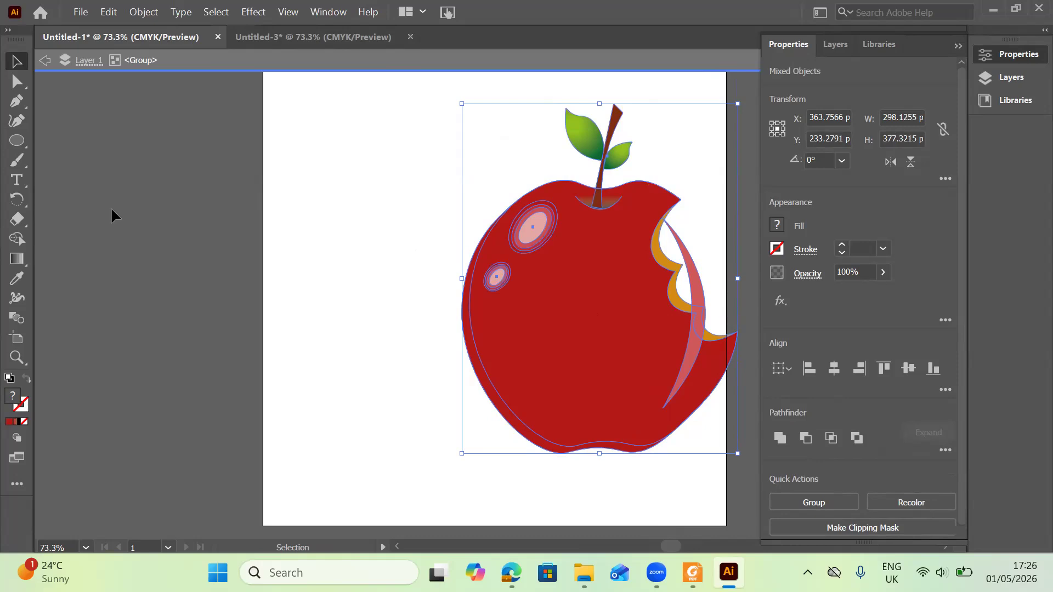
{"action": "left_click", "coordinate": [20, 241]}
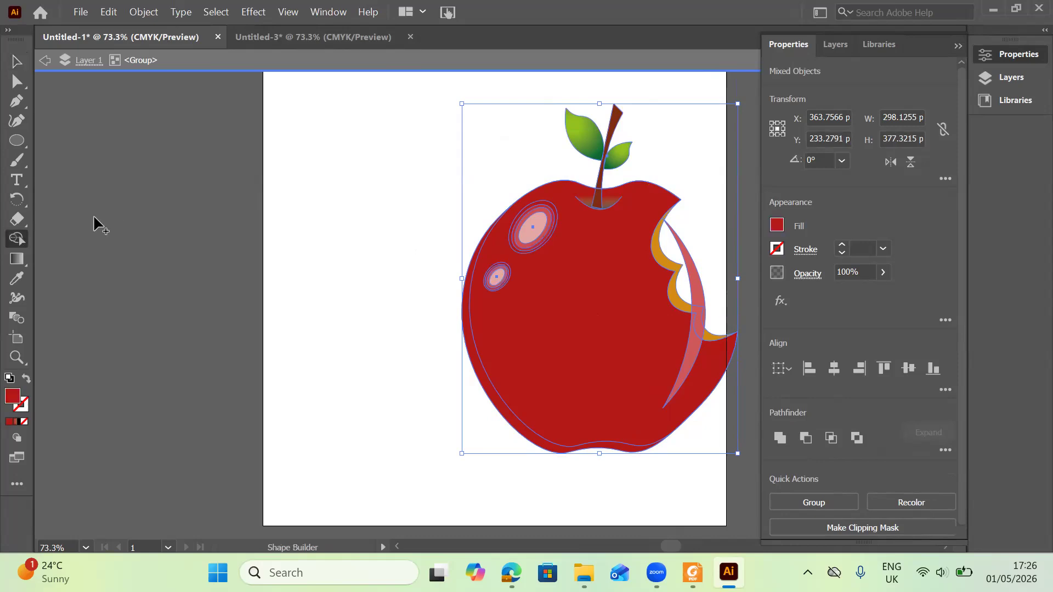
{"action": "left_click", "coordinate": [694, 271], "text": "alt"}
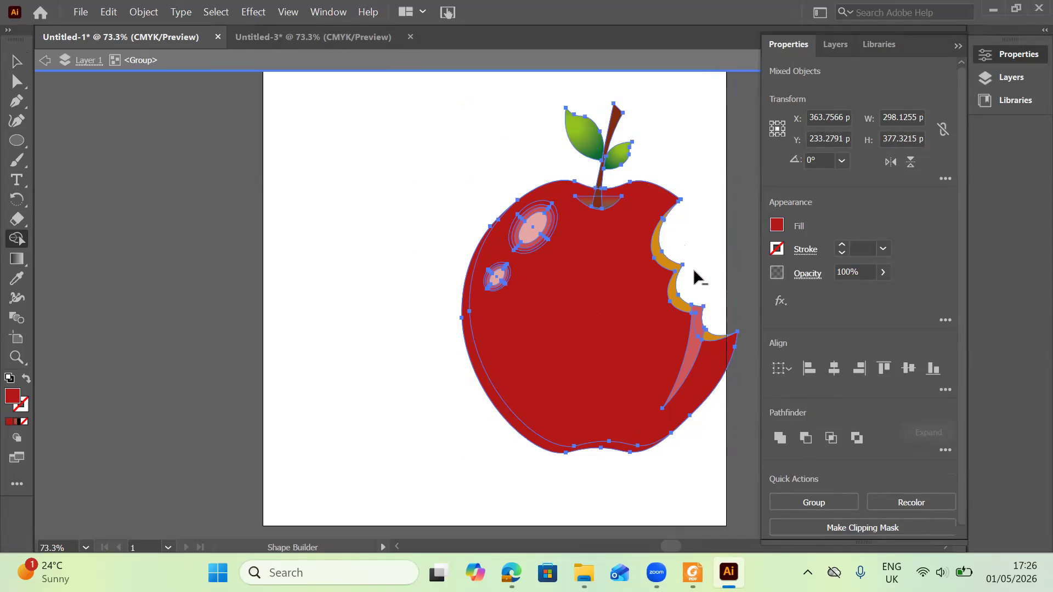
{"action": "left_click", "coordinate": [697, 324], "text": "alt"}
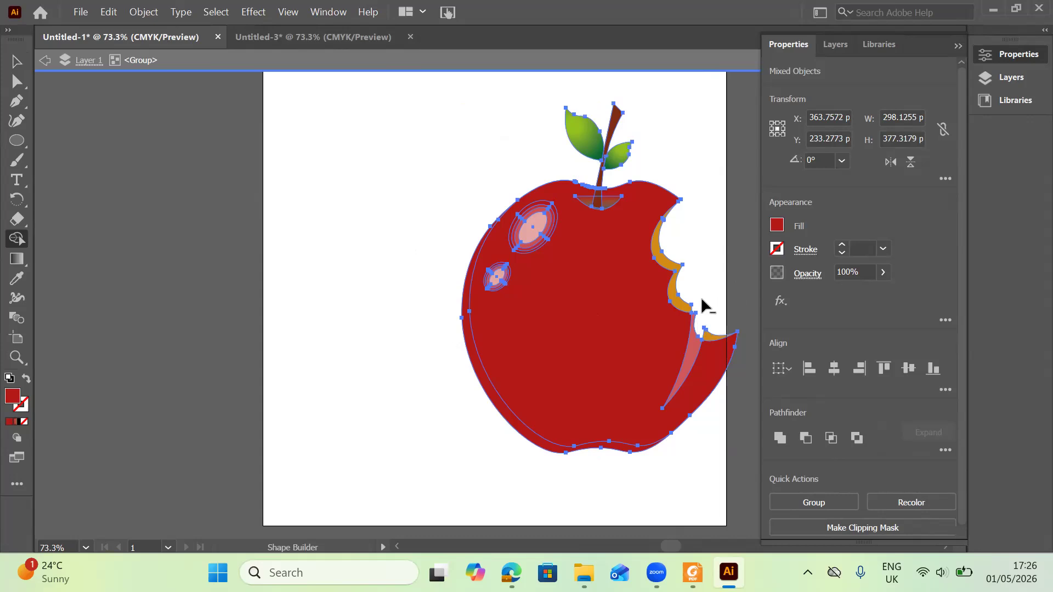
{"action": "key", "text": "ctrl+z"}
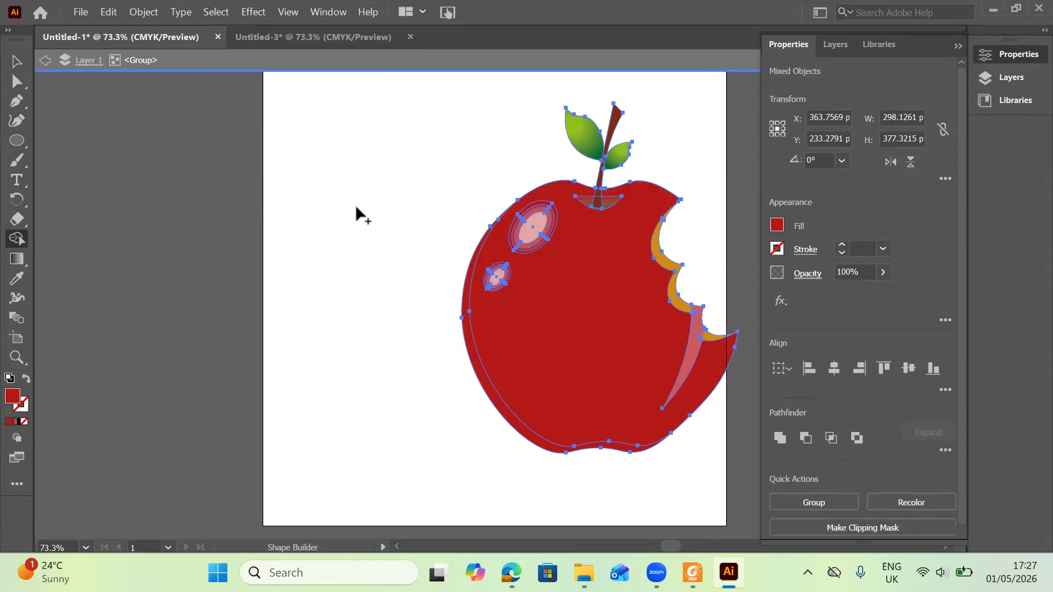
{"action": "left_click", "coordinate": [16, 63]}
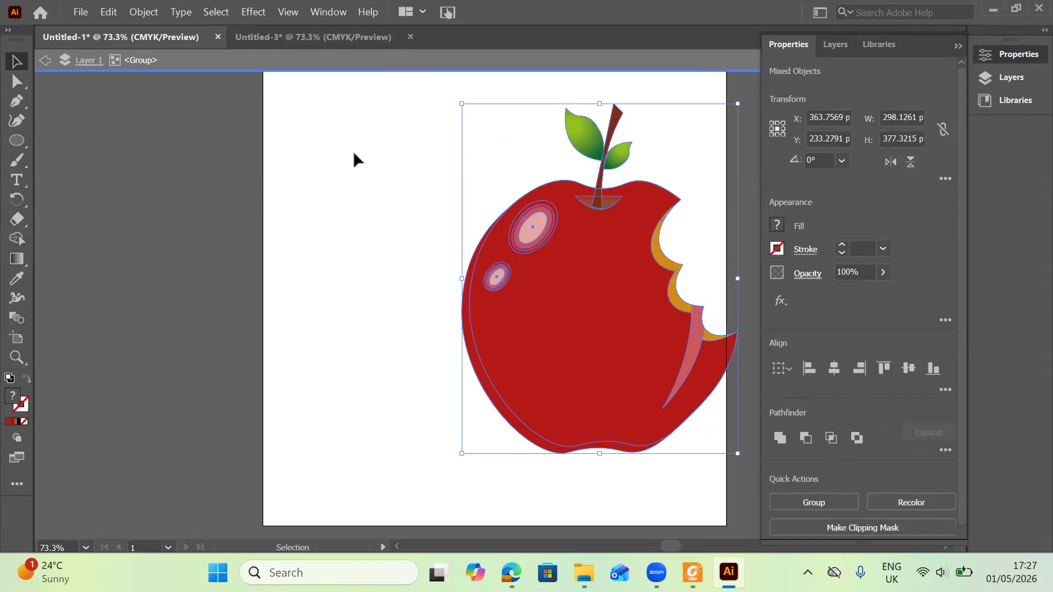
Move the red apple body and its highlight streak off to the left of the orange apple.
{"action": "key", "text": "ctrl+shift+a"}
{"action": "left_click_drag", "start_coordinate": [532, 351], "coordinate": [306, 368]}
{"action": "mouse_move", "coordinate": [703, 329]}
{"action": "left_mouse_down"}
{"action": "mouse_move", "coordinate": [418, 340]}
{"action": "mouse_move", "coordinate": [358, 328]}
{"action": "left_mouse_up"}
{"action": "left_click_drag", "start_coordinate": [399, 358], "coordinate": [403, 355]}
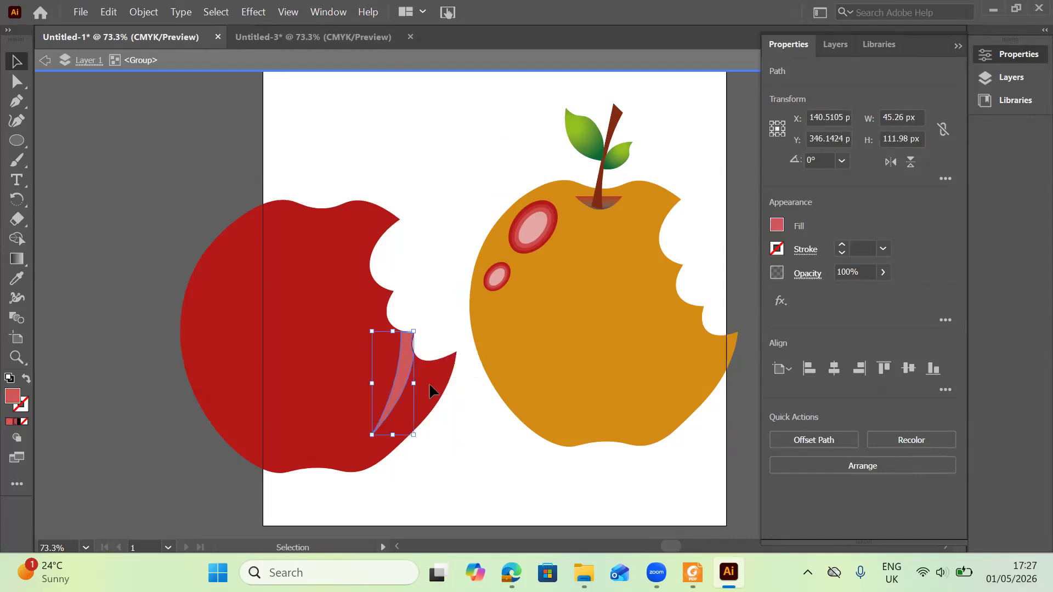
Group the red apple body together with its highlight streak.
{"action": "left_click", "coordinate": [144, 195]}
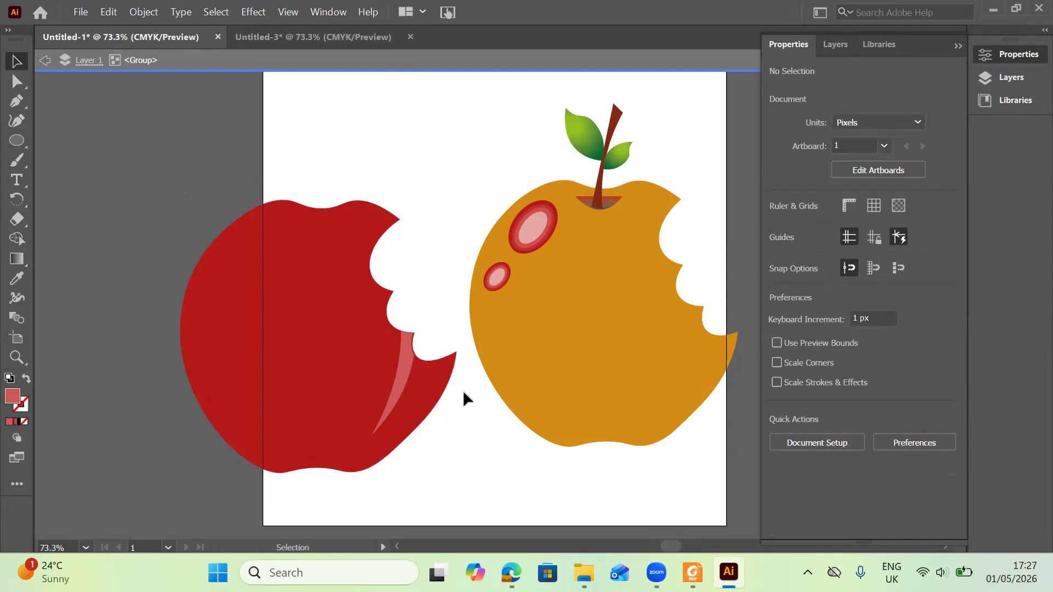
{"action": "left_click", "coordinate": [395, 354]}
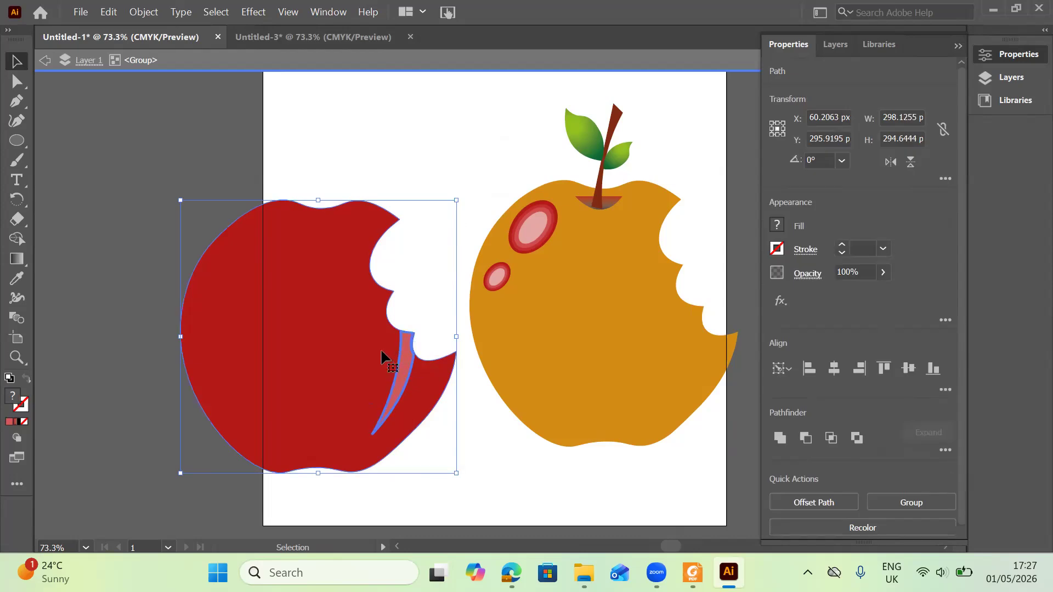
{"action": "right_click", "coordinate": [382, 350]}
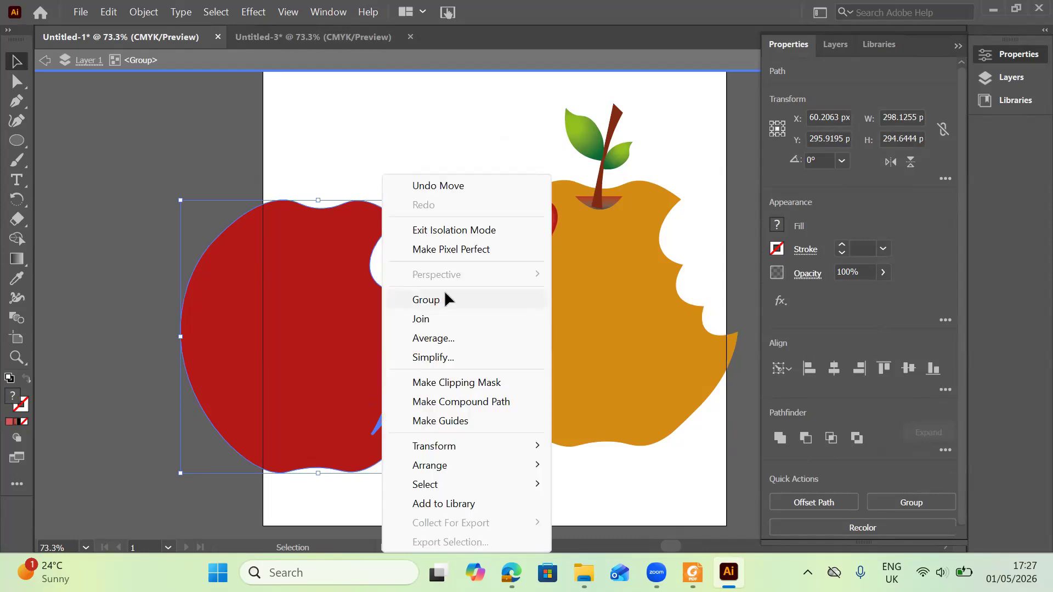
{"action": "left_click", "coordinate": [427, 299]}
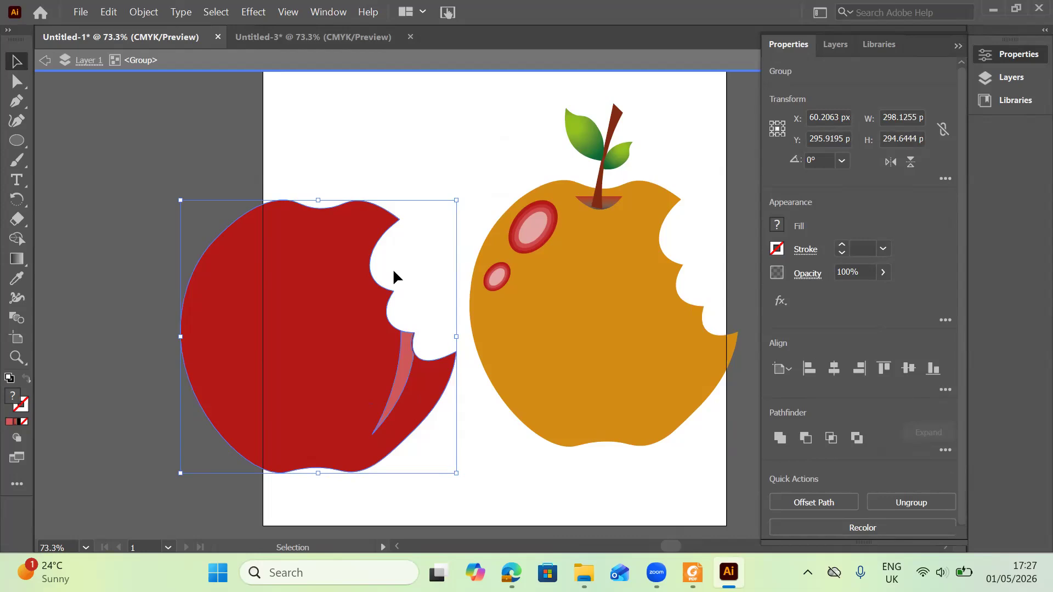
{"action": "key", "text": "ctrl+shift+a"}
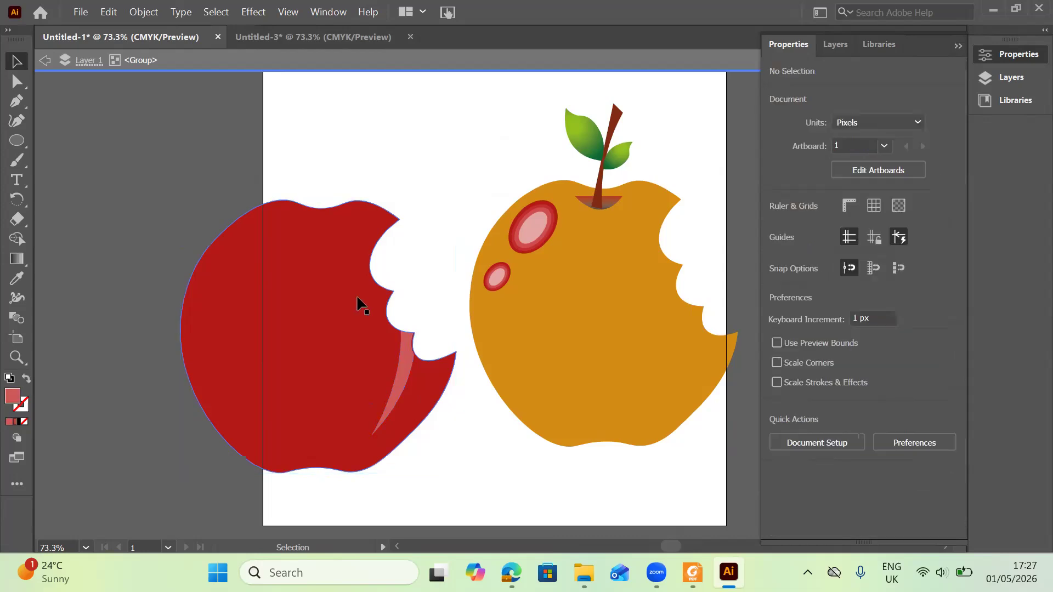
{"action": "left_click_drag", "start_coordinate": [601, 278], "coordinate": [338, 274]}
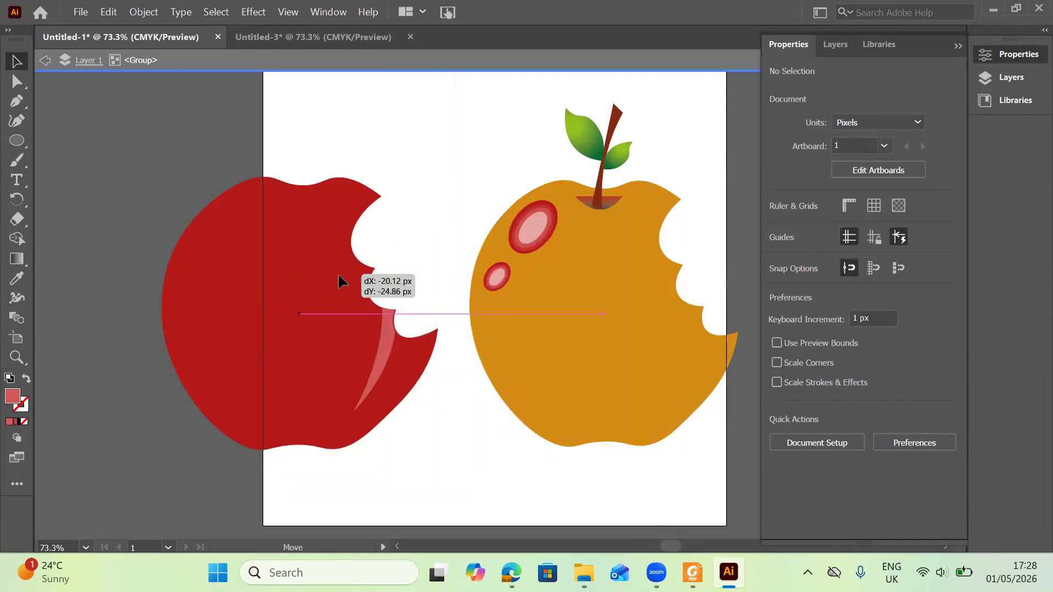
{"action": "left_click_drag", "start_coordinate": [338, 275], "coordinate": [338, 275]}
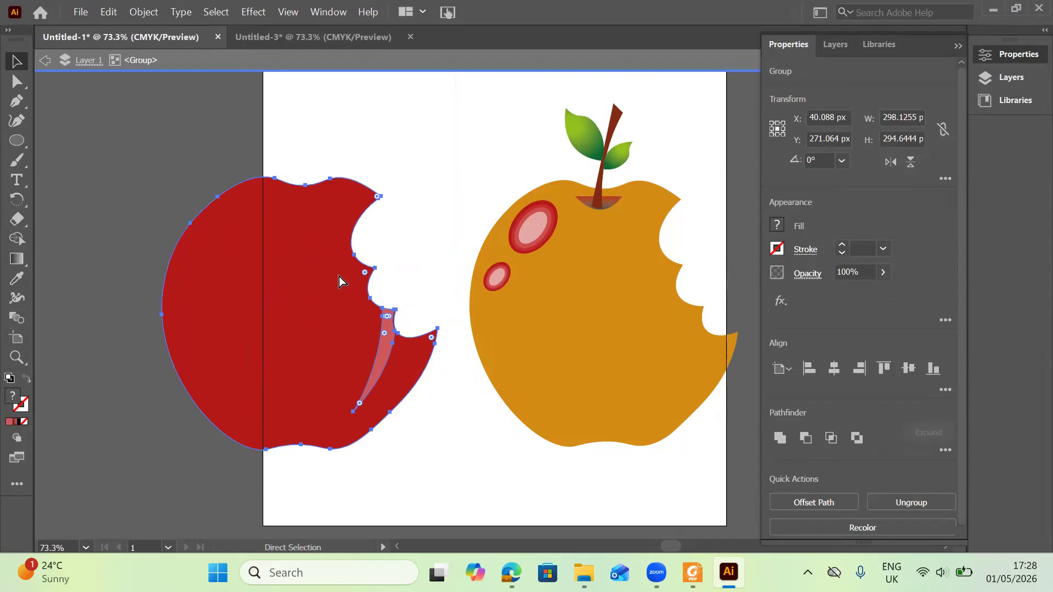
{"action": "key", "text": "ctrl+z"}
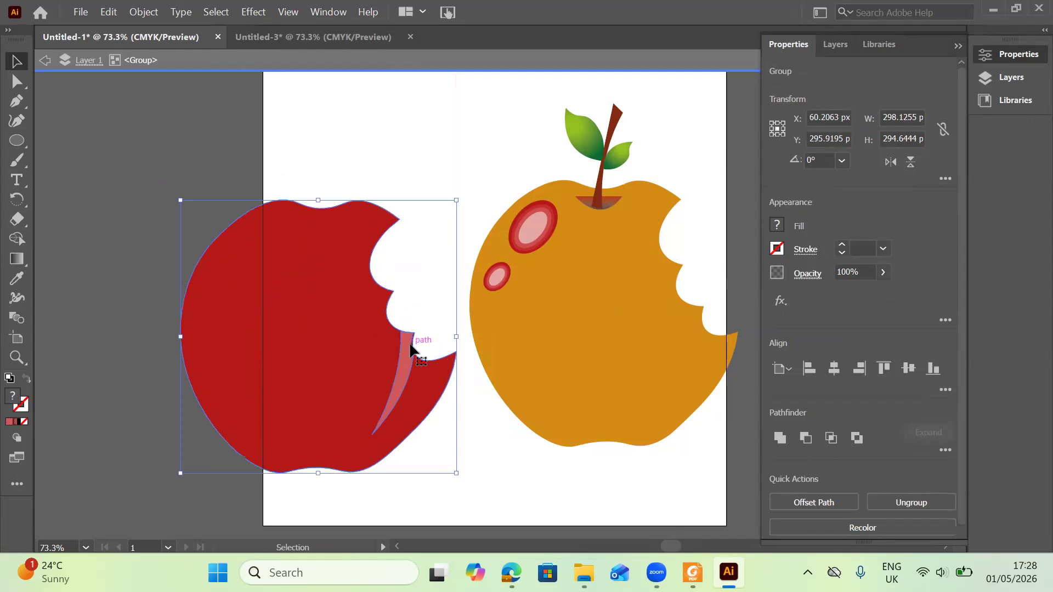
Reposition the highlight streak inside the red group against the bite edge and select the group's contents.
{"action": "left_click_drag", "start_coordinate": [411, 349], "coordinate": [401, 346]}
{"action": "key", "text": "ctrl+z"}
{"action": "left_click_drag", "start_coordinate": [403, 352], "coordinate": [412, 354]}
{"action": "double_click", "coordinate": [414, 357]}
{"action": "left_click_drag", "start_coordinate": [264, 160], "coordinate": [429, 385]}
{"action": "left_click_drag", "start_coordinate": [133, 212], "coordinate": [132, 211]}
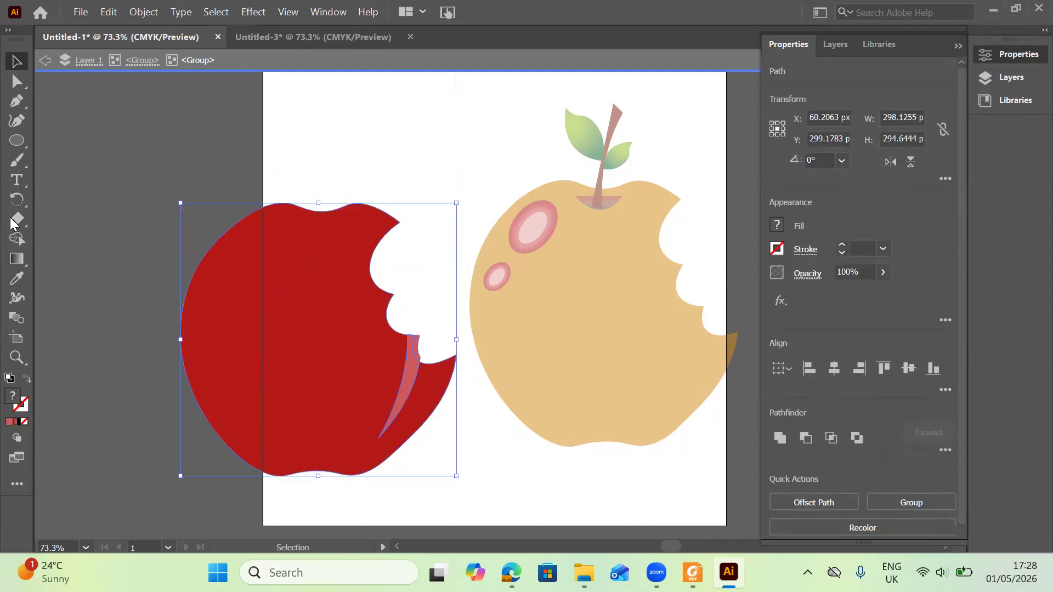
Try trimming the highlight streak's end at the bite edge with Shape Builder.
{"action": "left_click", "coordinate": [21, 236]}
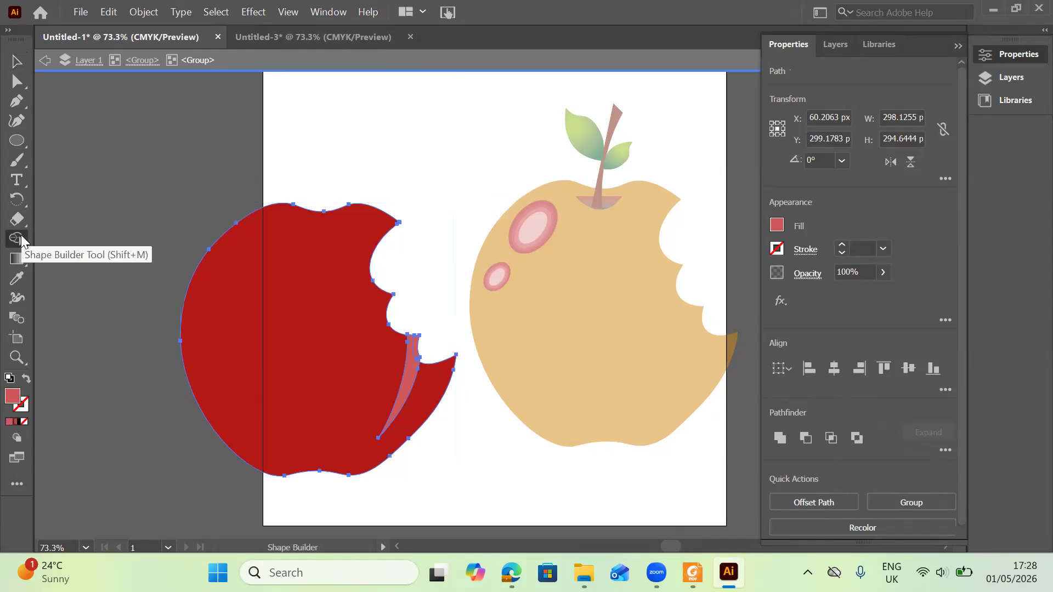
{"action": "left_click", "coordinate": [432, 335]}
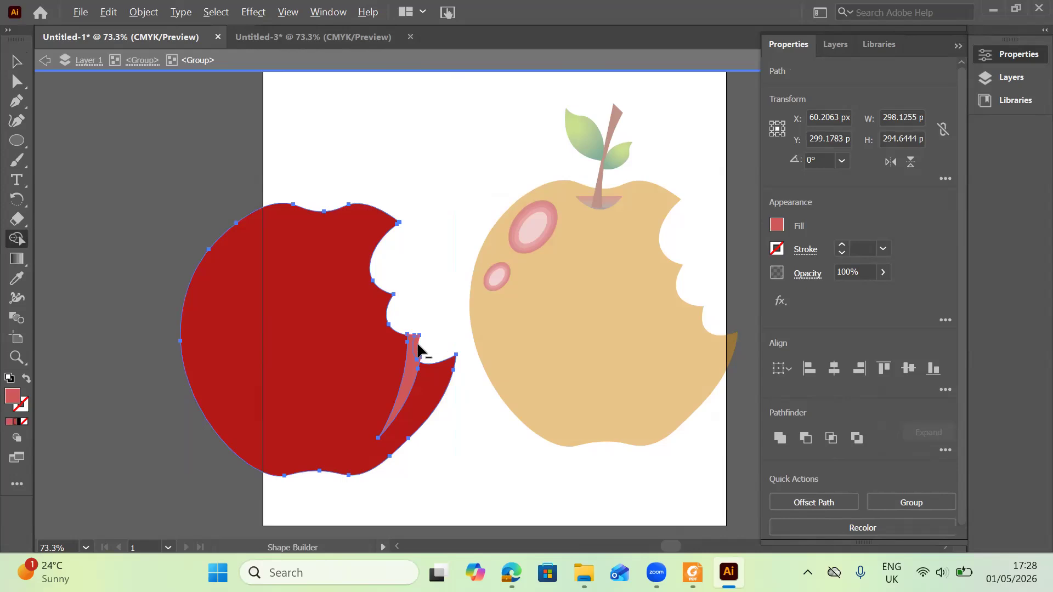
{"action": "left_click", "coordinate": [417, 344], "text": "alt"}
{"action": "key", "text": "ctrl"}
{"action": "key", "text": "ctrl+z"}
{"action": "left_click", "coordinate": [417, 349]}
{"action": "left_click", "coordinate": [415, 347], "text": "alt"}
Move the red apple group back over the orange apple and leave isolation mode.
{"action": "left_click", "coordinate": [17, 62]}
{"action": "left_click", "coordinate": [400, 367]}
{"action": "left_click_drag", "start_coordinate": [399, 367], "coordinate": [681, 350]}
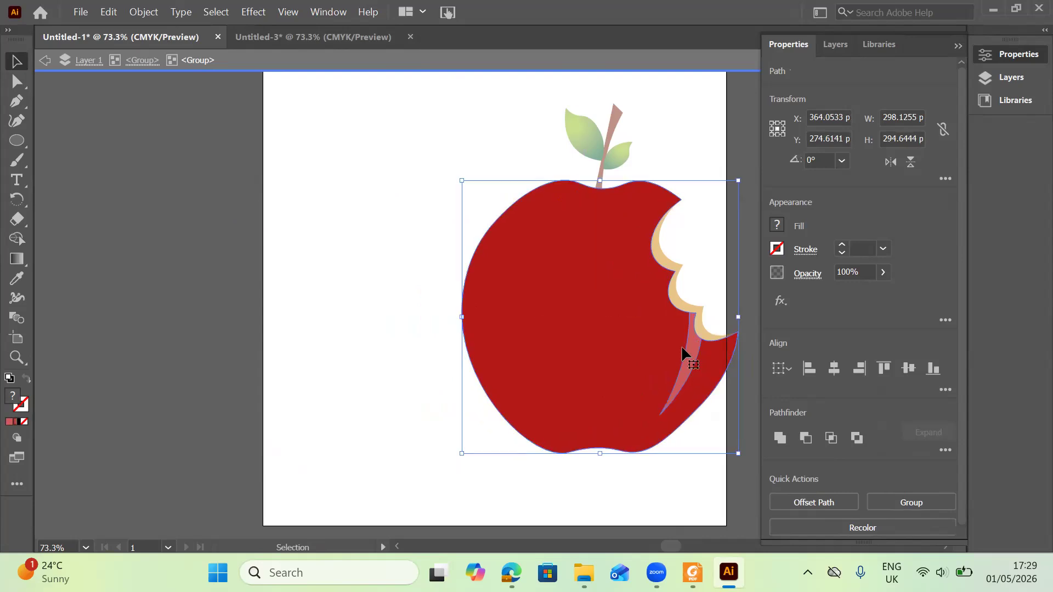
{"action": "left_click", "coordinate": [580, 272]}
{"action": "left_click", "coordinate": [415, 171]}
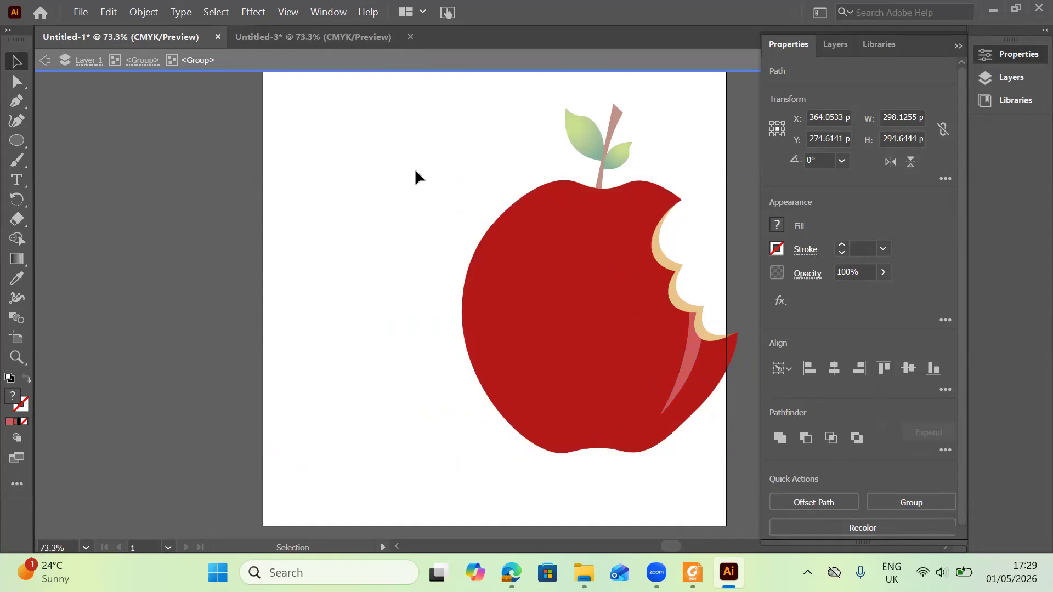
{"action": "double_click", "coordinate": [415, 171]}
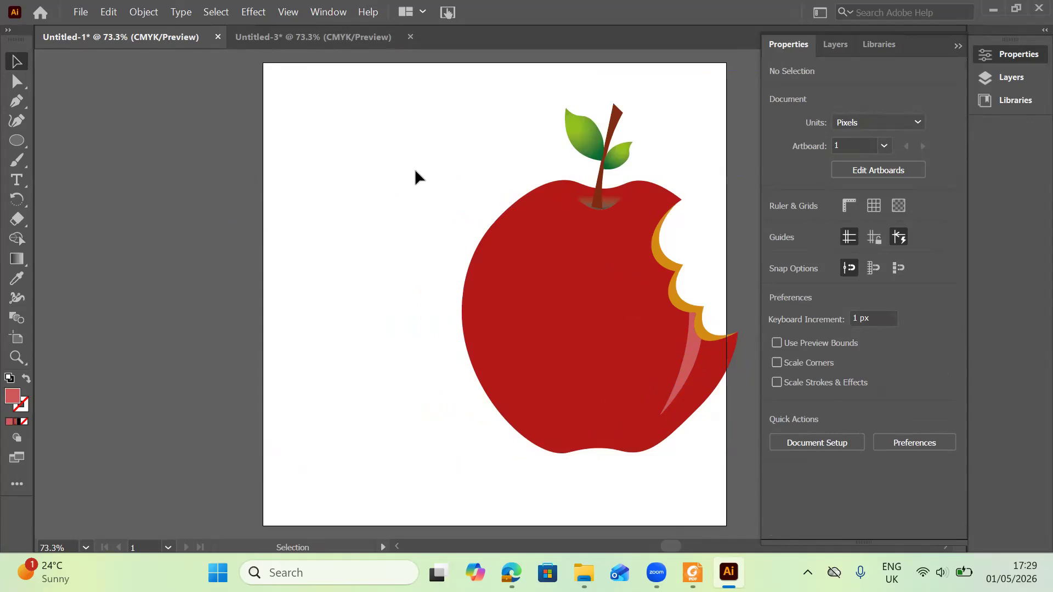
Send the red apple group backward one level in the stacking order.
{"action": "left_click", "coordinate": [541, 245]}
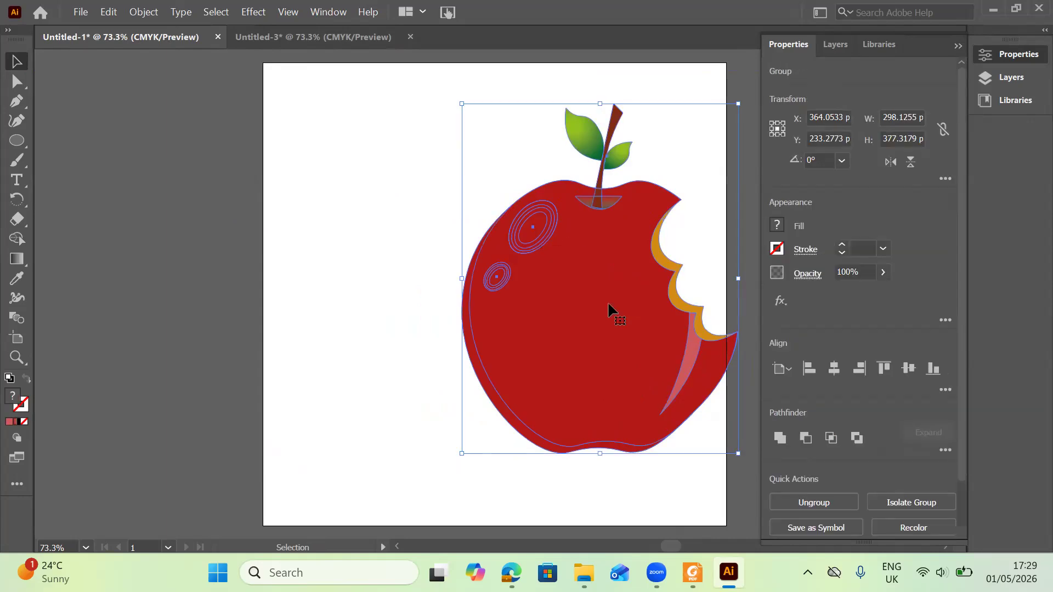
{"action": "right_click", "coordinate": [692, 250]}
{"action": "mouse_move", "coordinate": [704, 219]}
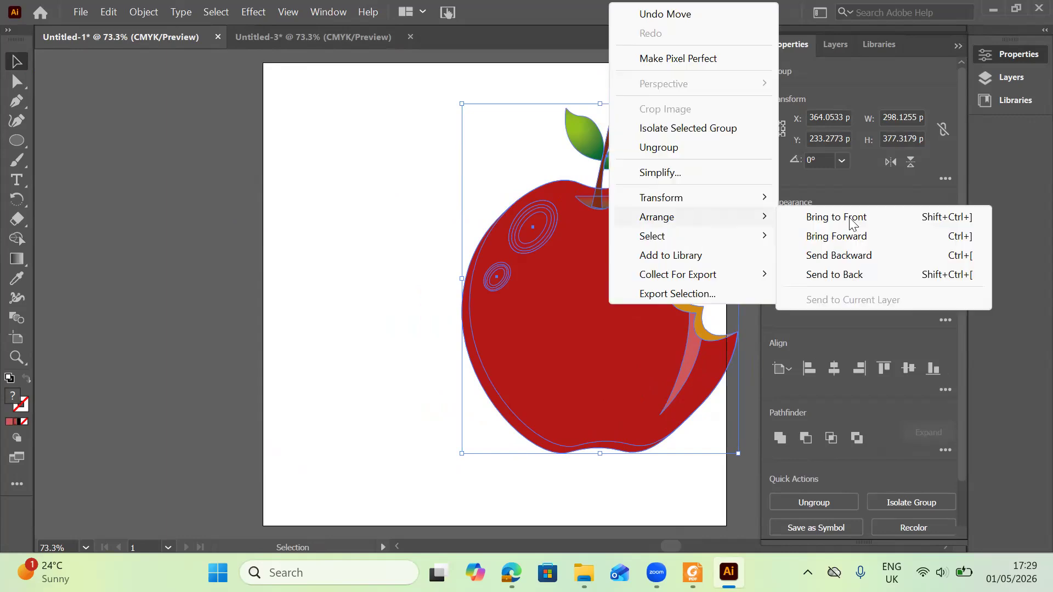
{"action": "left_click", "coordinate": [847, 255]}
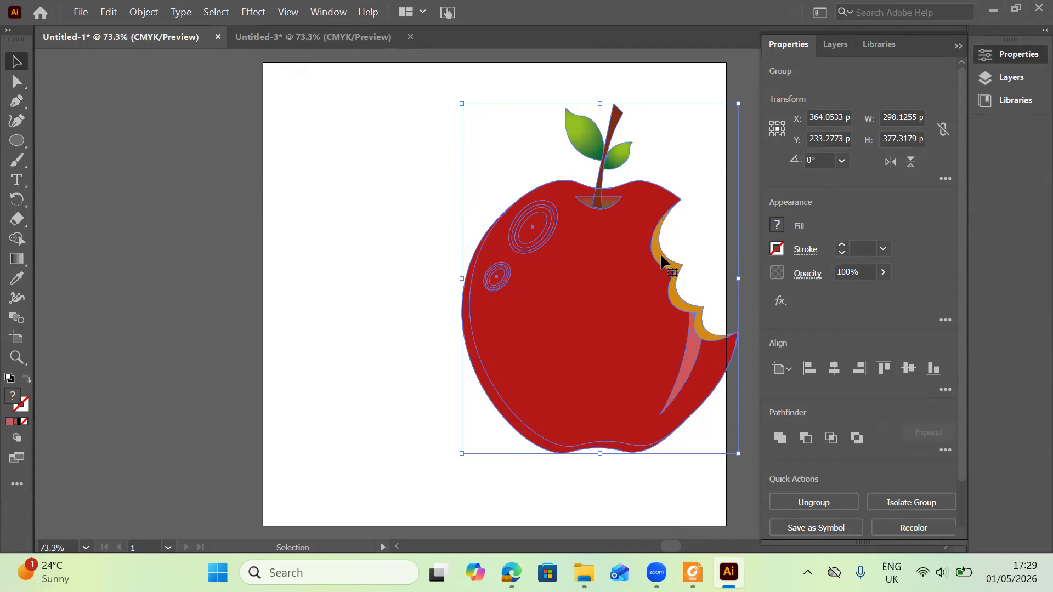
Inside the red apple's nested group, send the red body path to the back behind the highlight streak.
{"action": "left_click_drag", "start_coordinate": [620, 267], "coordinate": [661, 254]}
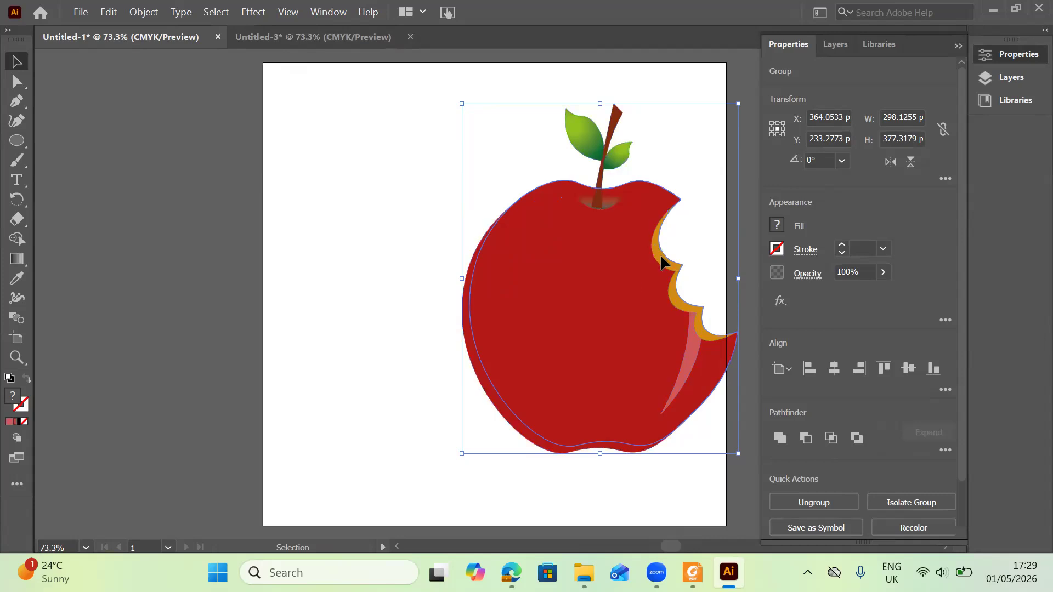
{"action": "double_click", "coordinate": [661, 263]}
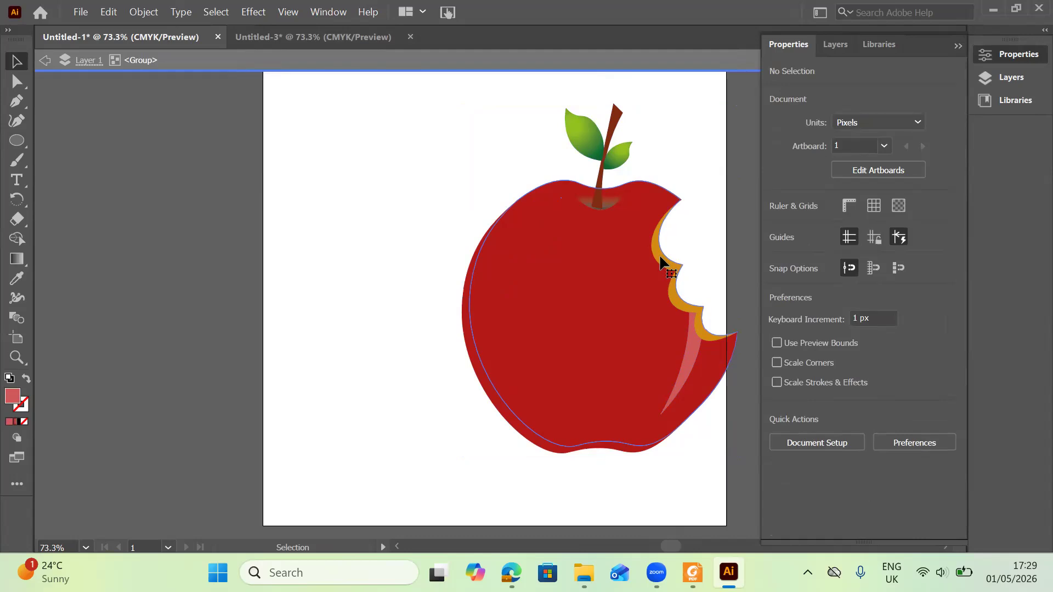
{"action": "left_click", "coordinate": [660, 256]}
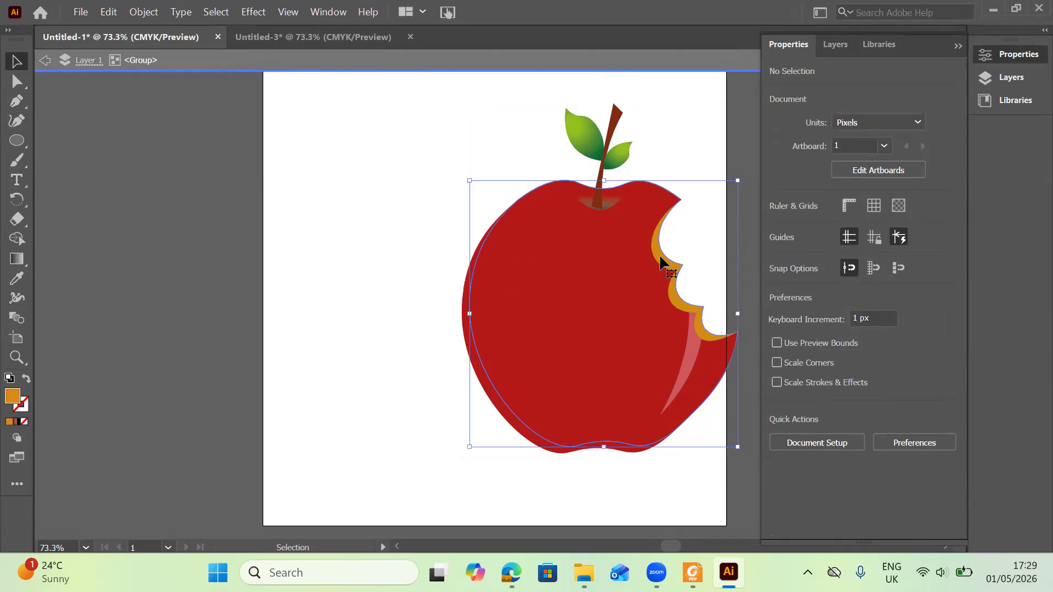
{"action": "double_click", "coordinate": [623, 268]}
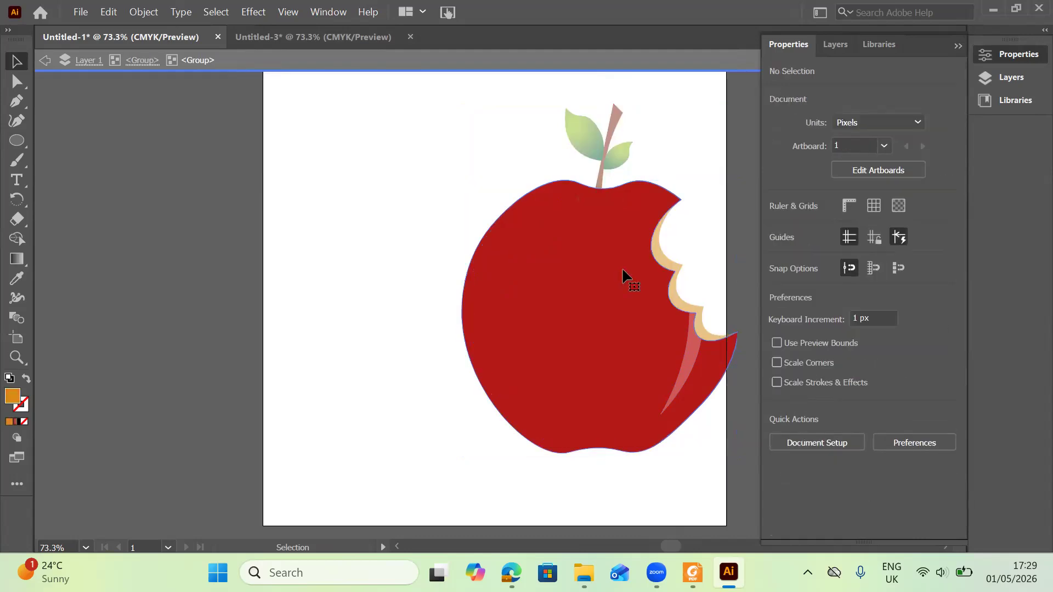
{"action": "left_click", "coordinate": [623, 270]}
{"action": "right_click", "coordinate": [623, 270]}
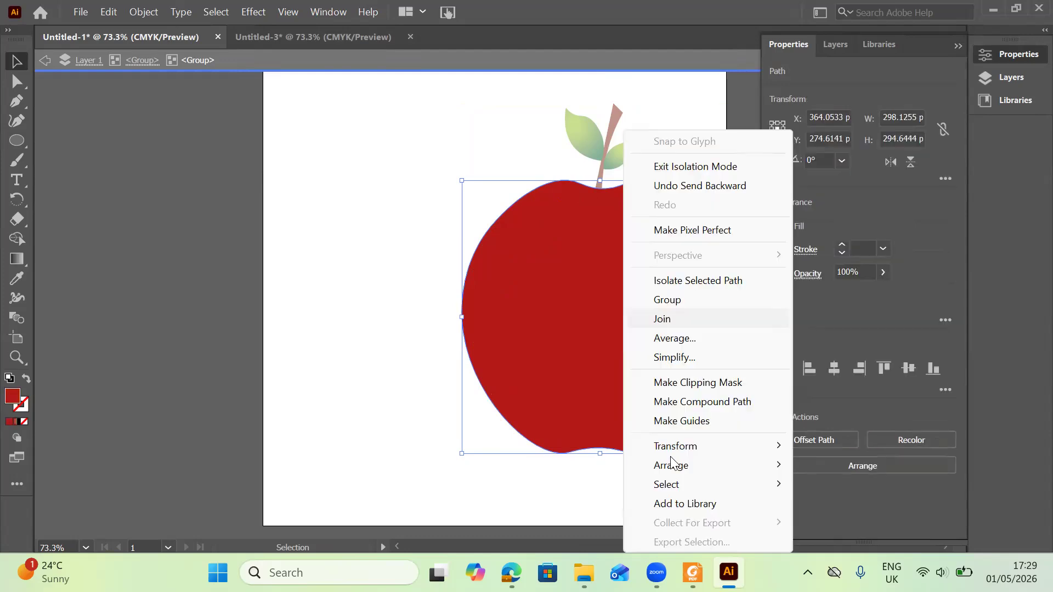
{"action": "mouse_move", "coordinate": [677, 466]}
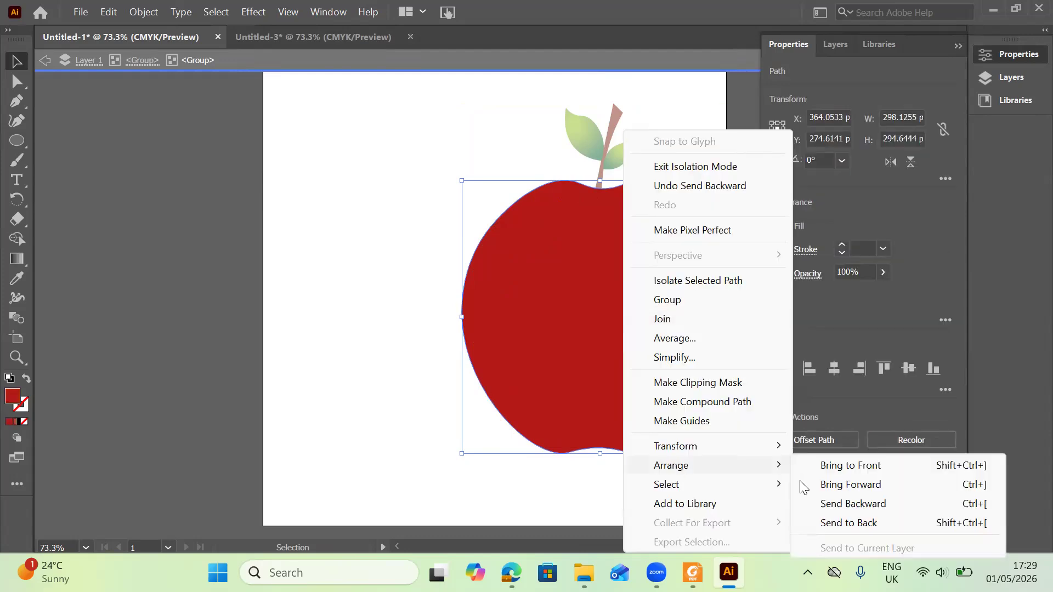
{"action": "left_click", "coordinate": [851, 523]}
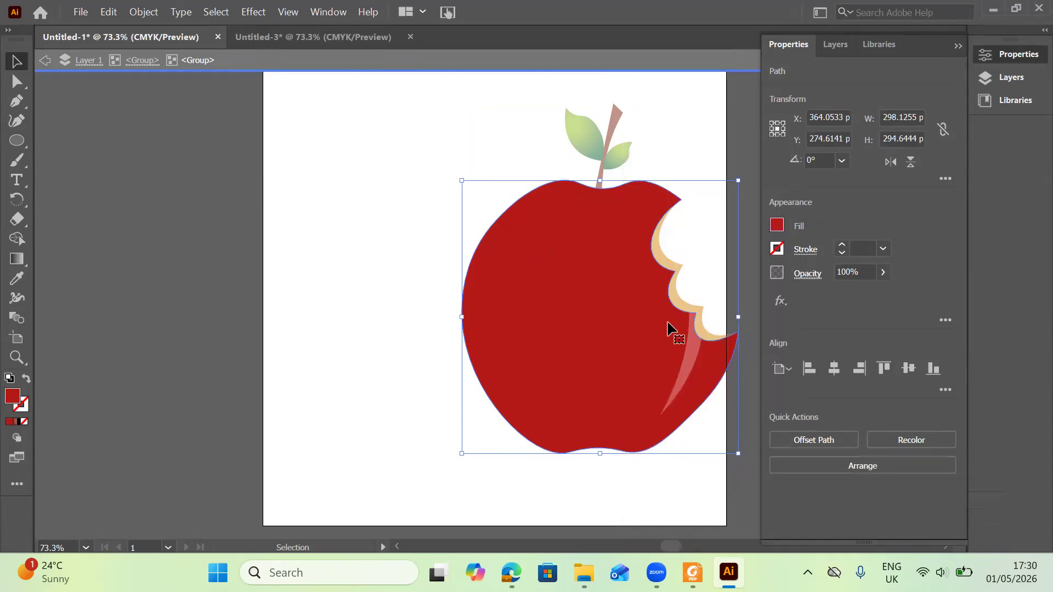
Leave isolation mode and send the whole red apple group to the back.
{"action": "left_click", "coordinate": [677, 301]}
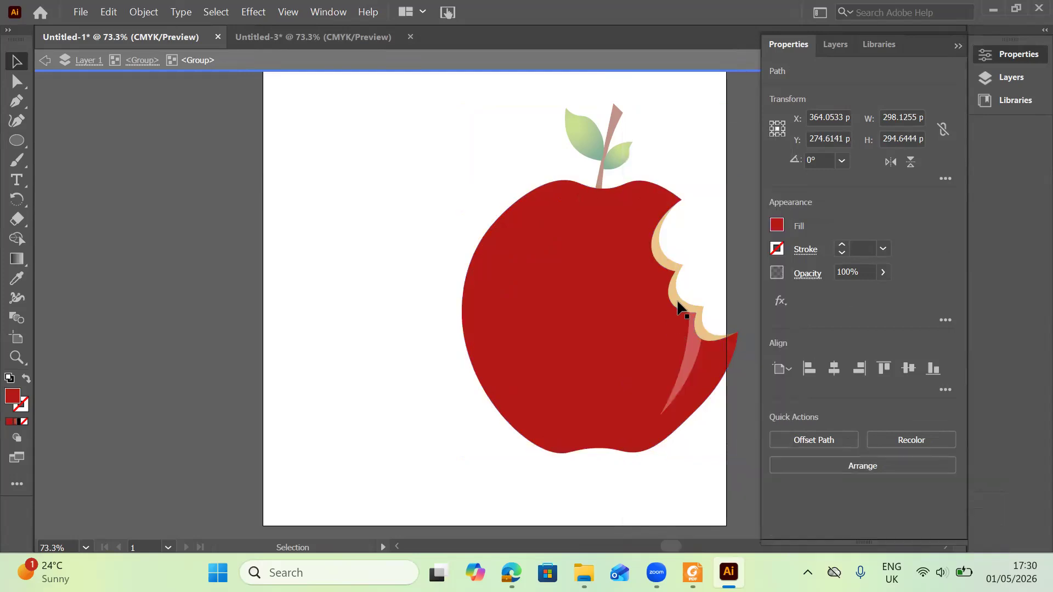
{"action": "key", "text": "Escape"}
{"action": "left_click", "coordinate": [678, 303]}
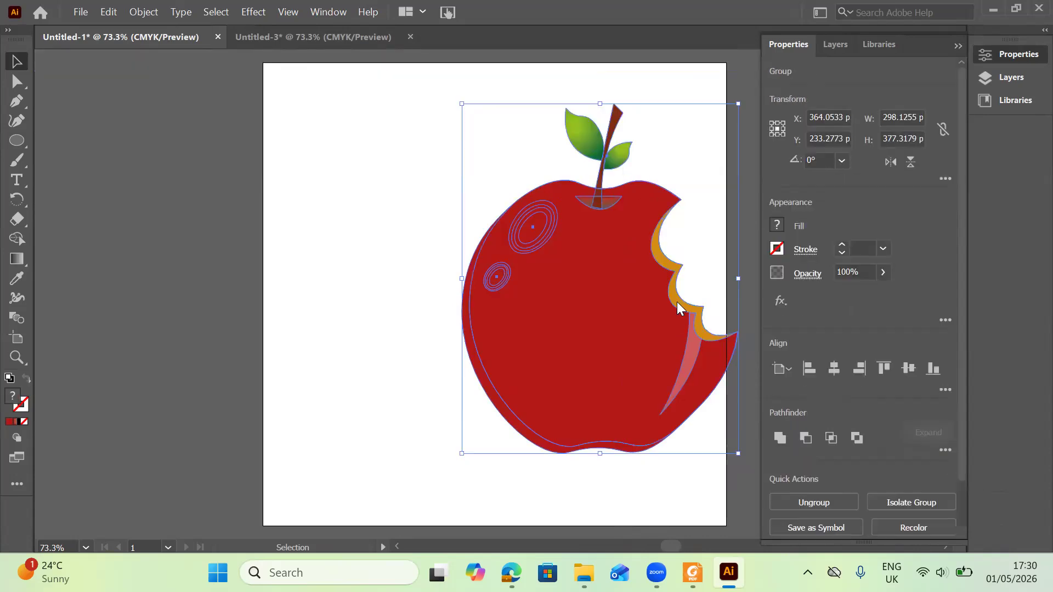
{"action": "right_click", "coordinate": [680, 308]}
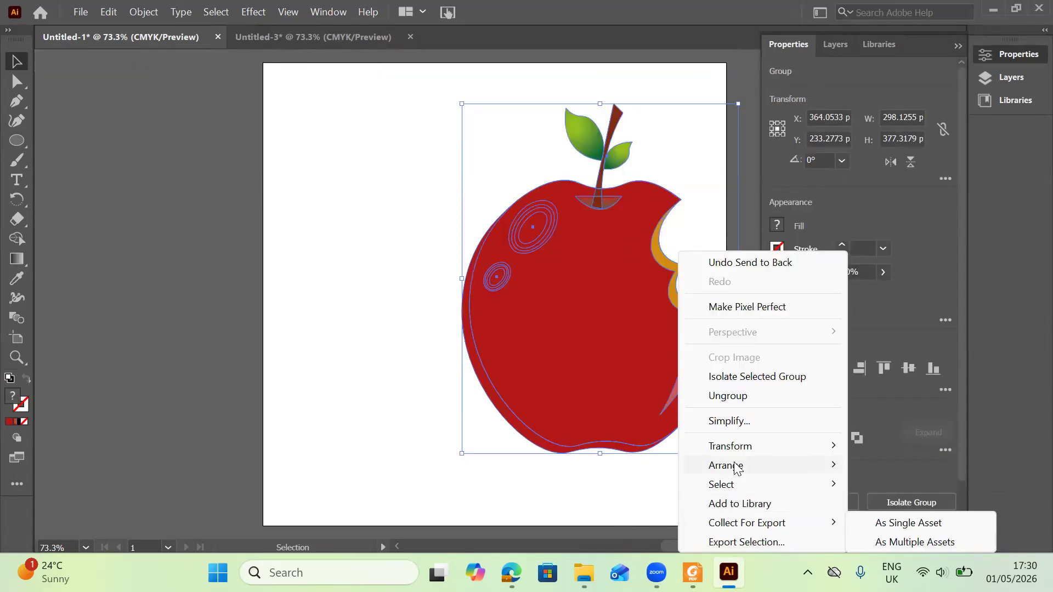
{"action": "mouse_move", "coordinate": [737, 467]}
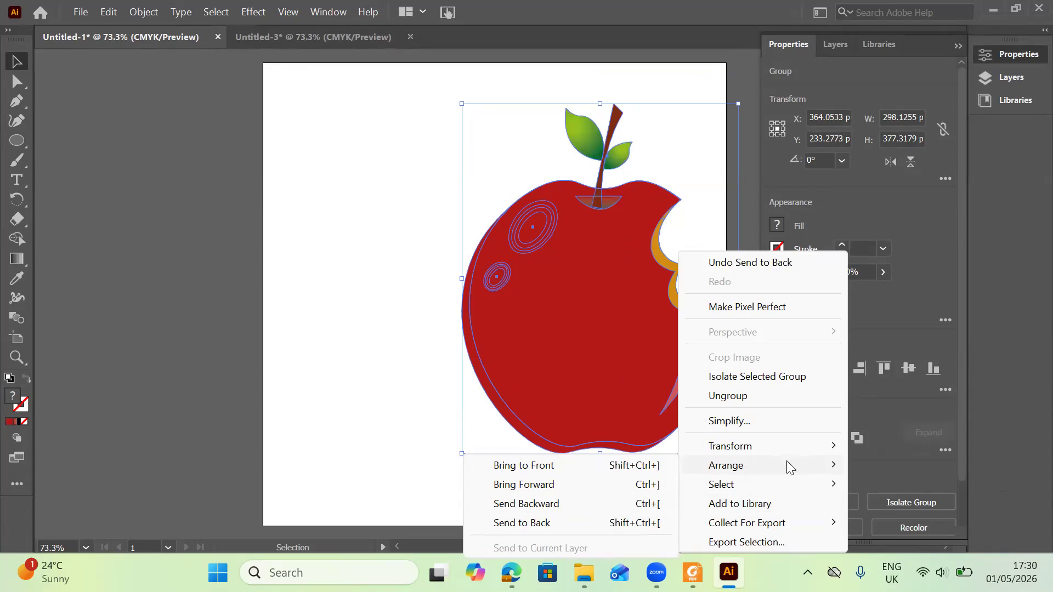
{"action": "left_click", "coordinate": [539, 522]}
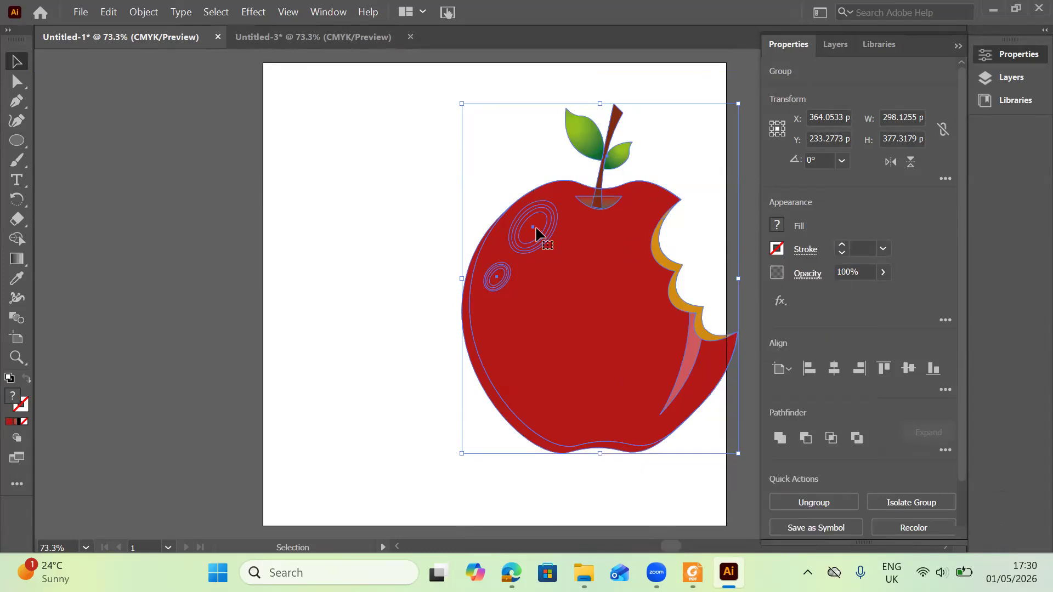
Examine the red apple's nested groups and body path by entering and leaving isolation mode.
{"action": "left_click", "coordinate": [450, 220]}
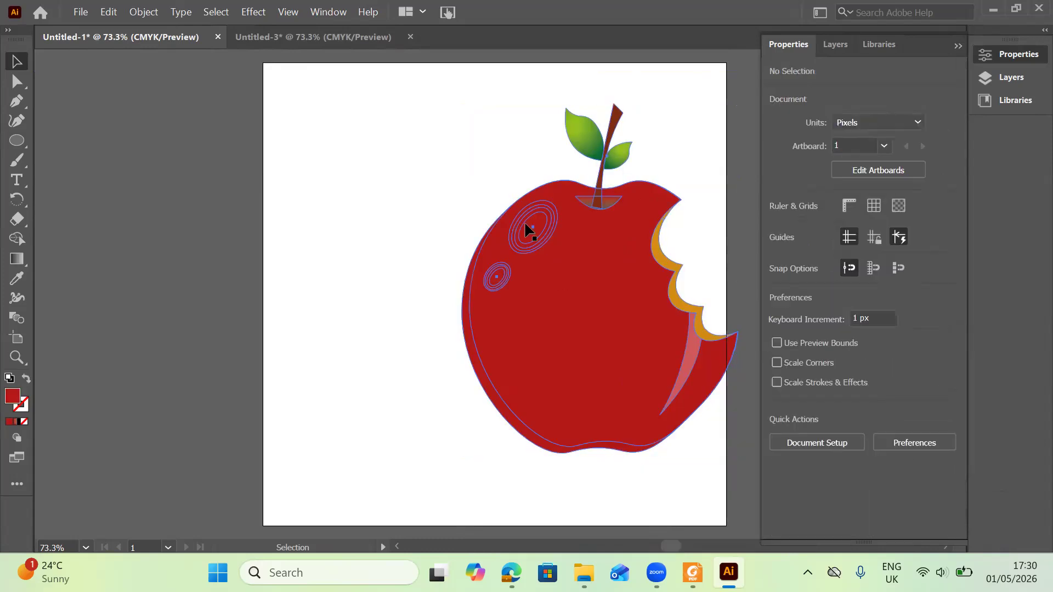
{"action": "double_click", "coordinate": [535, 246]}
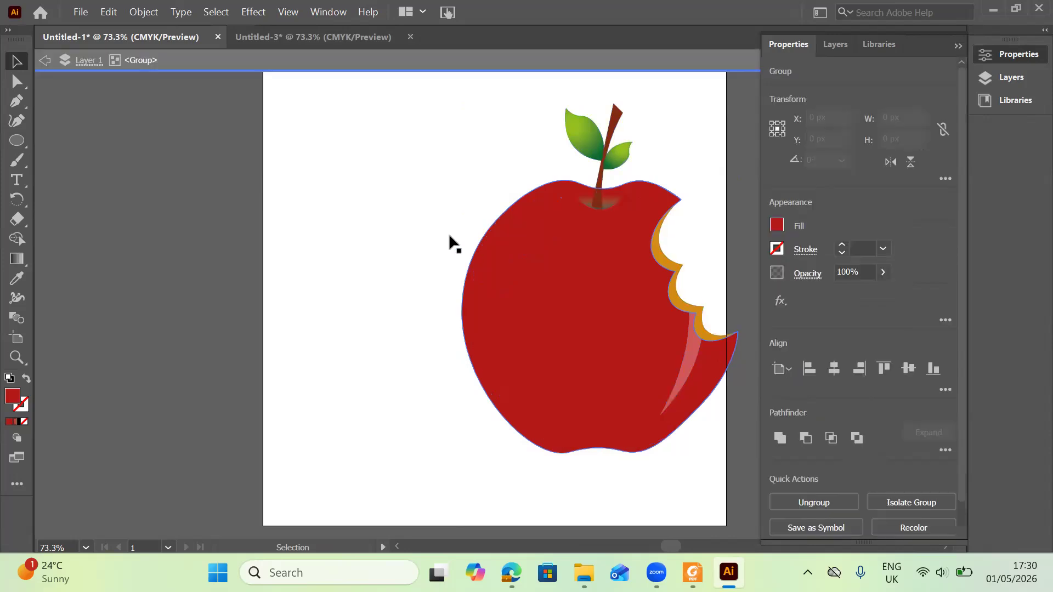
{"action": "double_click", "coordinate": [449, 233]}
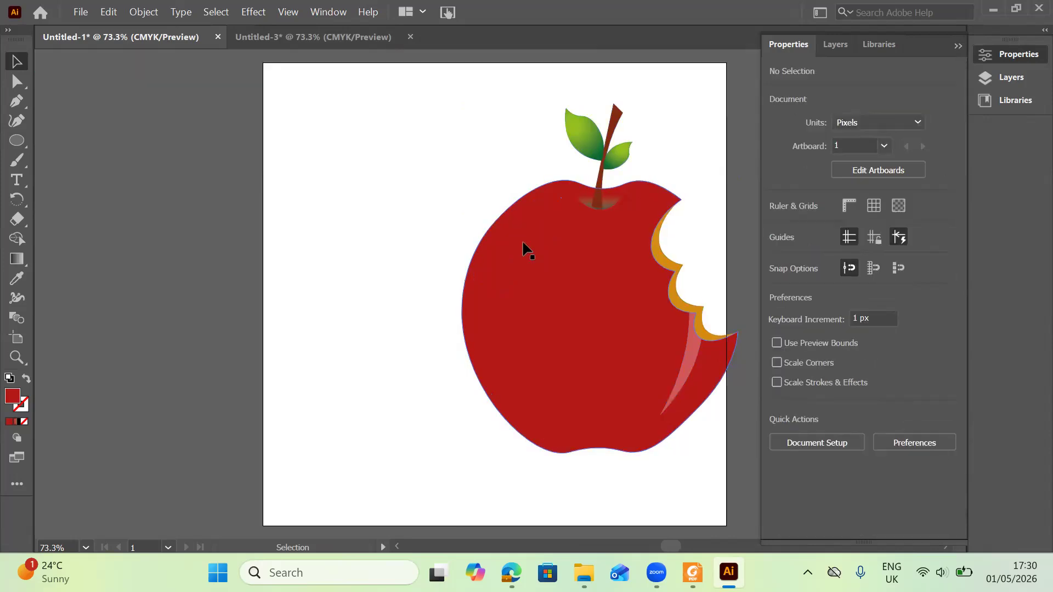
{"action": "double_click", "coordinate": [524, 250]}
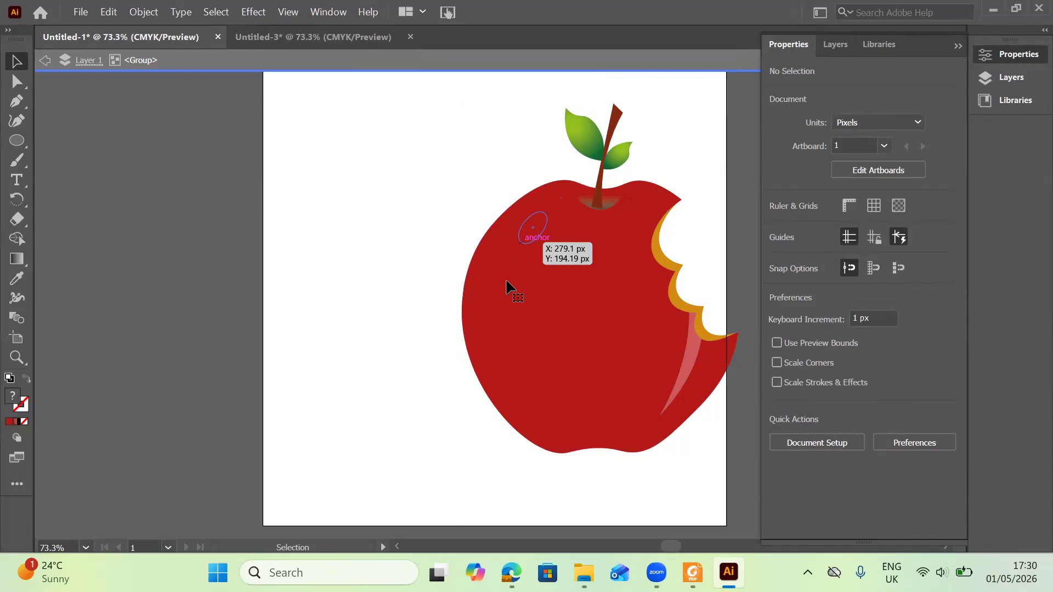
{"action": "left_click", "coordinate": [521, 248]}
{"action": "double_click", "coordinate": [521, 247]}
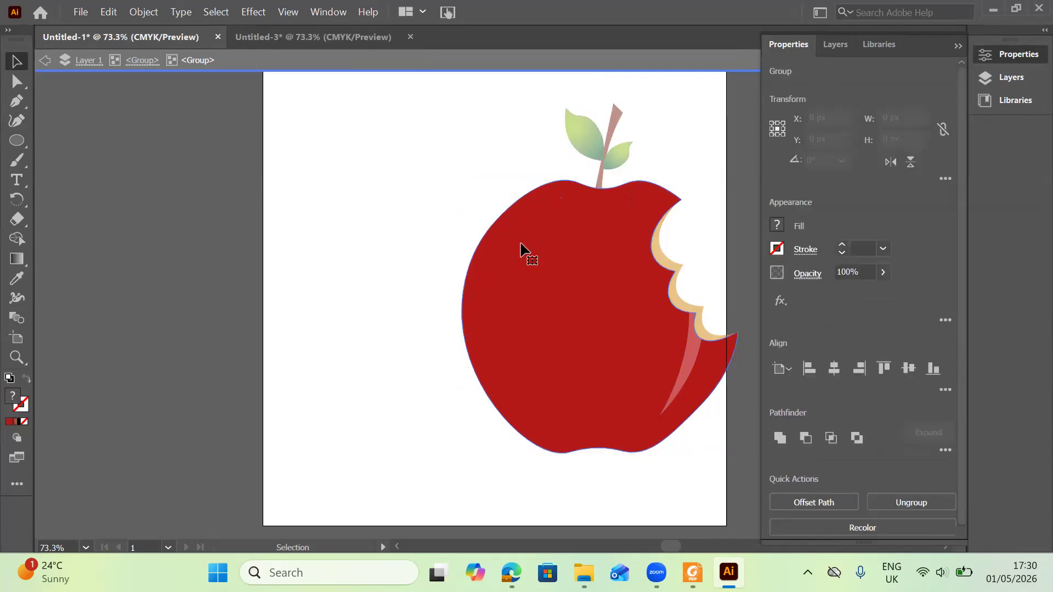
{"action": "left_click", "coordinate": [524, 244]}
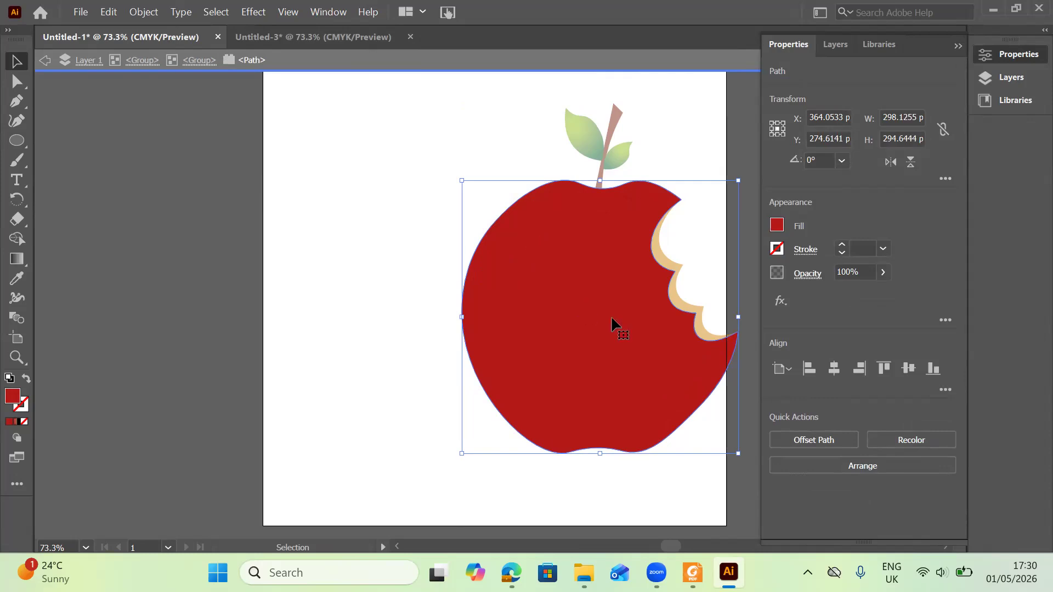
{"action": "left_click", "coordinate": [691, 199]}
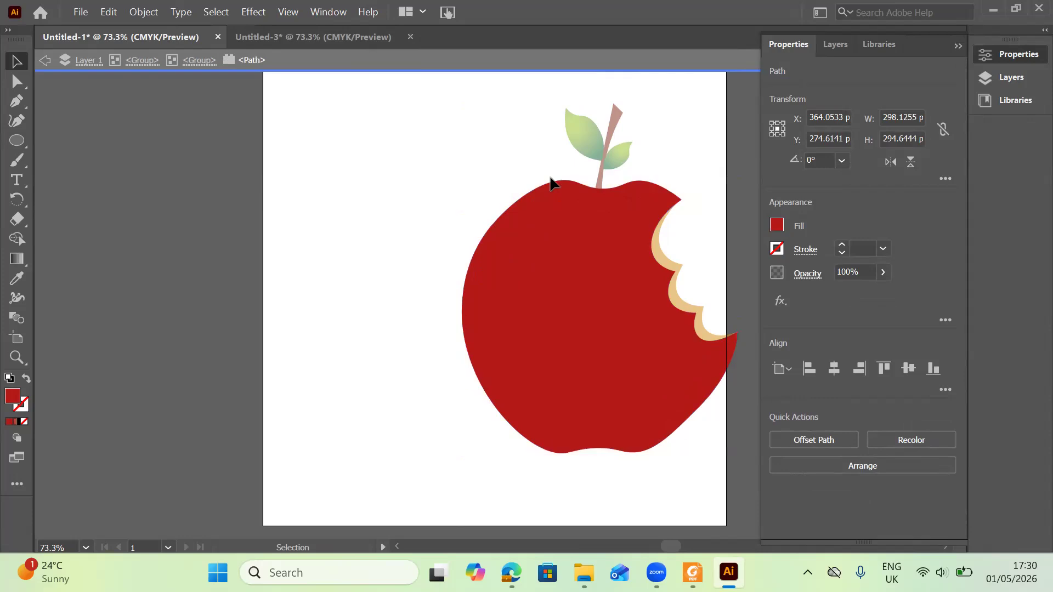
{"action": "key", "text": "Escape"}
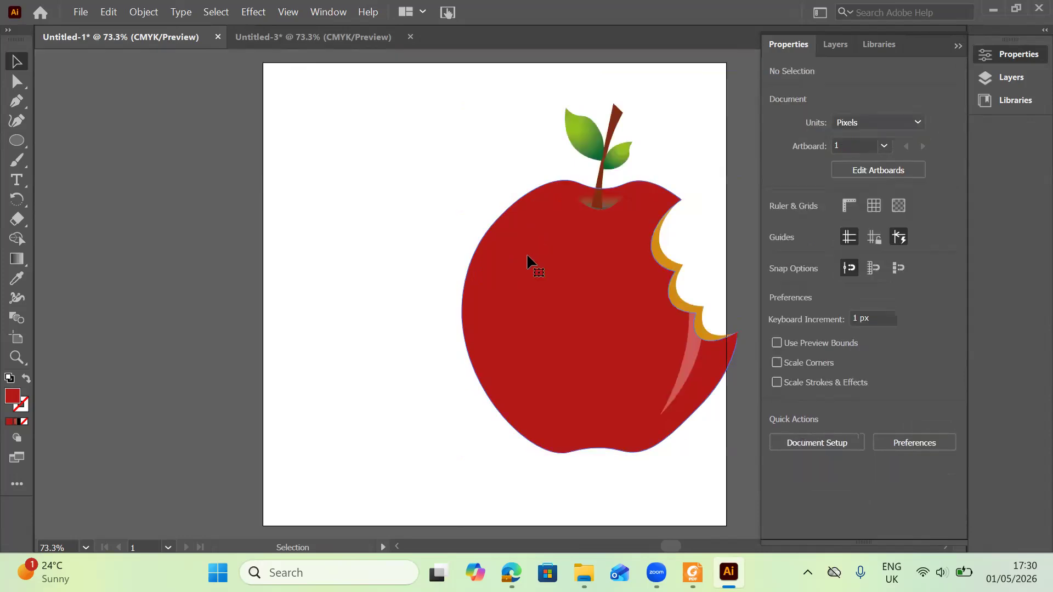
Within the group, move the red apple aside to expose the orange apple underneath.
{"action": "left_click", "coordinate": [527, 257]}
{"action": "double_click", "coordinate": [521, 286]}
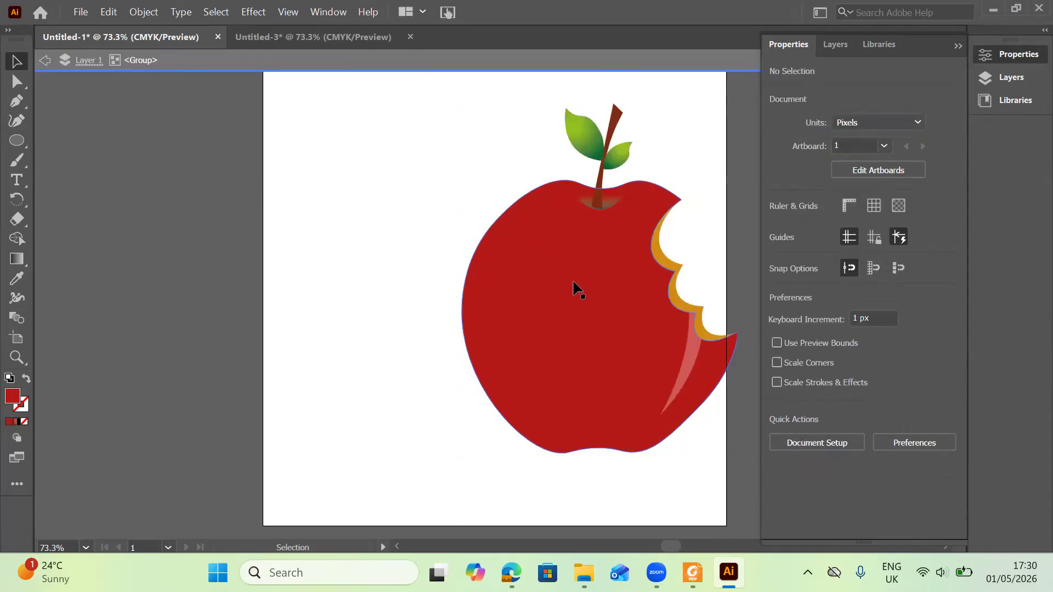
{"action": "left_click_drag", "start_coordinate": [547, 292], "coordinate": [361, 303]}
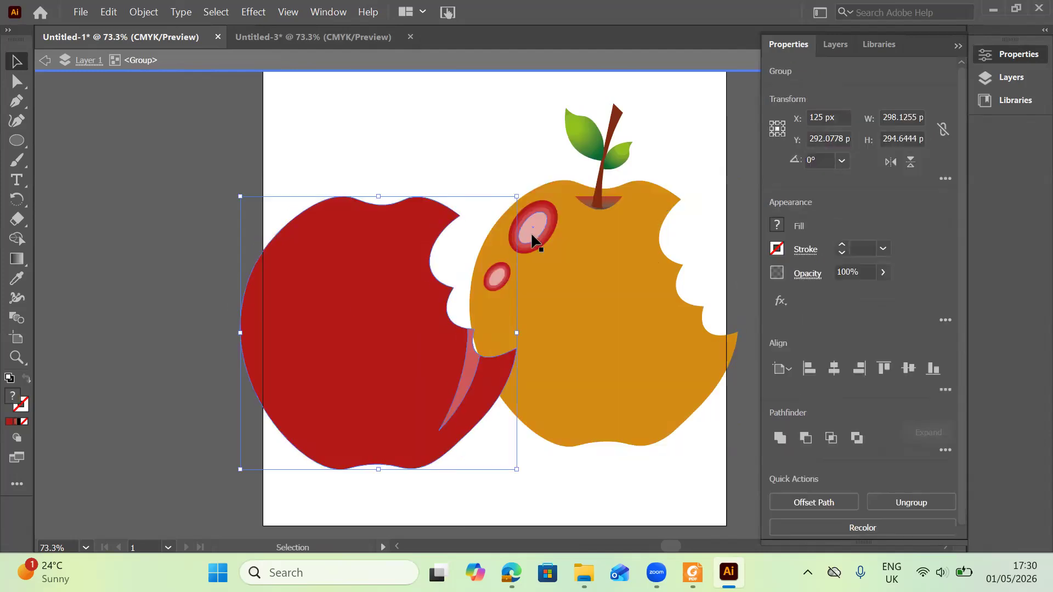
Bring the large highlight ellipse on the orange apple forward one level.
{"action": "left_click", "coordinate": [536, 235]}
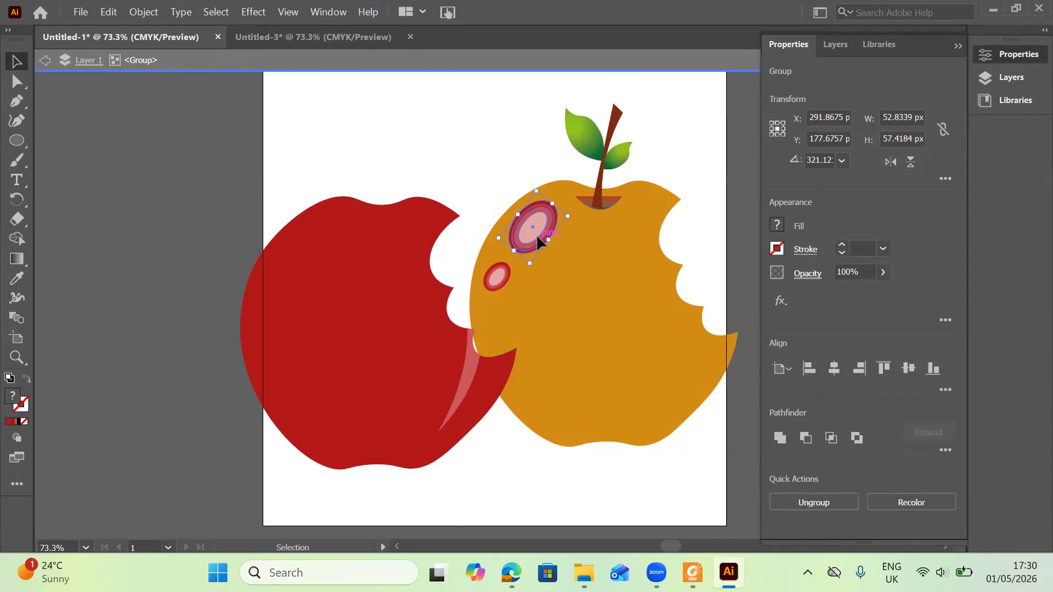
{"action": "right_click", "coordinate": [536, 235]}
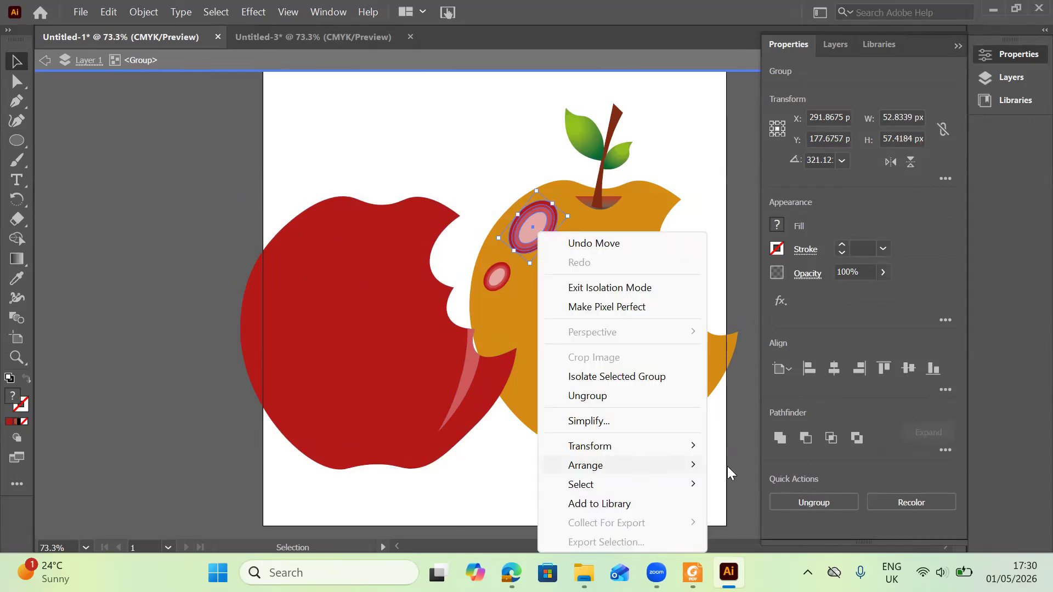
{"action": "mouse_move", "coordinate": [631, 465]}
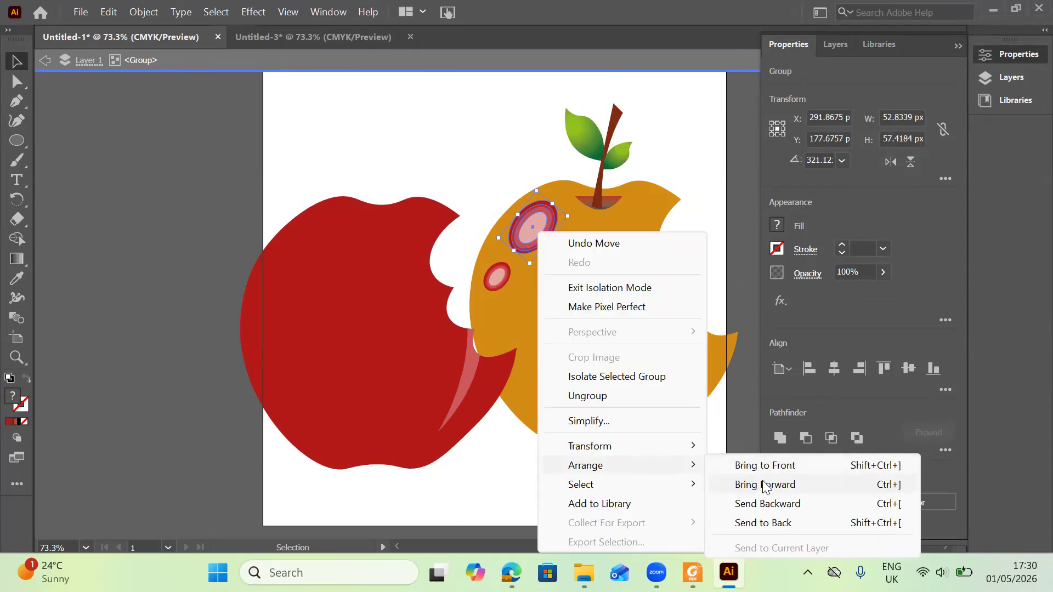
{"action": "left_click", "coordinate": [766, 486]}
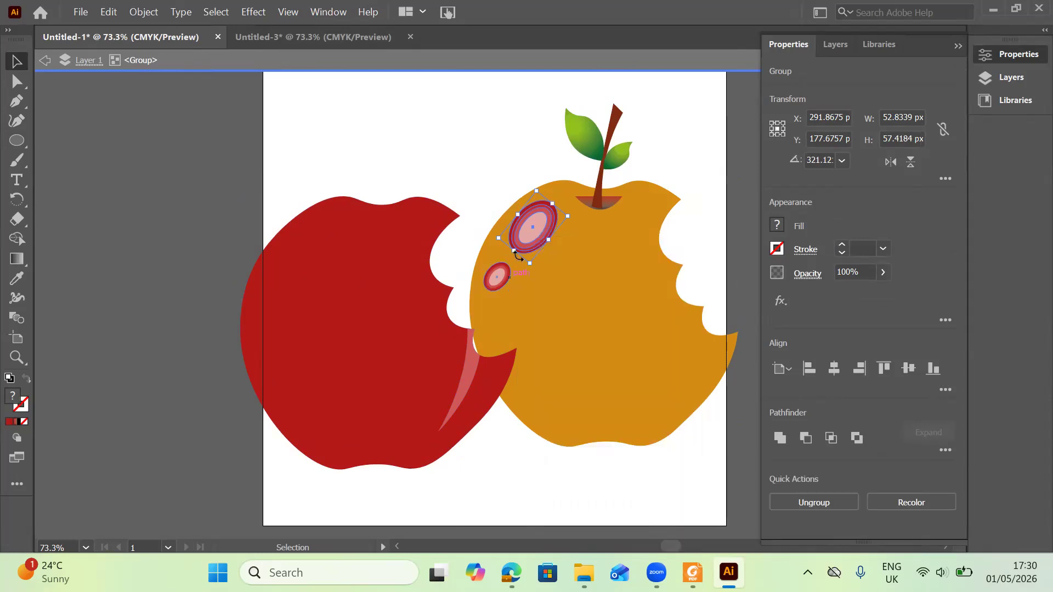
Bring the small highlight ellipse on the orange apple to the front.
{"action": "left_click", "coordinate": [496, 277]}
{"action": "right_click", "coordinate": [495, 278]}
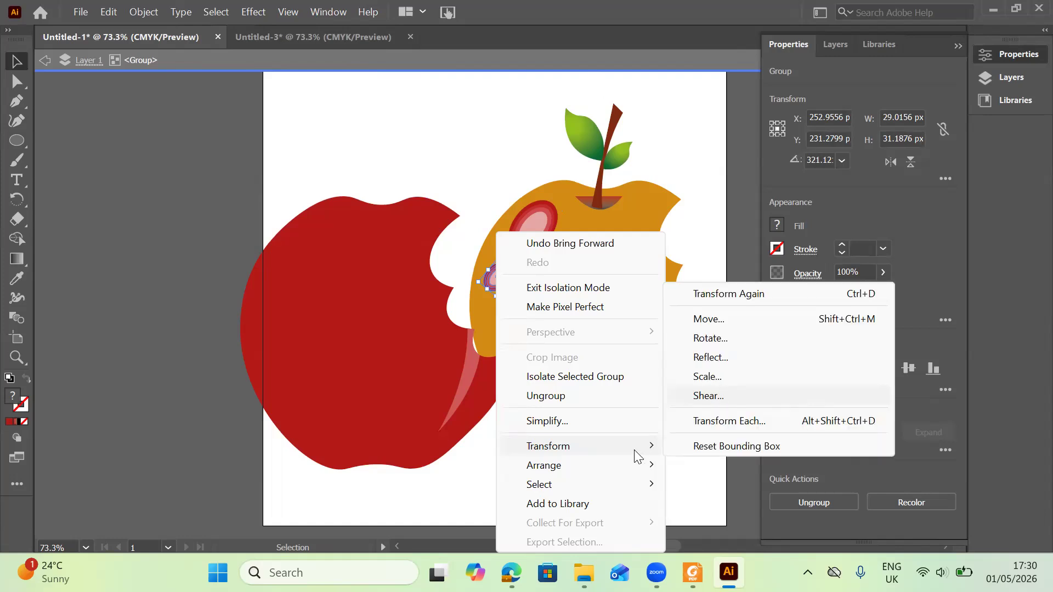
{"action": "mouse_move", "coordinate": [581, 465]}
{"action": "left_click", "coordinate": [755, 461]}
{"action": "left_click_drag", "start_coordinate": [393, 414], "coordinate": [605, 379]}
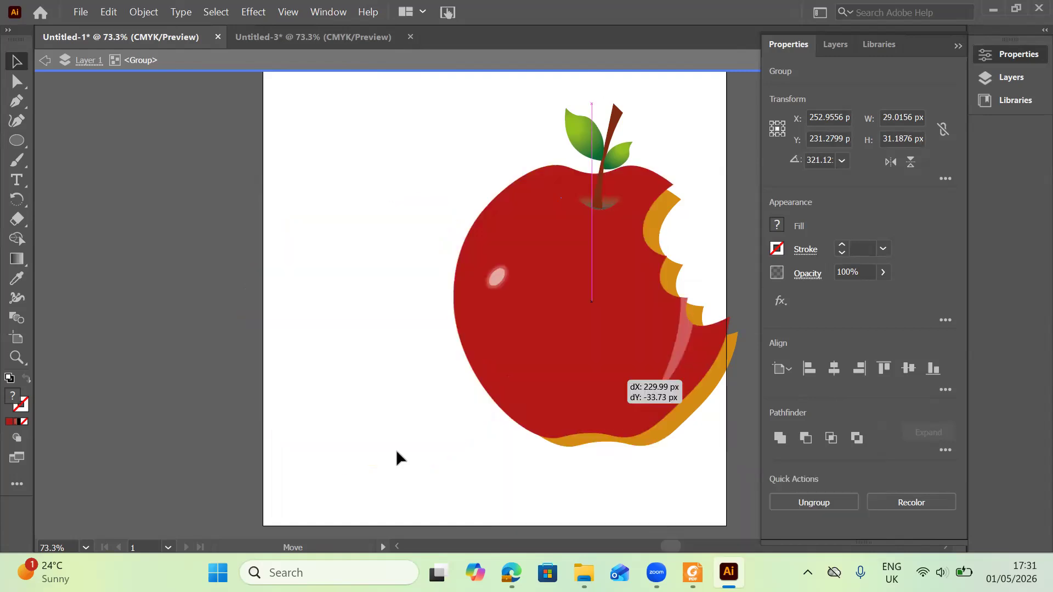
{"action": "left_click", "coordinate": [534, 233]}
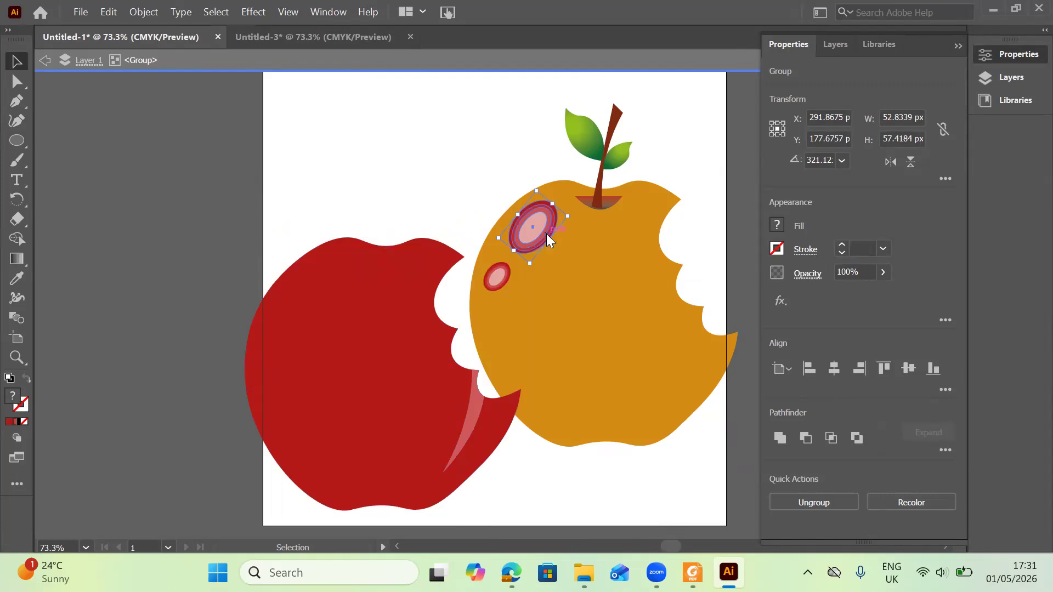
{"action": "right_click", "coordinate": [546, 233]}
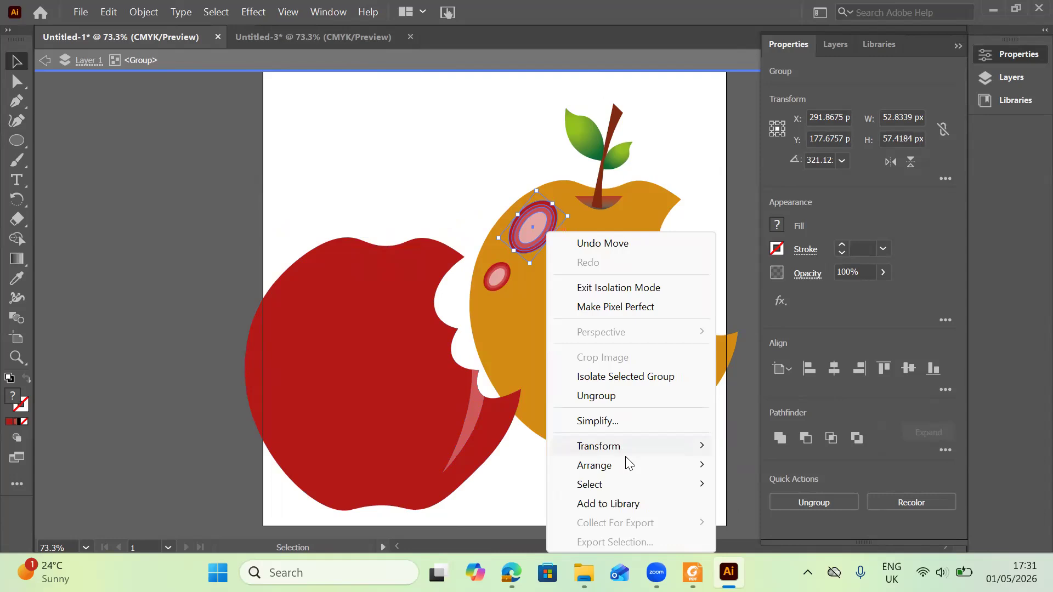
{"action": "mouse_move", "coordinate": [680, 462]}
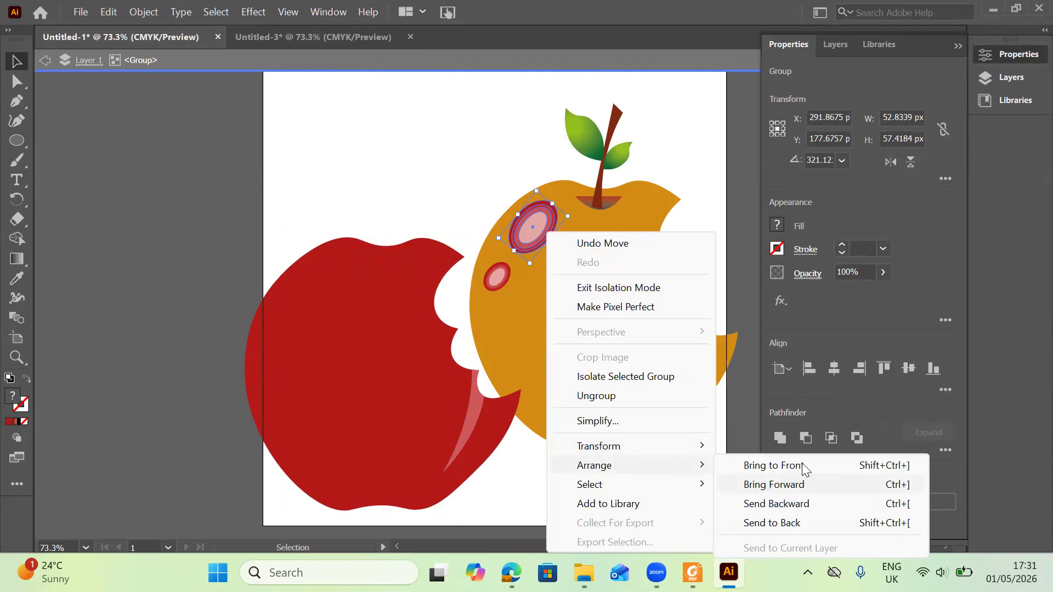
{"action": "left_click", "coordinate": [365, 364]}
Move the red apple back over the orange apple, nudge it into alignment, and deselect.
{"action": "mouse_move", "coordinate": [589, 307]}
{"action": "left_mouse_down"}
{"action": "mouse_move", "coordinate": [578, 319]}
{"action": "mouse_move", "coordinate": [582, 310]}
{"action": "left_mouse_up"}
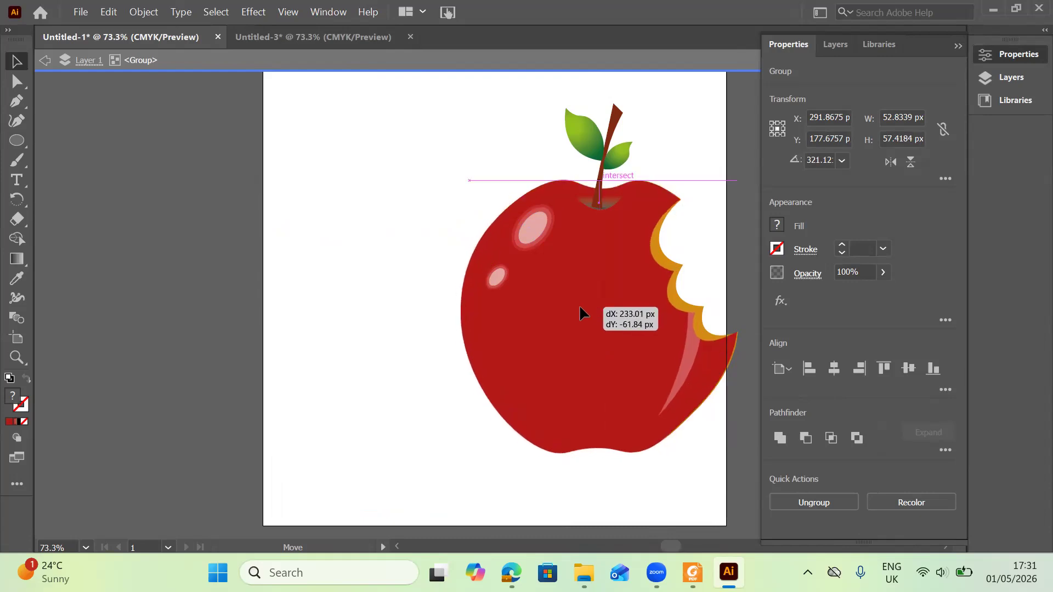
{"action": "mouse_move", "coordinate": [583, 309]}
{"action": "left_mouse_down"}
{"action": "mouse_move", "coordinate": [589, 317]}
{"action": "mouse_move", "coordinate": [585, 309]}
{"action": "left_mouse_up"}
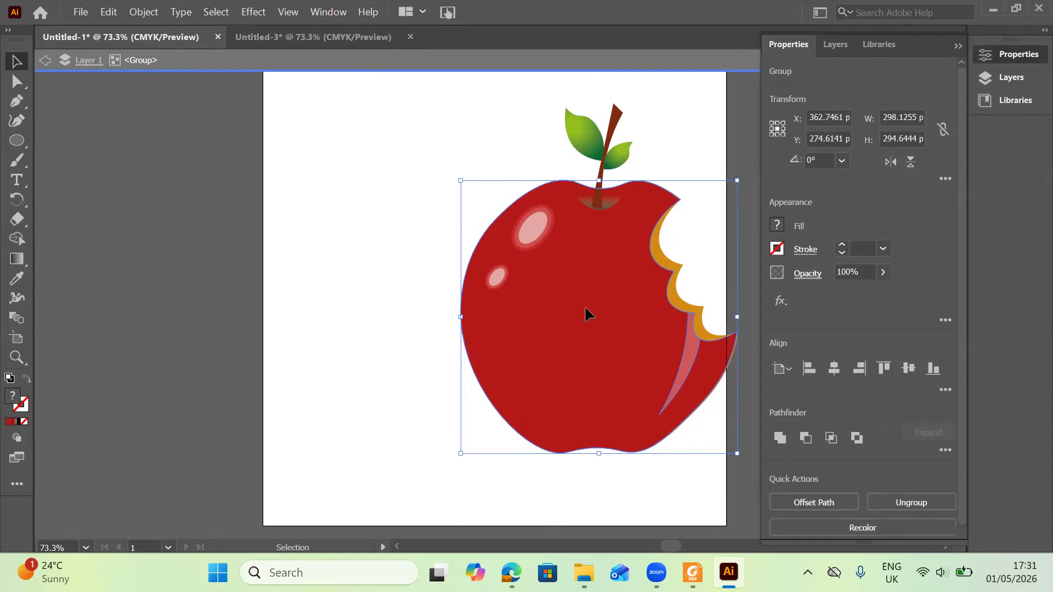
{"action": "left_click_drag", "start_coordinate": [589, 310], "coordinate": [584, 309]}
{"action": "double_click", "coordinate": [691, 385]}
{"action": "left_click_drag", "start_coordinate": [690, 386], "coordinate": [693, 386]}
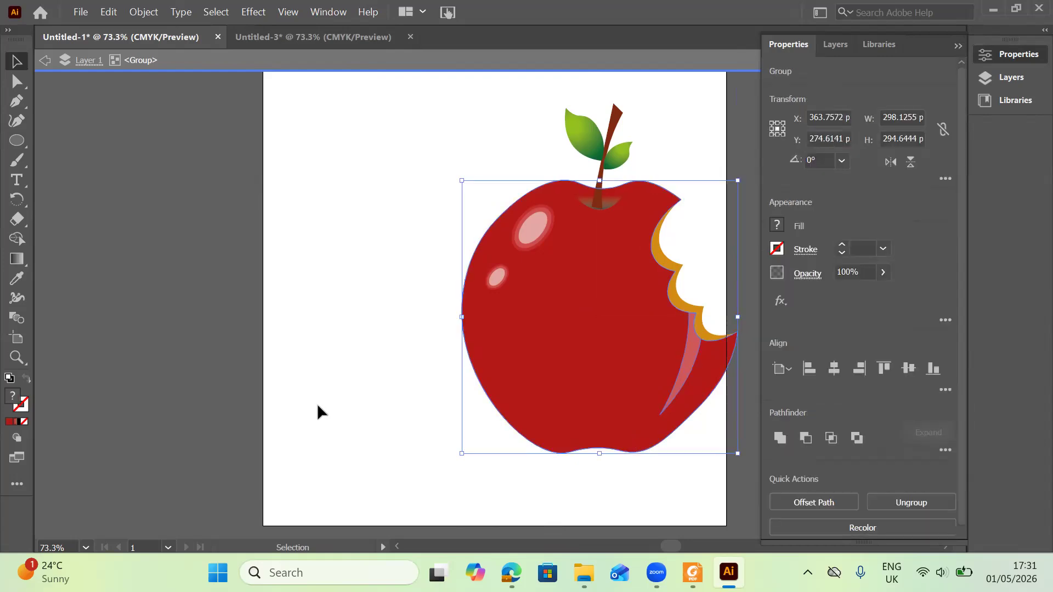
{"action": "left_click", "coordinate": [392, 407]}
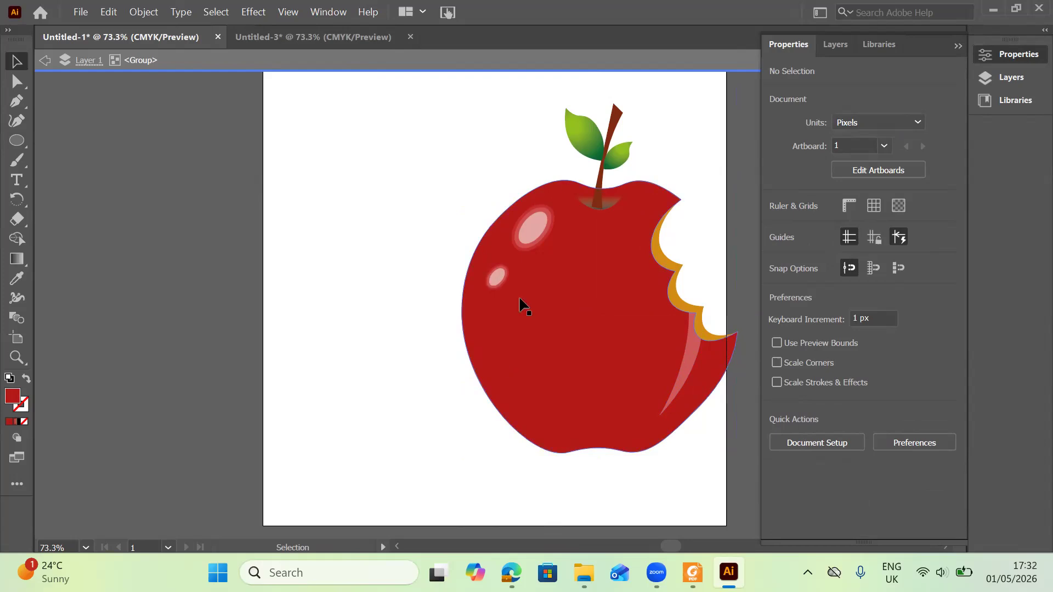
Select all the apple objects inside the group and ungroup them.
{"action": "left_click_drag", "start_coordinate": [467, 122], "coordinate": [750, 361]}
{"action": "left_click_drag", "start_coordinate": [653, 314], "coordinate": [653, 315]}
{"action": "right_click", "coordinate": [654, 315]}
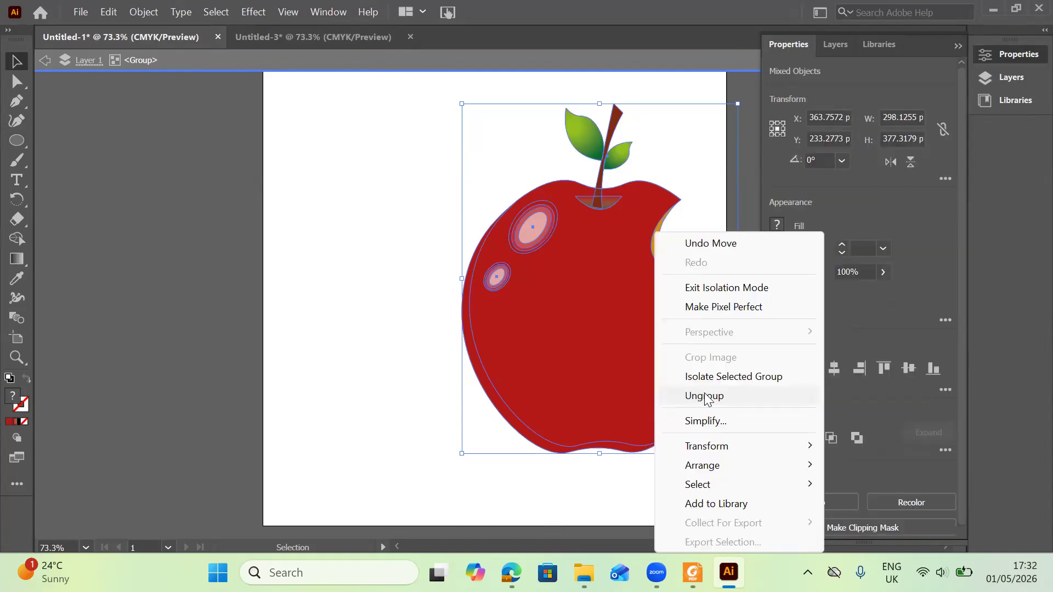
{"action": "left_click", "coordinate": [705, 396]}
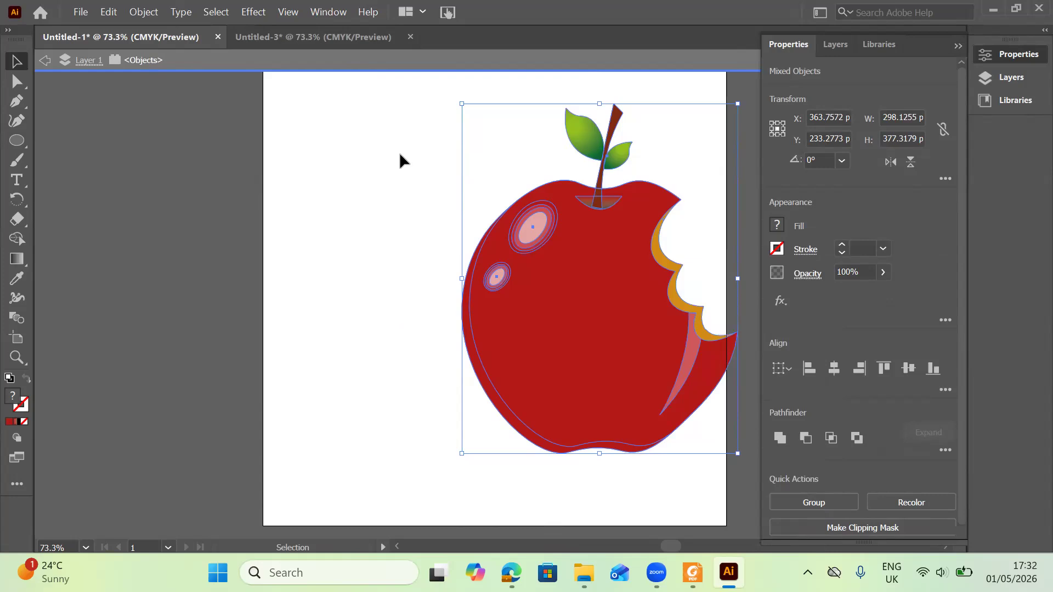
Group all the apple pieces together again and move the group toward the artboard's centre.
{"action": "scroll", "coordinate": [457, 229], "scroll_direction": "up", "scroll_amount": 2}
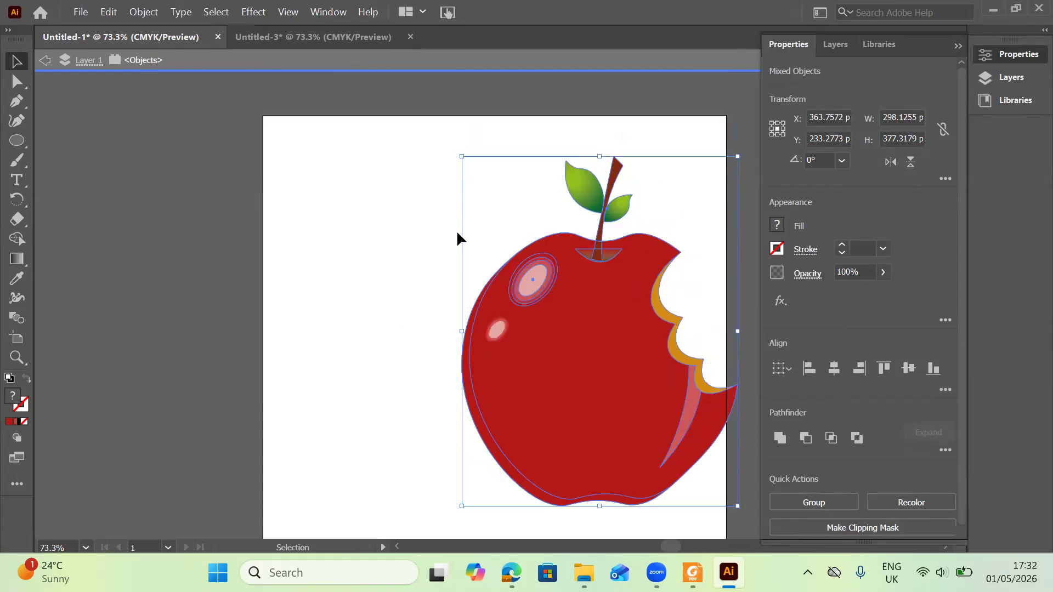
{"action": "left_click_drag", "start_coordinate": [437, 225], "coordinate": [708, 401]}
{"action": "right_click", "coordinate": [710, 404]}
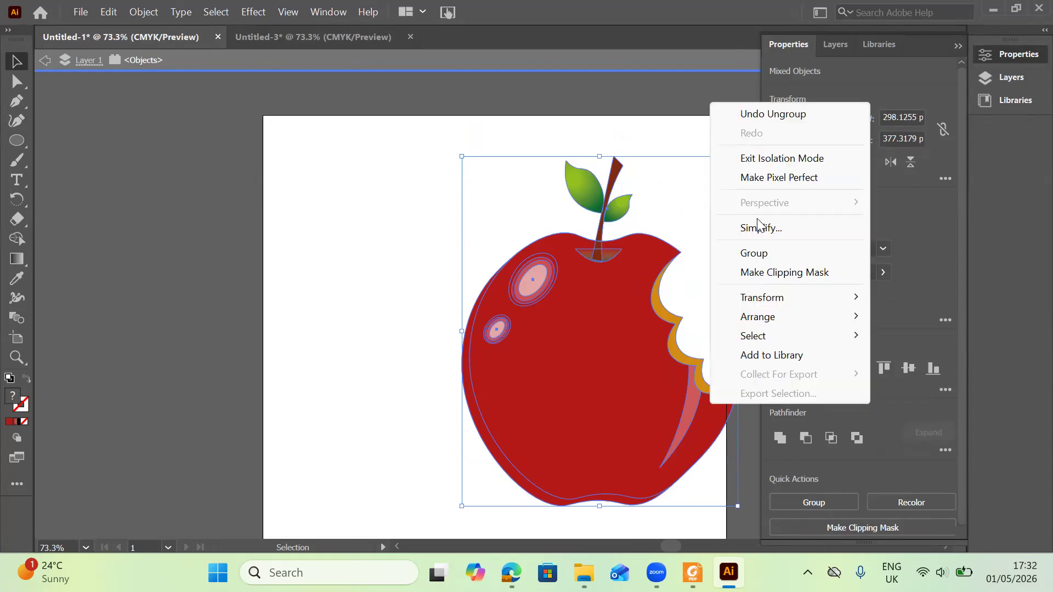
{"action": "left_click", "coordinate": [764, 256]}
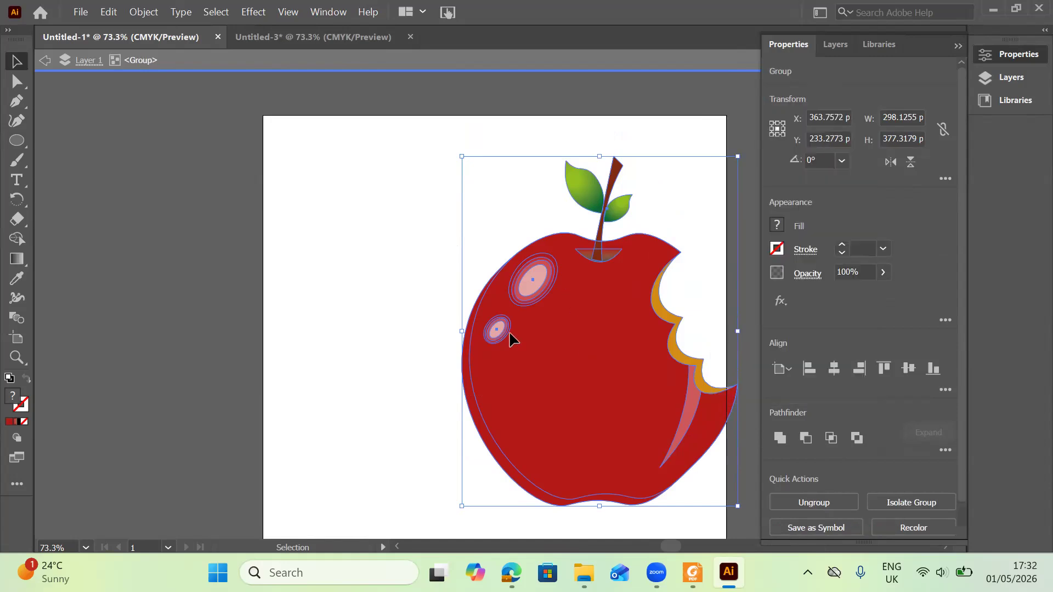
{"action": "mouse_move", "coordinate": [473, 316]}
{"action": "left_mouse_down"}
{"action": "mouse_move", "coordinate": [476, 345]}
{"action": "mouse_move", "coordinate": [479, 325]}
{"action": "left_mouse_up"}
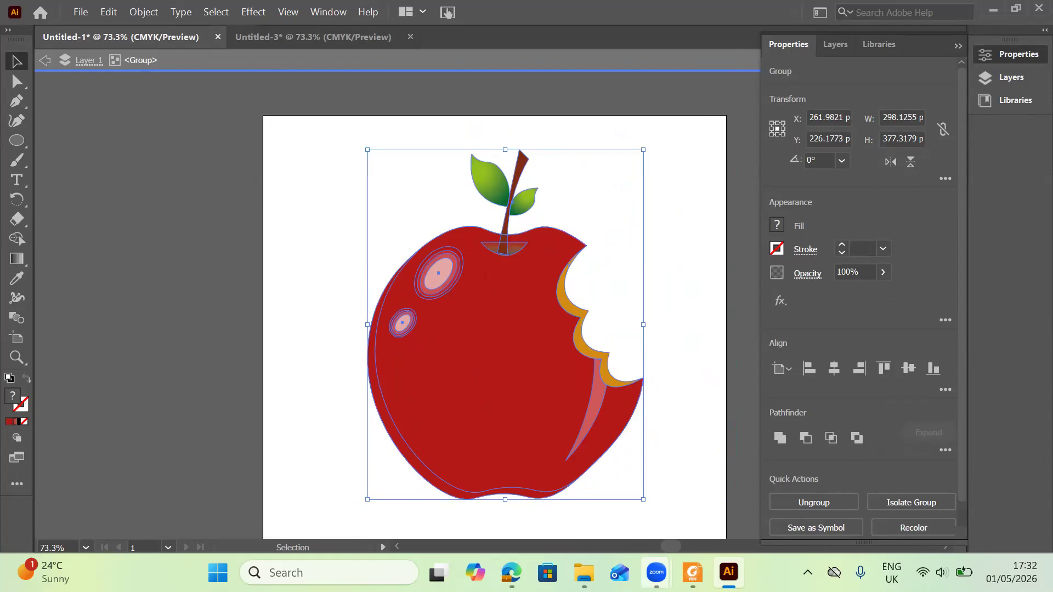
Switch to Foxit Reader to review the task sheet's instructions.
{"action": "key", "text": "alt+Tab"}
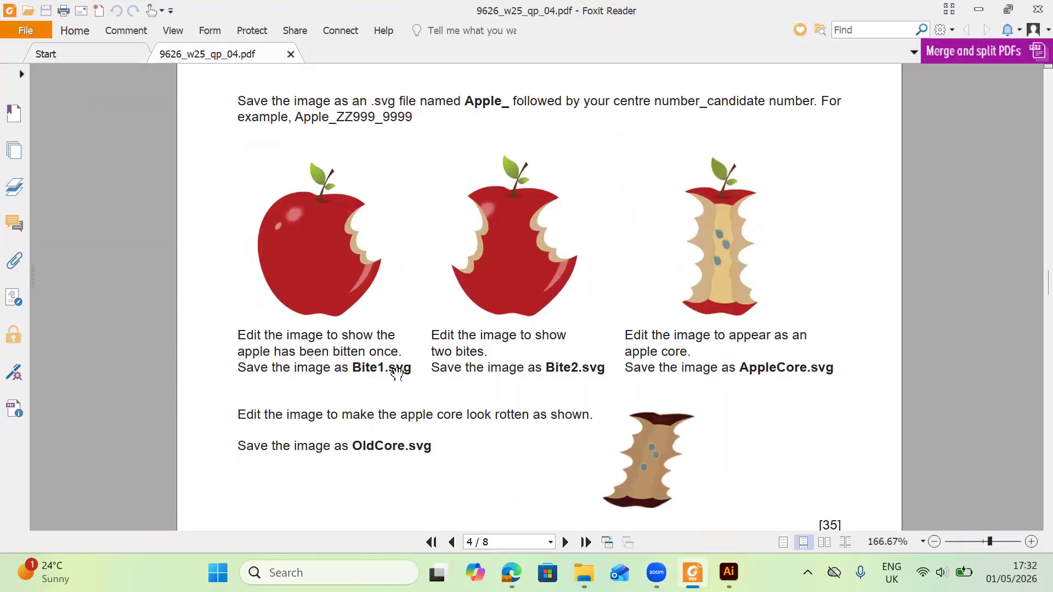